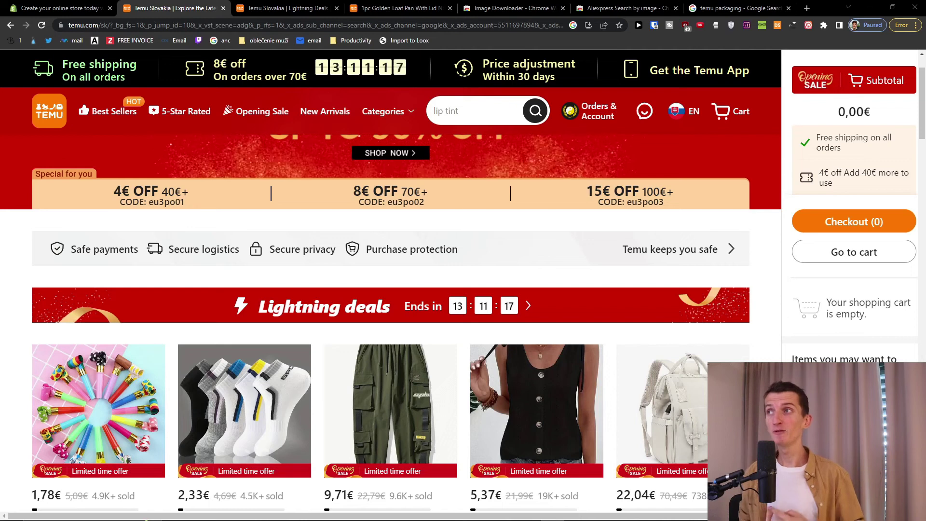
Open Temu's New Arrivals in a separate browser tab and compare it with the Best Sellers listing
middle_click(311, 112)
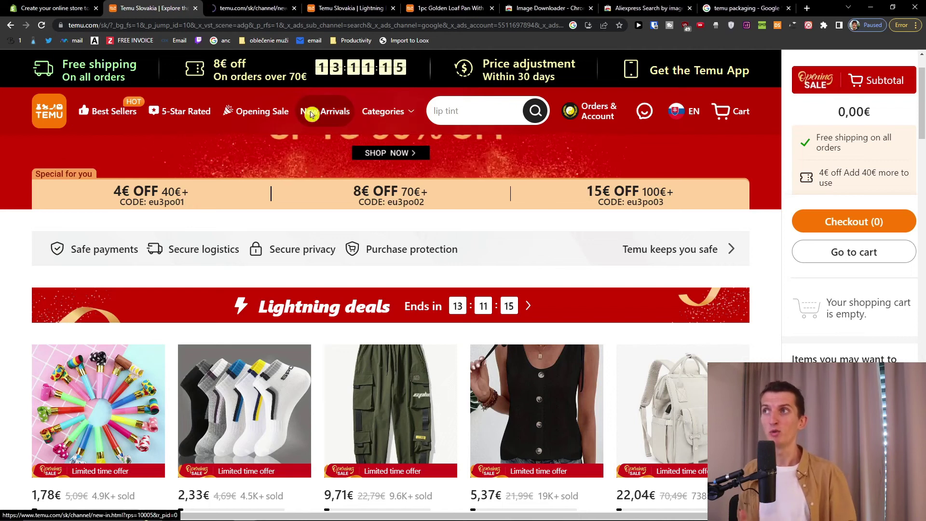
scroll(269, 175, "down", 1)
left_click(253, 9)
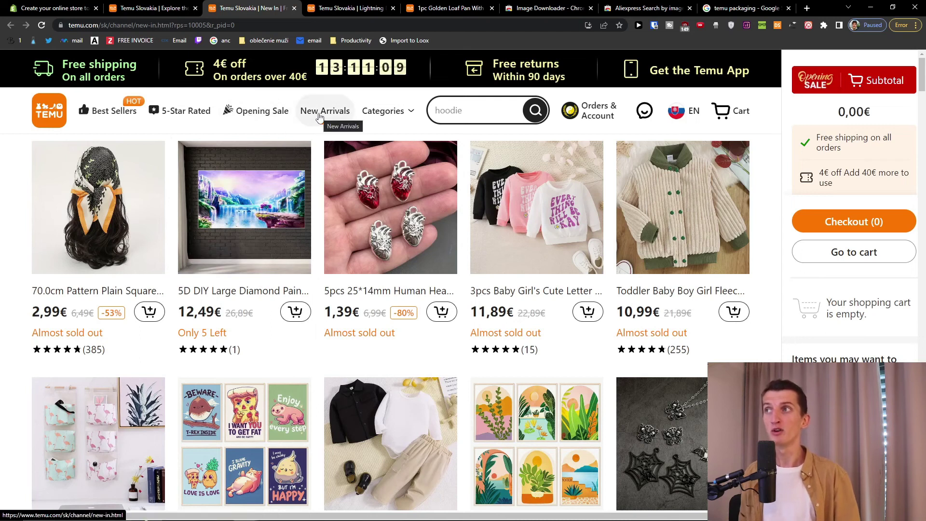
left_click(108, 111)
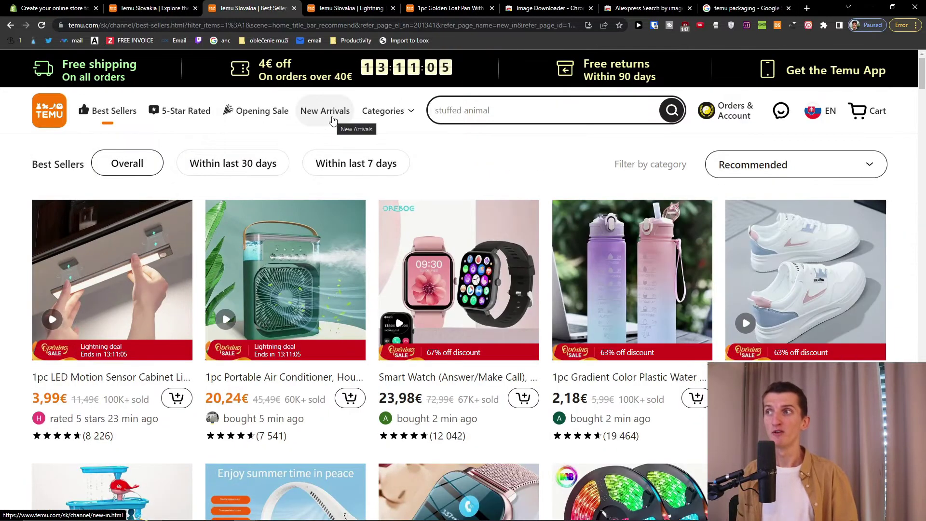
left_click(332, 119)
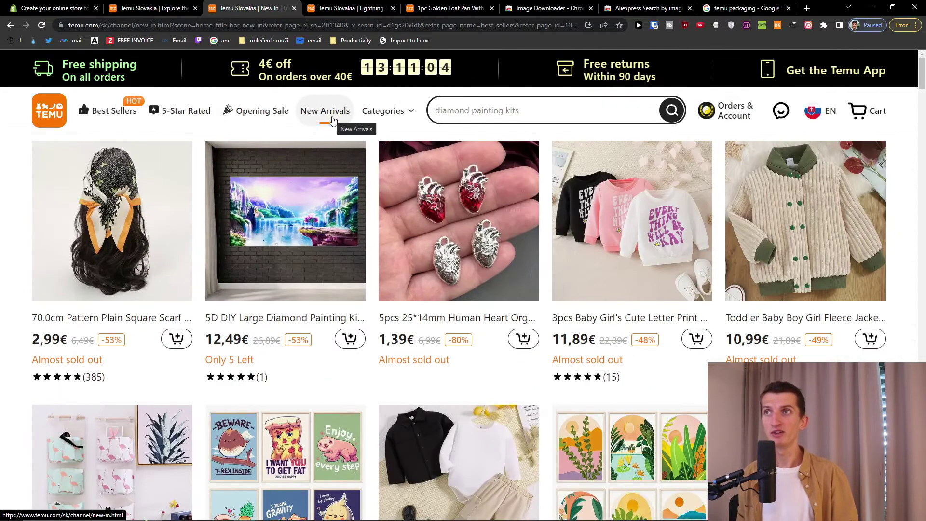
Look through the popular search suggestions, the product categories and the first New Arrivals products
left_click(571, 122)
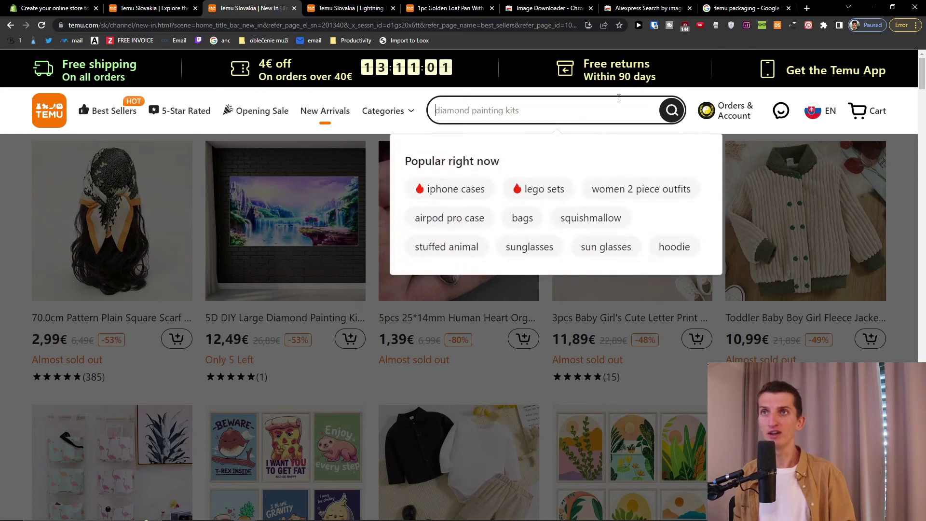
left_click(384, 110)
mouse_move(194, 307)
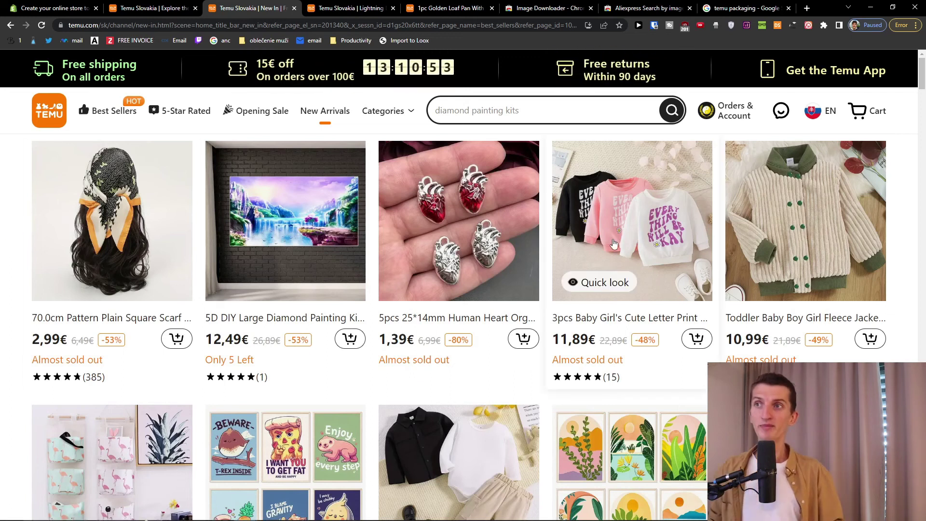
scroll(448, 236, "down", 2)
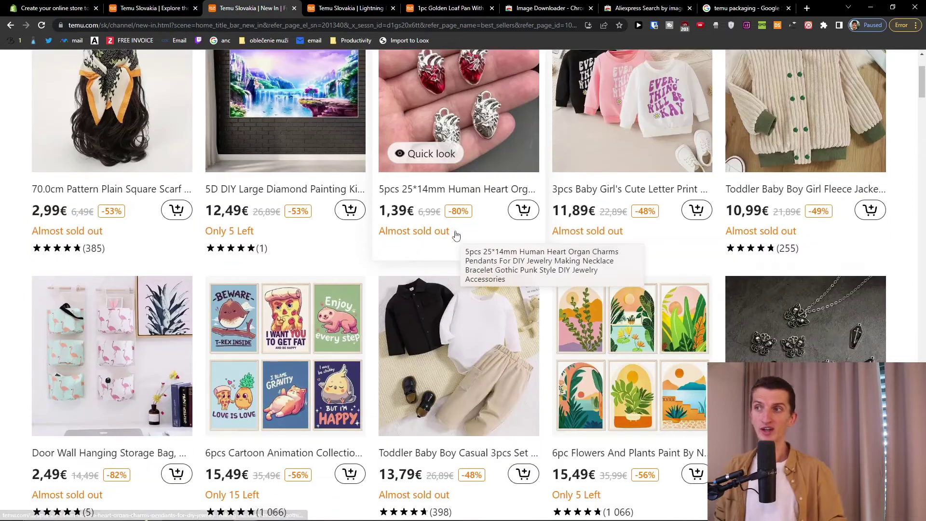
scroll(399, 225, "up", 2)
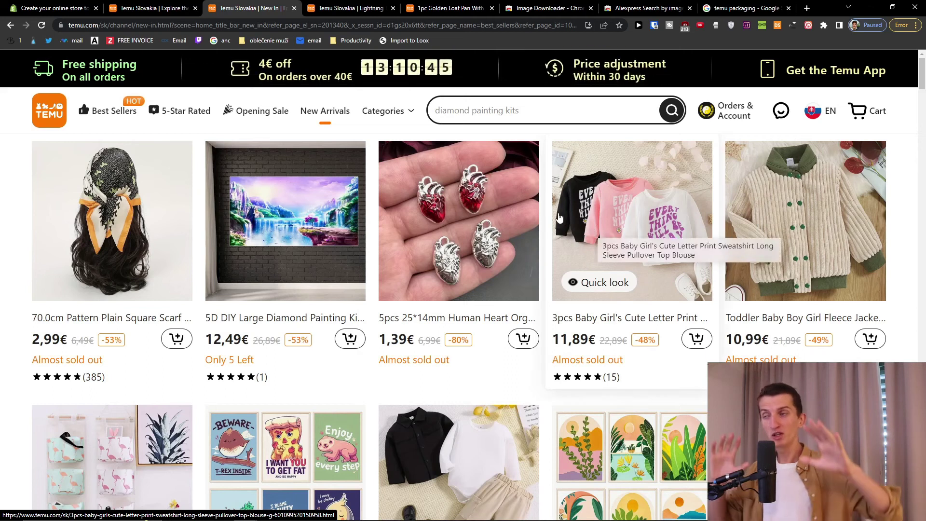
View the Image Downloader and Aliexpress Search by image extension pages, and check the DSers extension on the Temu home page
left_click(564, 6)
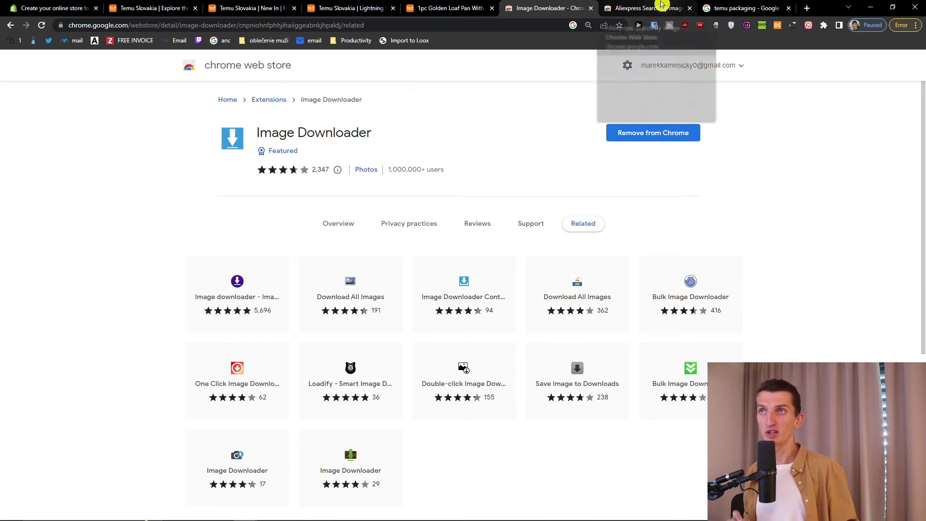
left_click(149, 8)
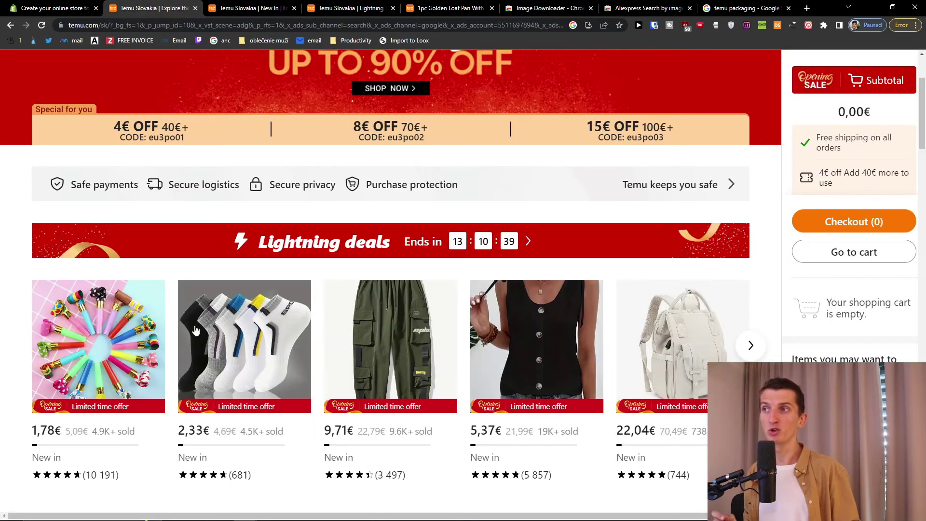
left_click(609, 5)
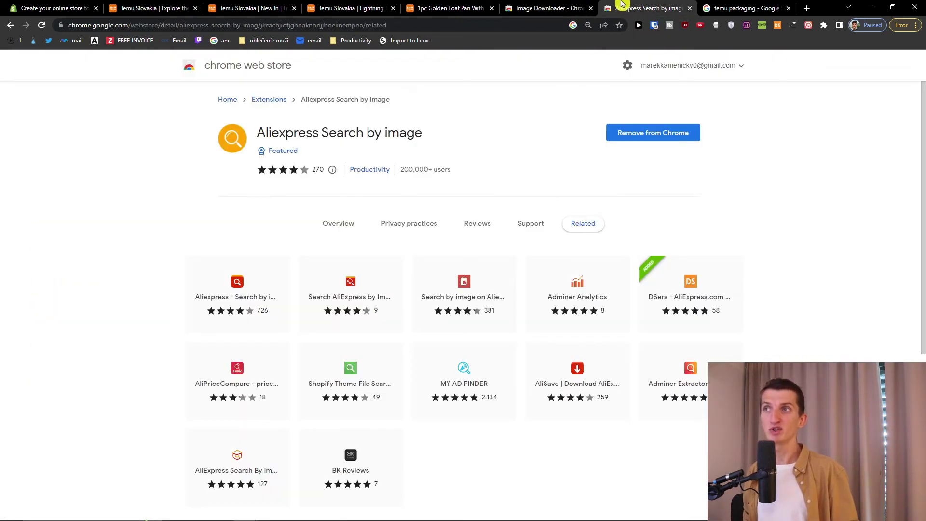
left_click(186, 7)
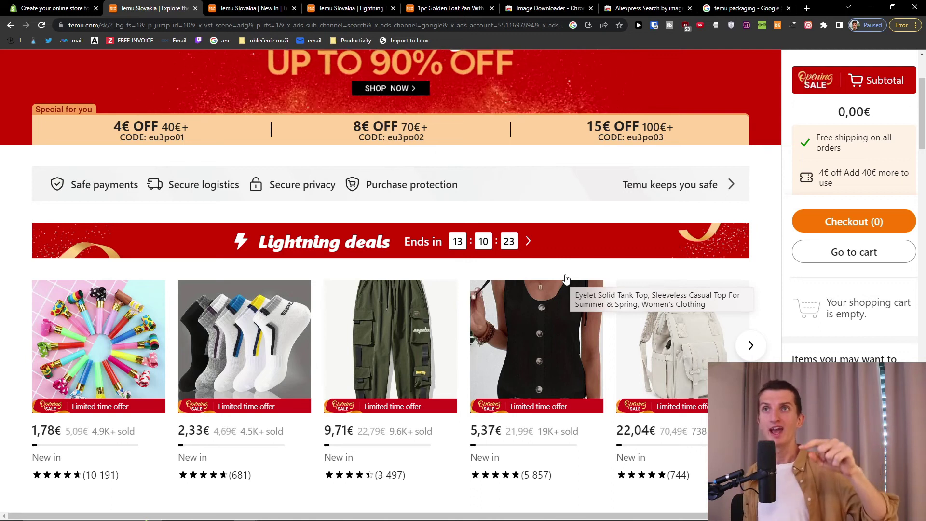
left_click(777, 25)
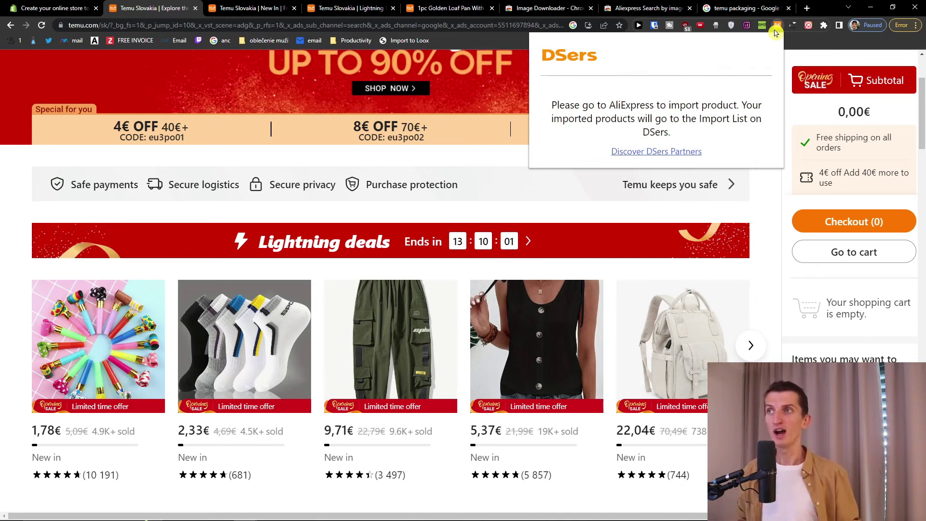
Open New Arrivals from the Temu home page and browse the listed products
scroll(242, 95, "up", 1)
left_click(332, 114)
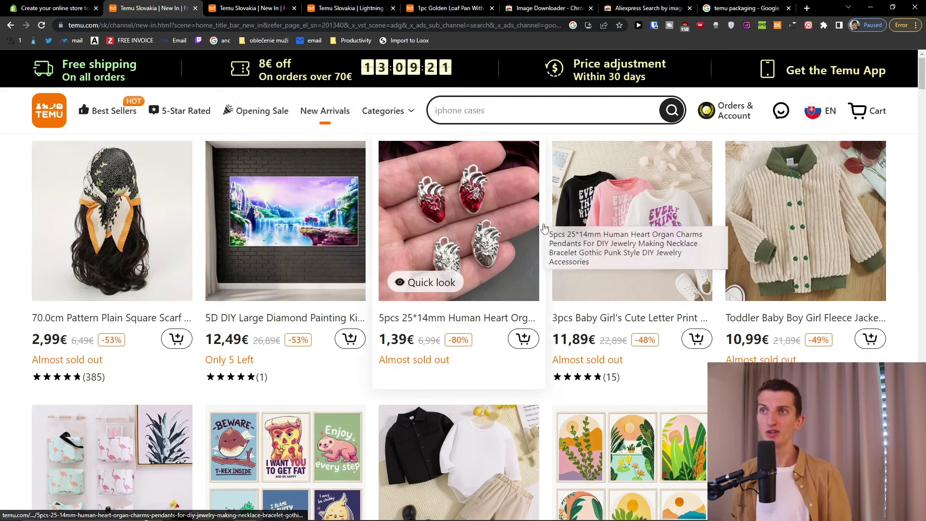
scroll(545, 226, "down", 3)
scroll(549, 232, "down", 3)
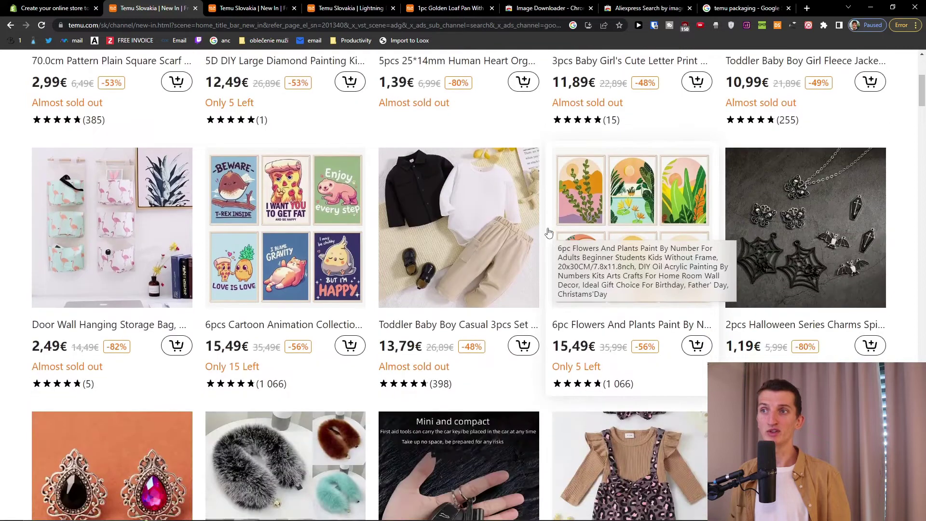
scroll(548, 232, "up", 6)
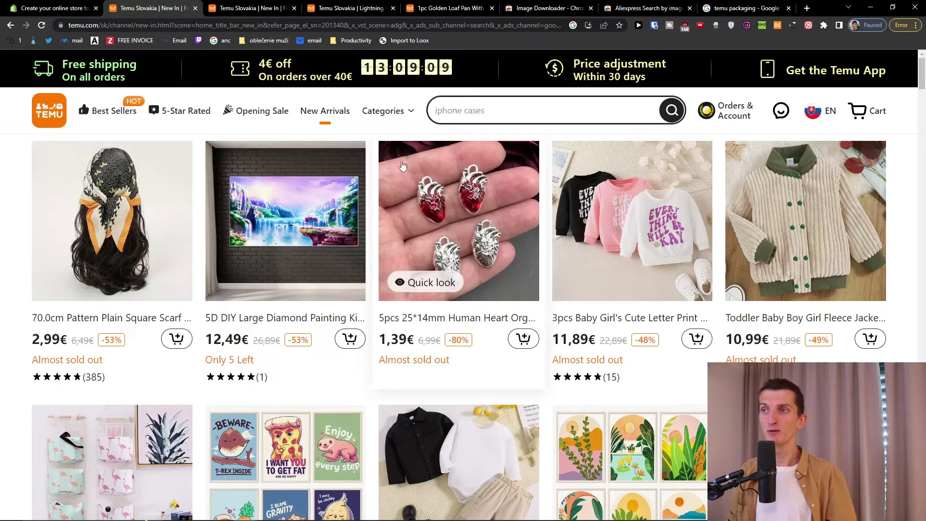
scroll(403, 167, "down", 10)
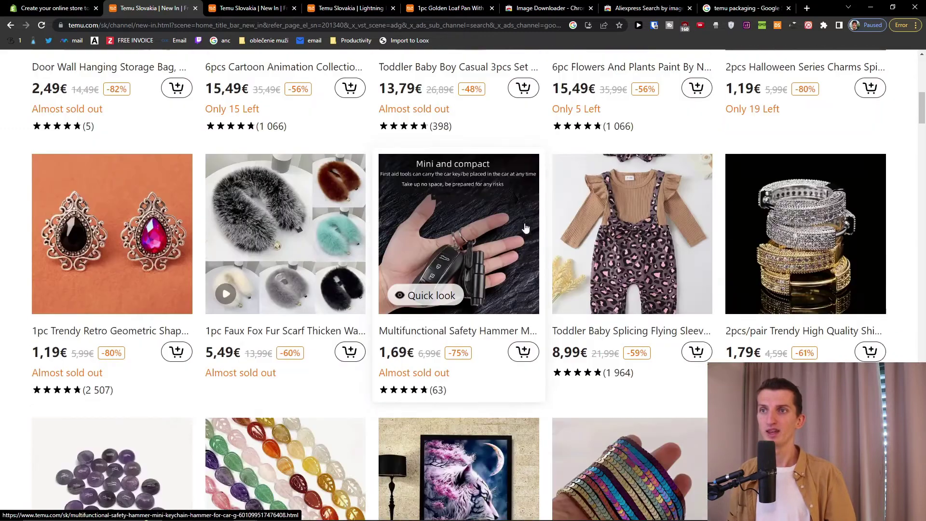
scroll(530, 242, "up", 10)
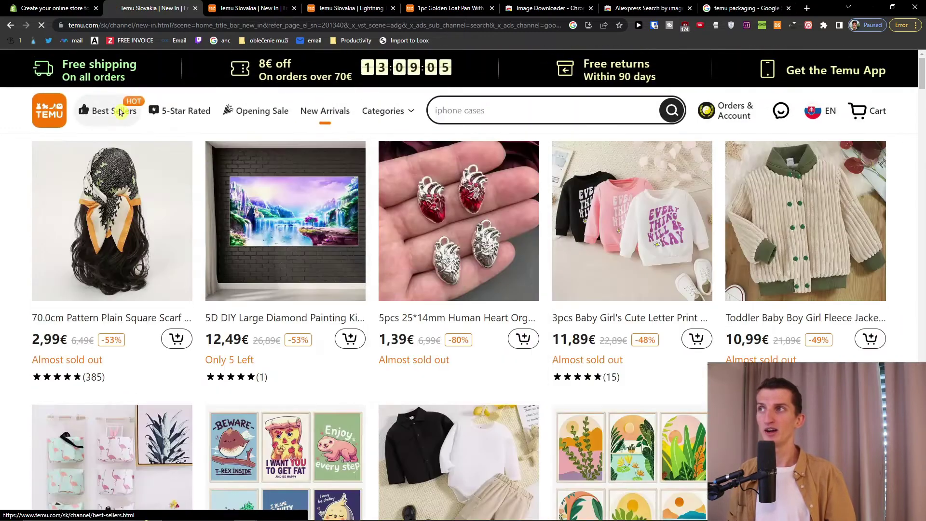
Open the Best Sellers listing and examine its products, prices, sold counts and ratings
left_click(110, 111)
scroll(219, 160, "down", 7)
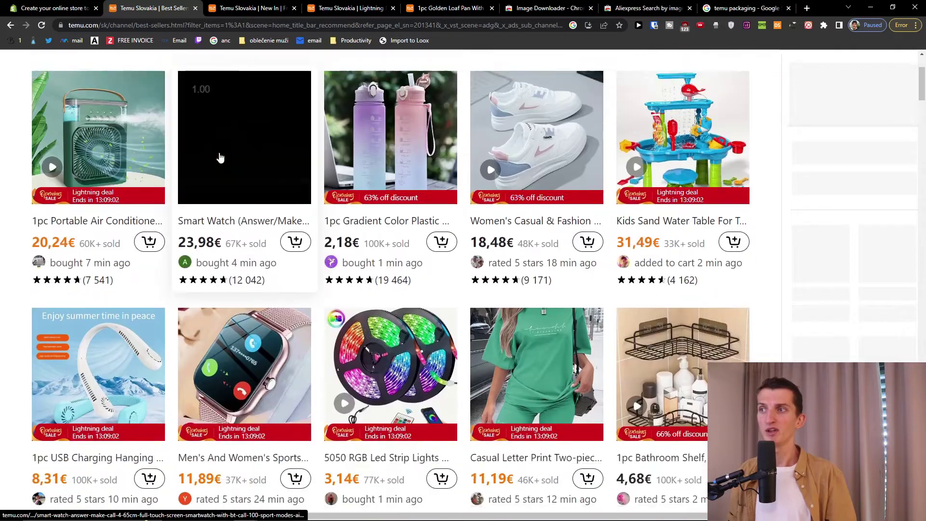
scroll(219, 156, "down", 14)
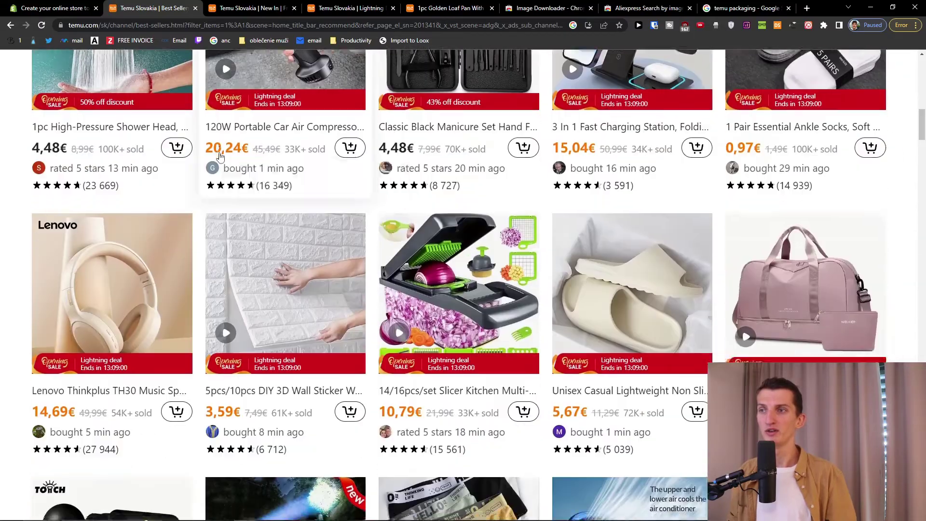
scroll(219, 157, "up", 7)
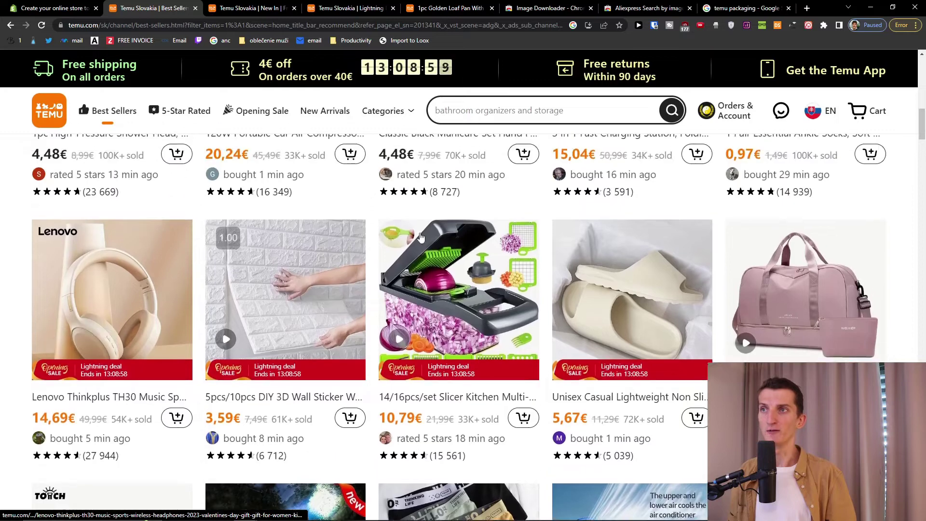
scroll(407, 259, "down", 5)
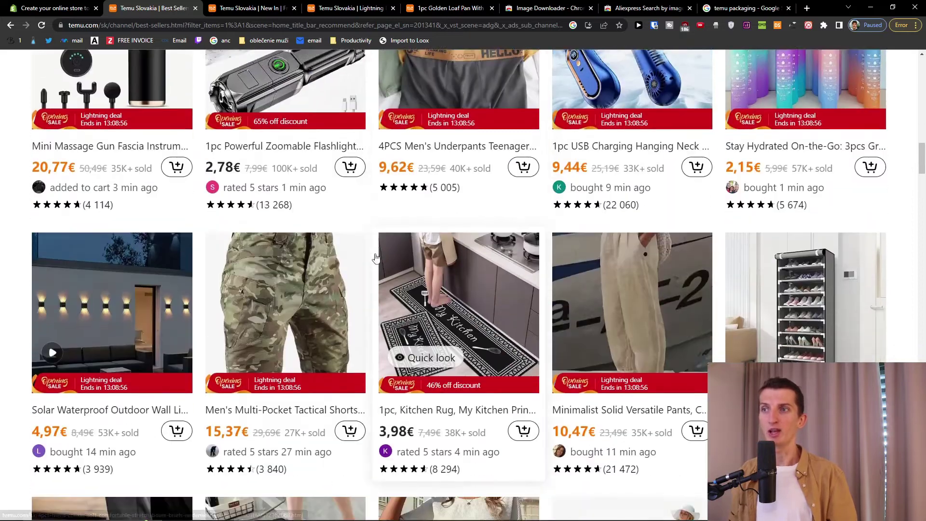
scroll(376, 258, "down", 6)
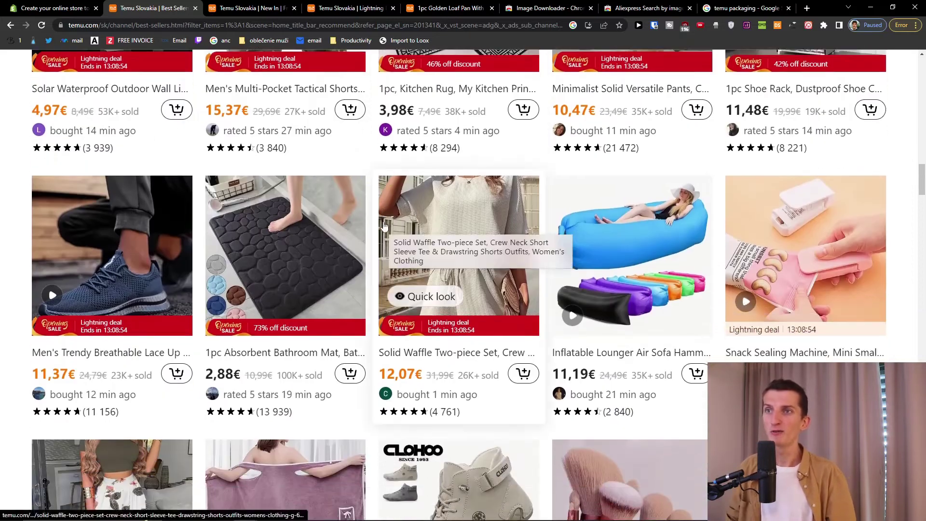
scroll(384, 226, "down", 4)
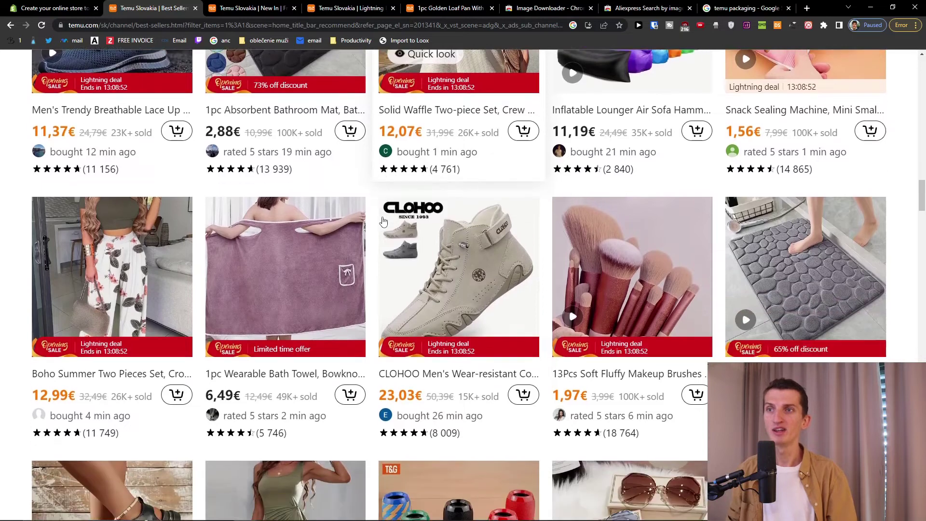
scroll(383, 222, "down", 2)
scroll(383, 218, "down", 7)
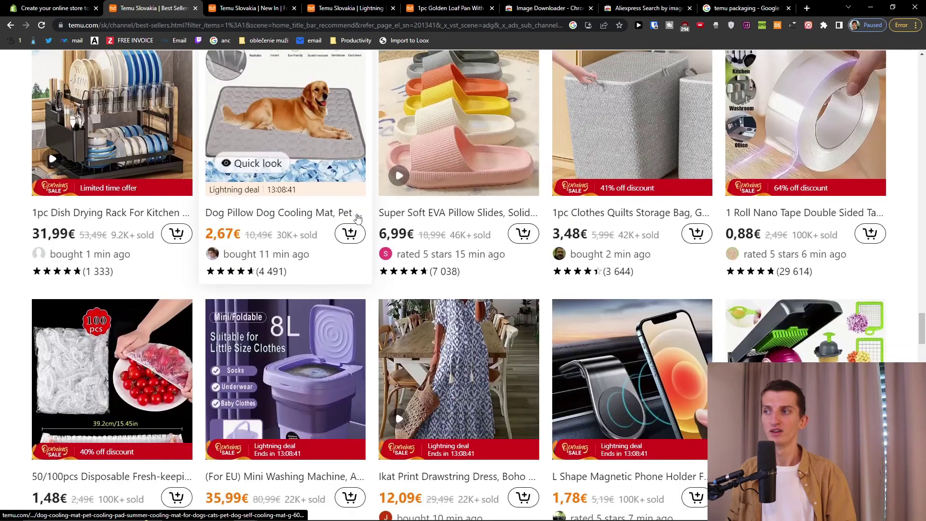
scroll(358, 218, "down", 2)
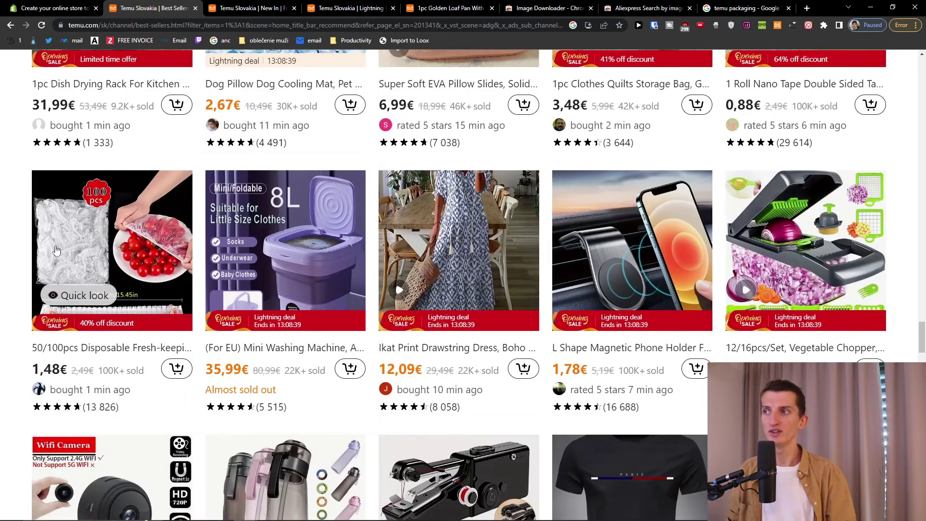
scroll(16, 254, "down", 4)
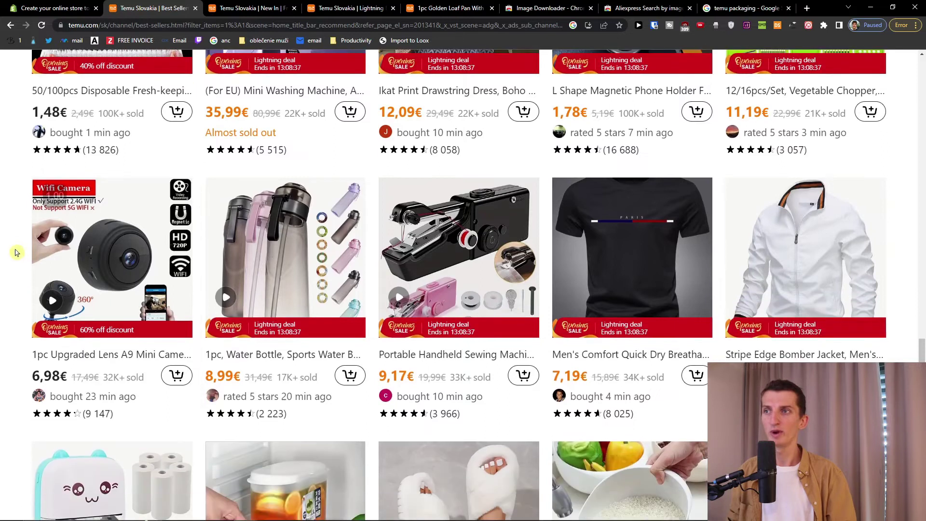
scroll(16, 252, "down", 3)
scroll(16, 252, "down", 1)
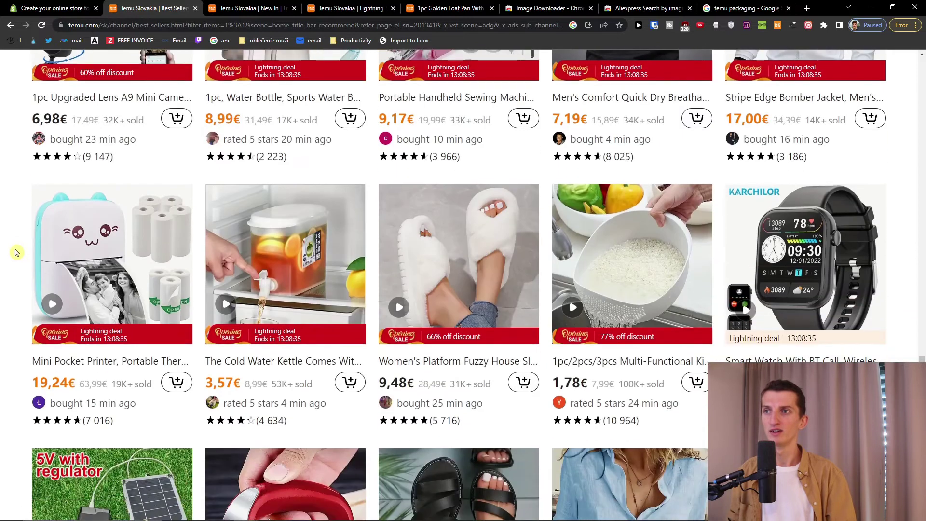
Open the cold water kettle with faucet from Best Sellers in a separate browser tab and view its product page
scroll(16, 252, "down", 1)
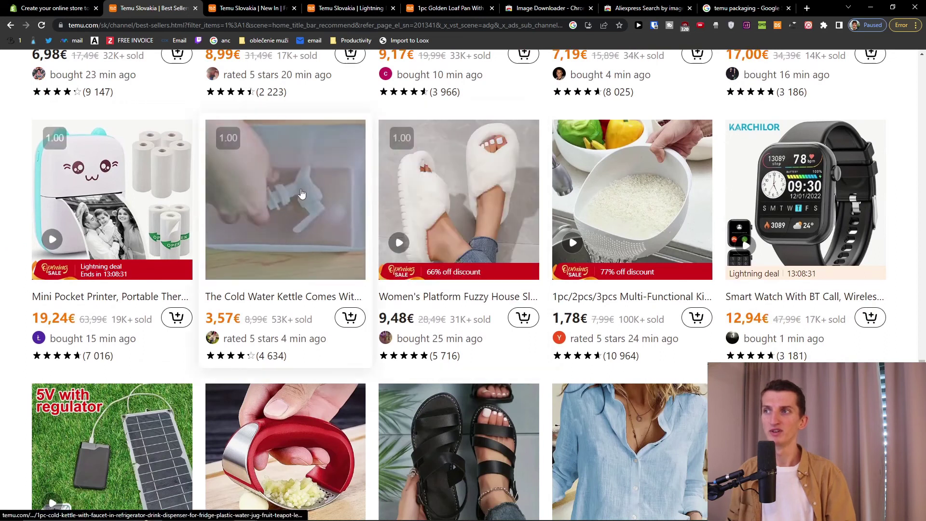
middle_click(257, 225)
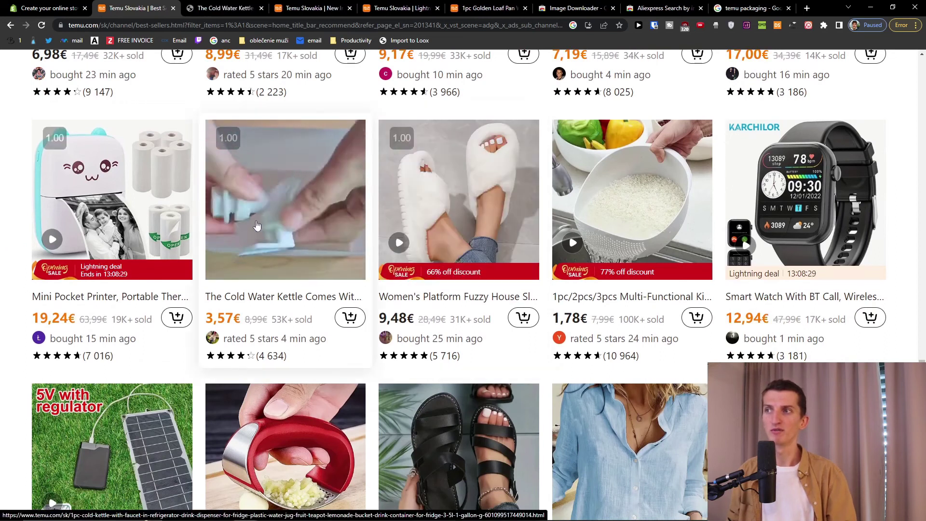
left_click(248, 8)
left_click_drag(309, 437, 546, 440)
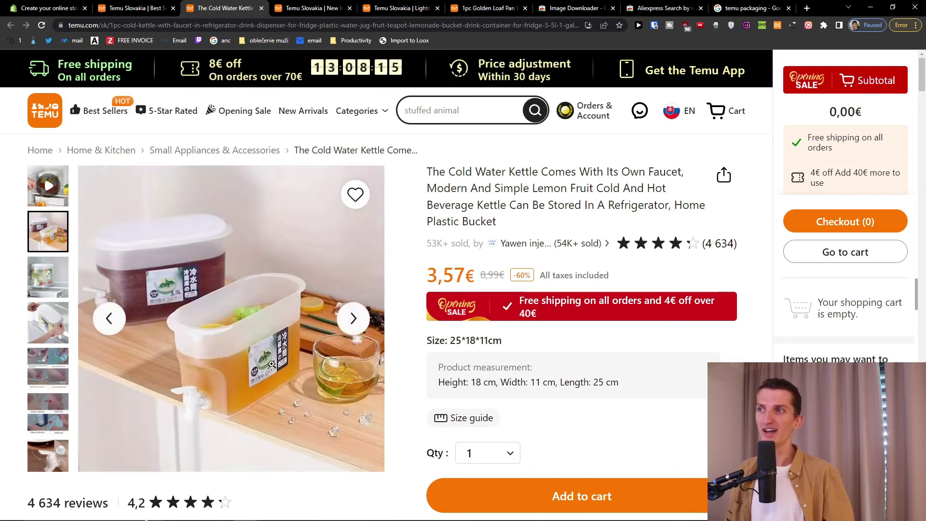
Return to the Best Sellers listing and open the product page of the rocker stainless steel garlic press
left_click(137, 8)
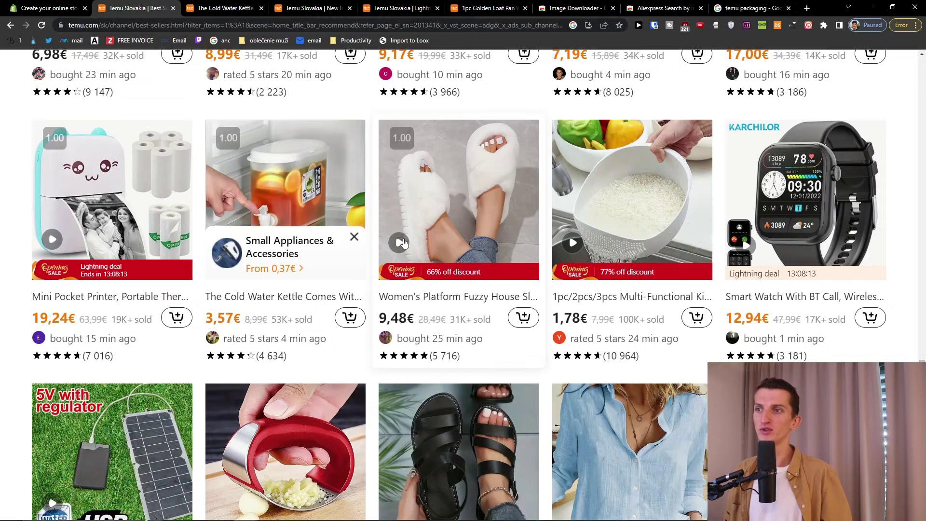
scroll(337, 278, "down", 5)
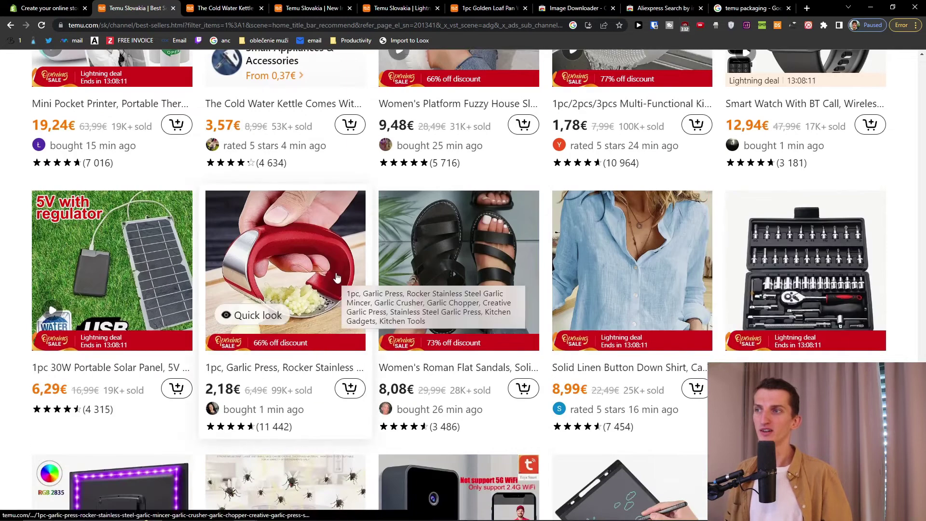
scroll(337, 277, "down", 1)
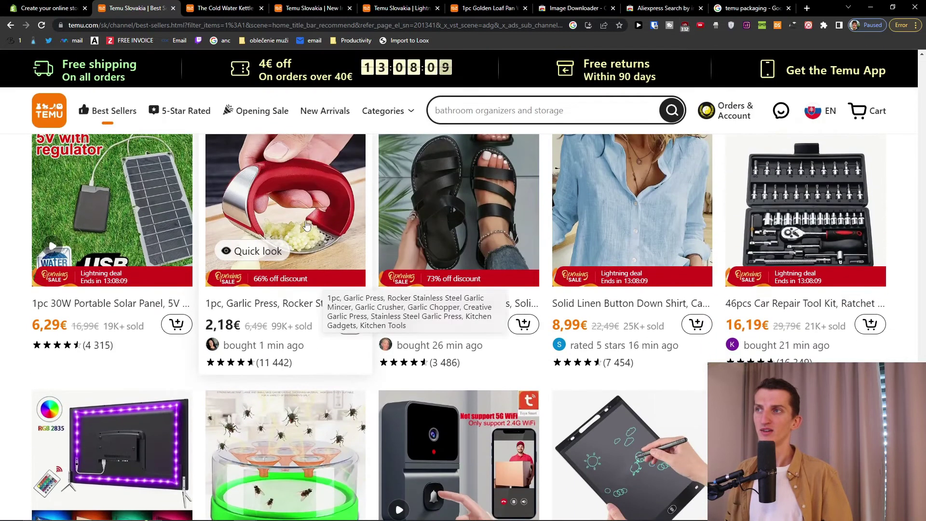
left_click(310, 224)
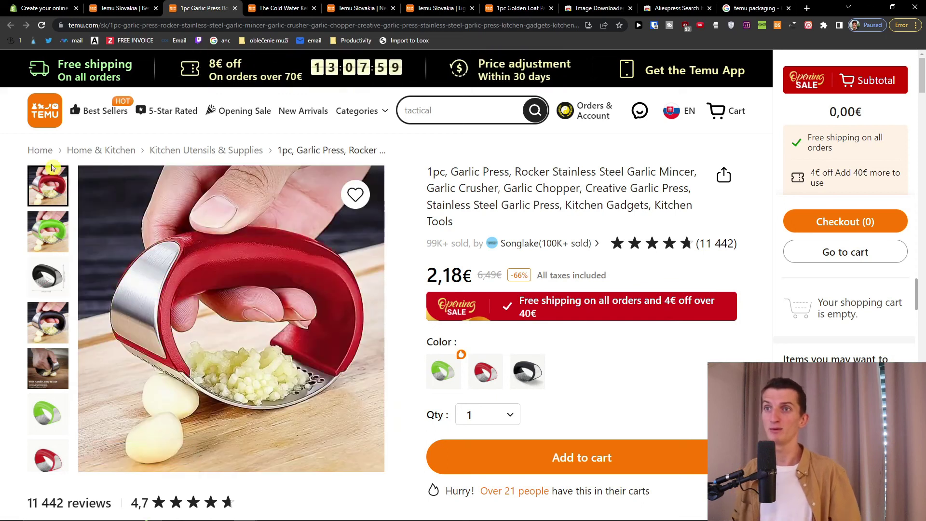
Check the garlic press's seller details on Temu and the image-search options offered for its main photo
mouse_move(521, 244)
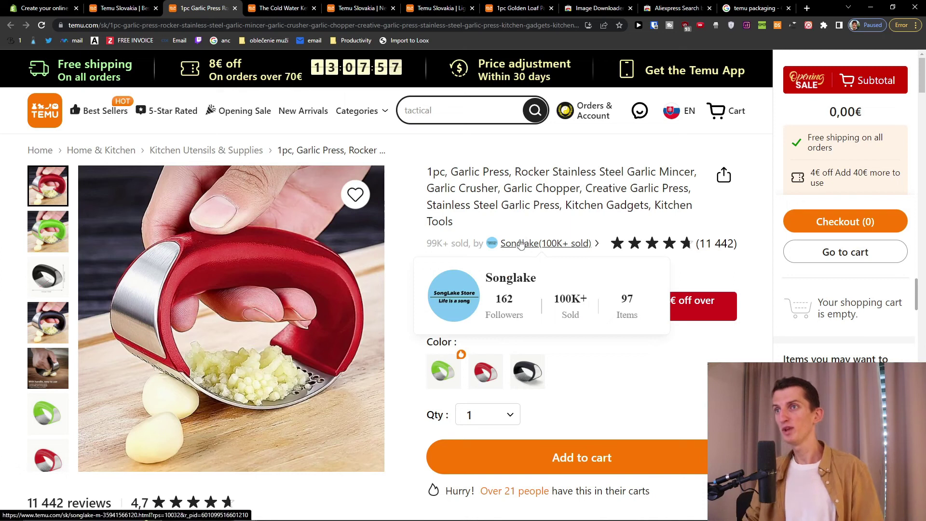
scroll(542, 215, "down", 3)
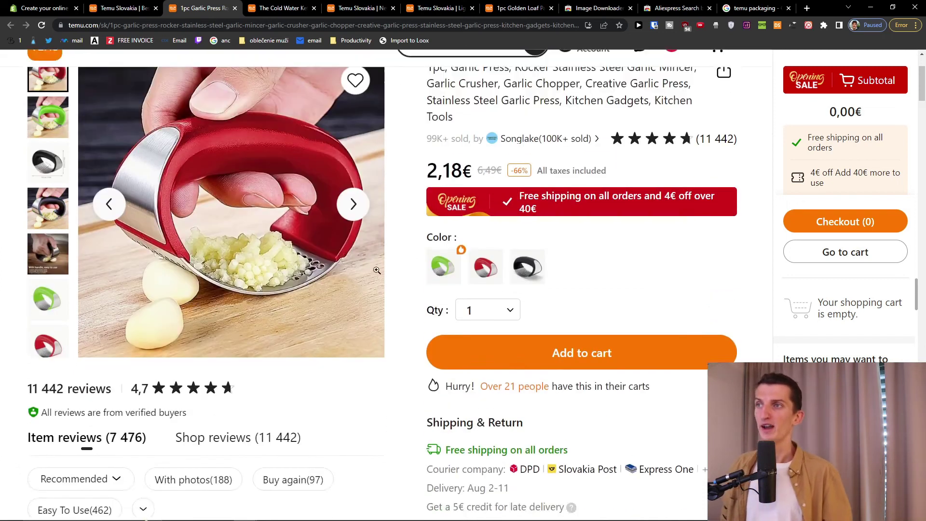
scroll(542, 216, "up", 3)
scroll(542, 215, "down", 1)
right_click(268, 255)
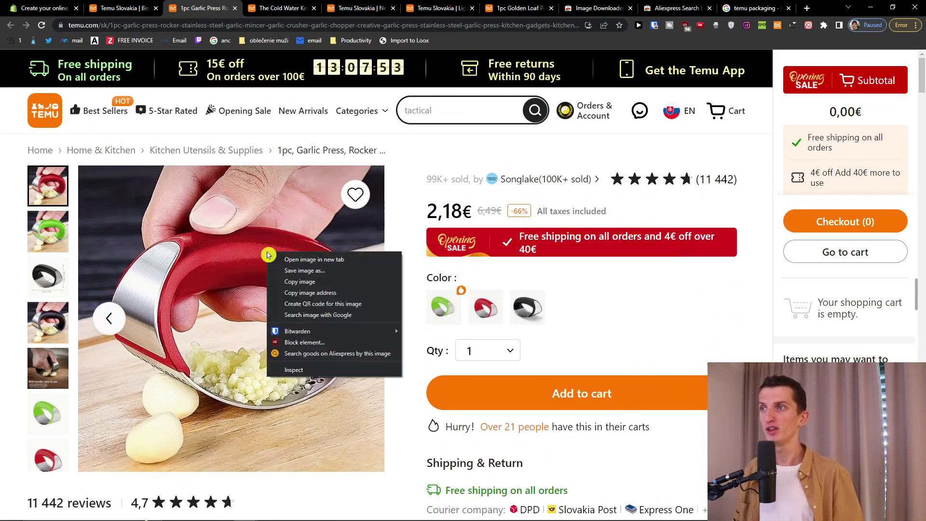
key("Escape")
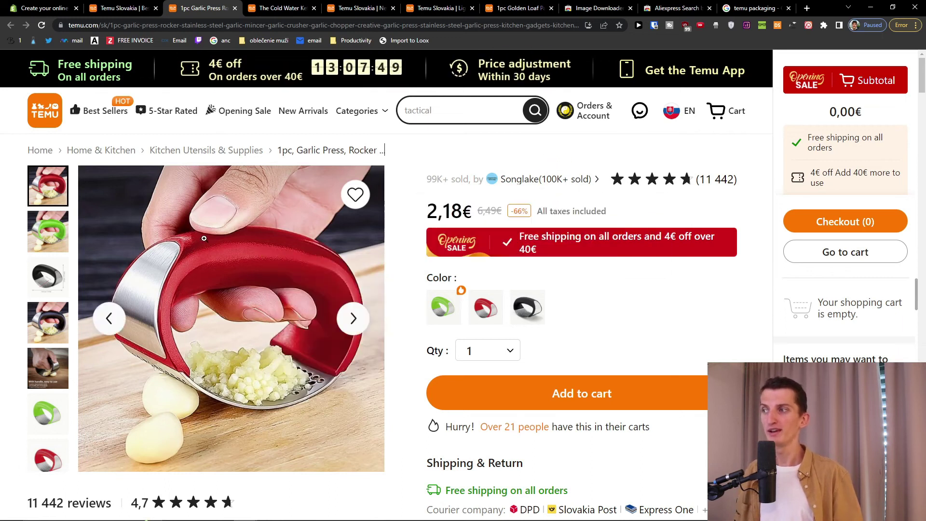
right_click(205, 237)
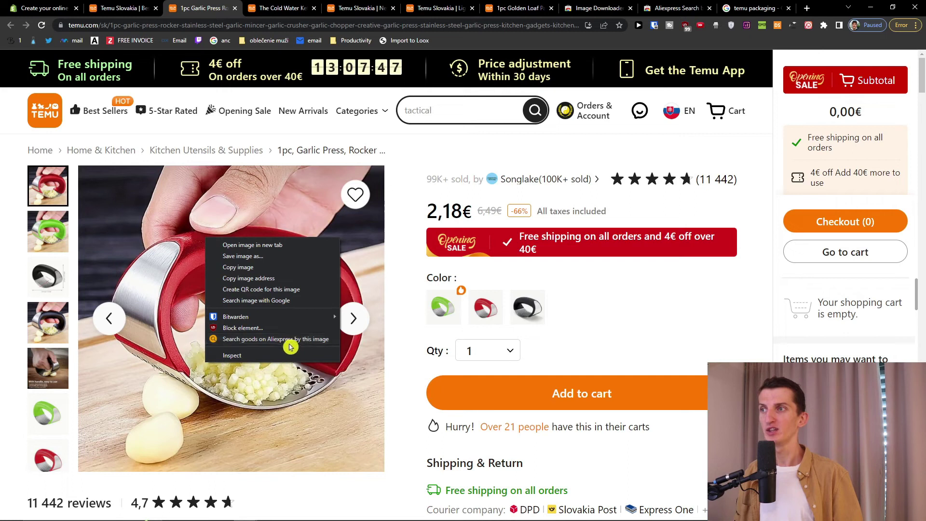
View the Chrome Web Store pages of the Aliexpress Search by image and Image Downloader extensions
left_click(666, 3)
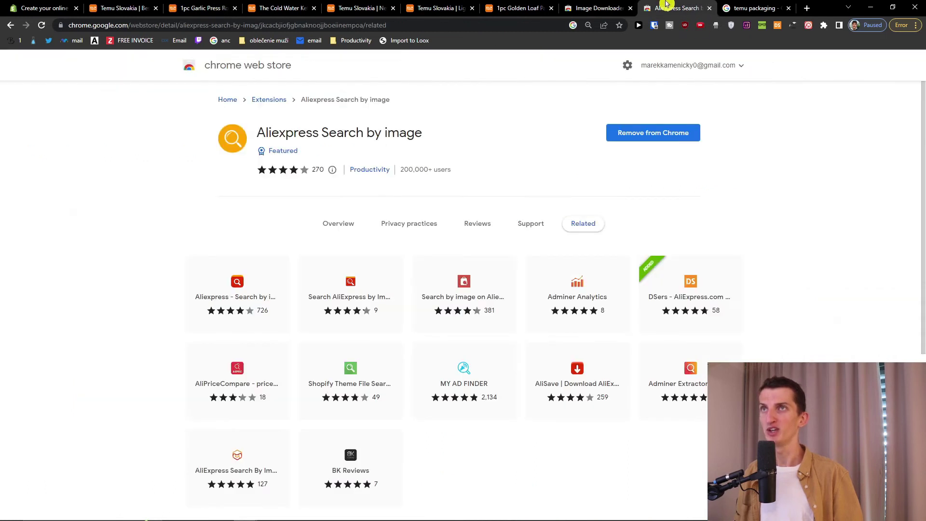
left_click_drag(251, 134, 418, 133)
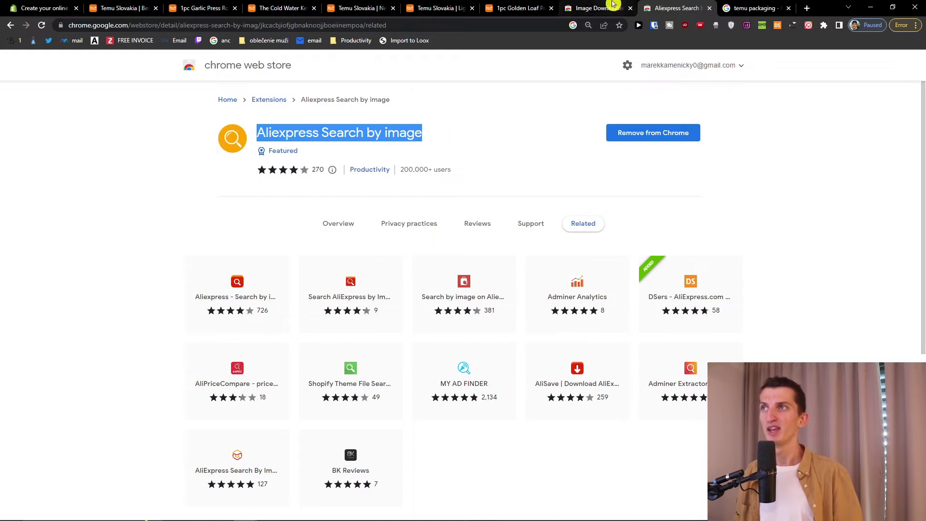
left_click(598, 8)
left_click(431, 138)
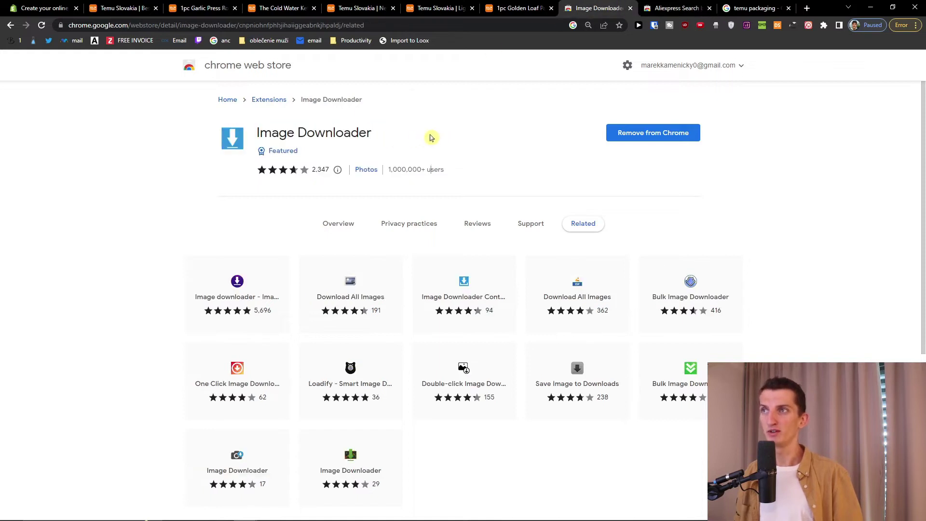
Return to the Temu garlic press page and pin the Image Downloader extension in the browser
left_click(117, 5)
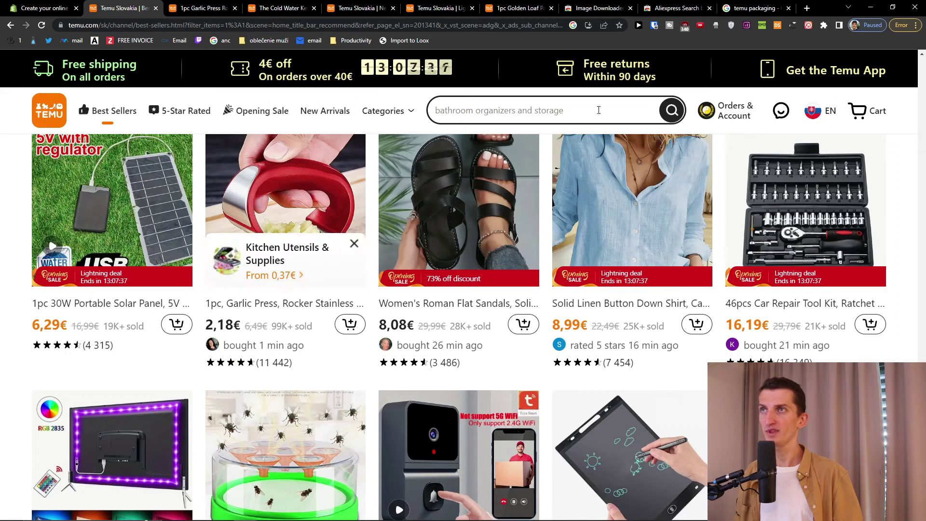
left_click(824, 25)
left_click(270, 6)
left_click(223, 4)
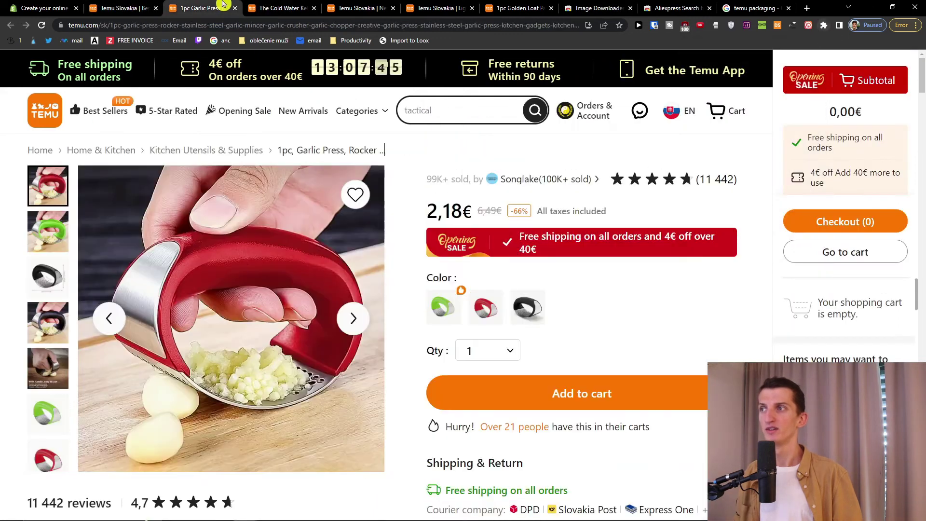
left_click(824, 25)
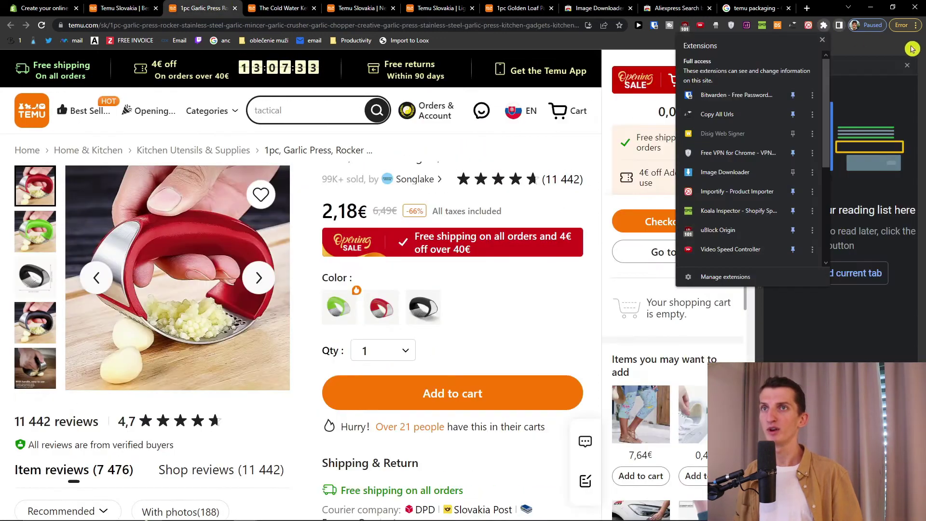
left_click(831, 50)
left_click(823, 26)
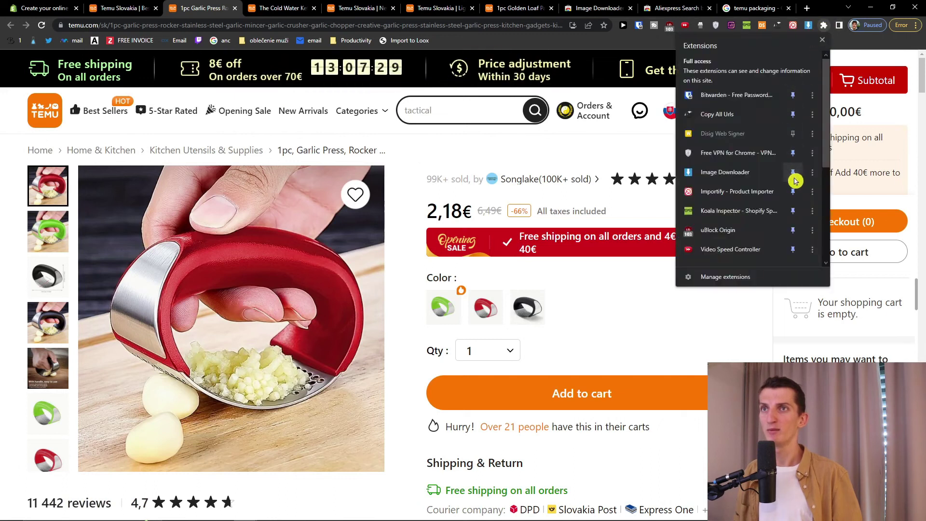
scroll(795, 180, "down", 3)
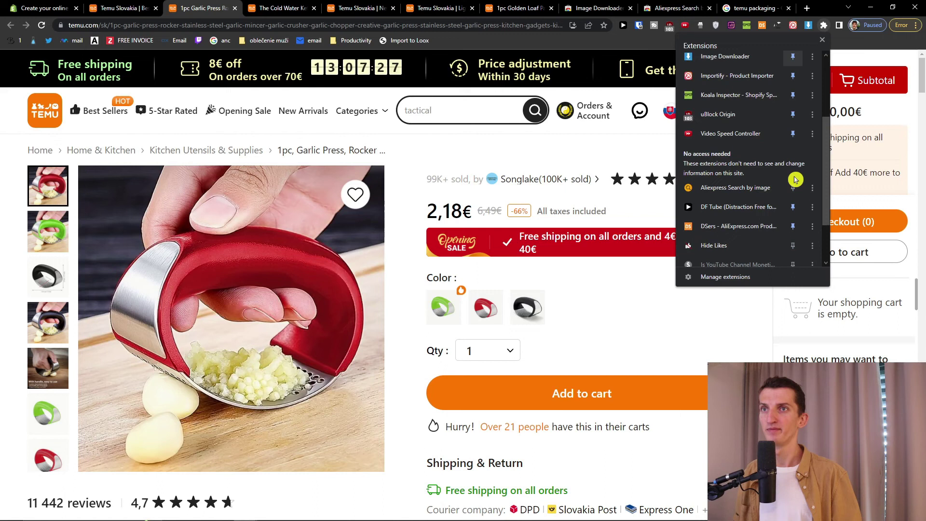
scroll(795, 179, "down", 2)
Run Image Downloader on the garlic press page and browse the product images it collects
left_click(808, 25)
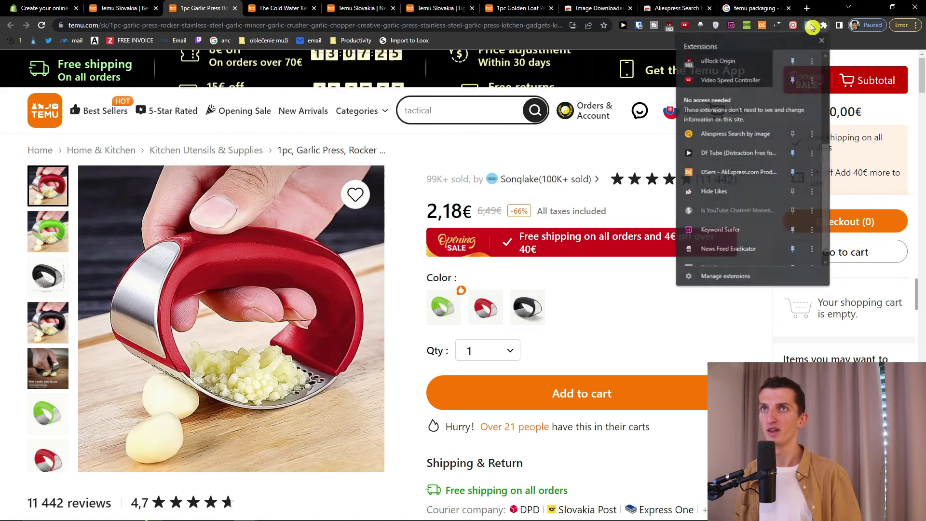
scroll(599, 154, "down", 15)
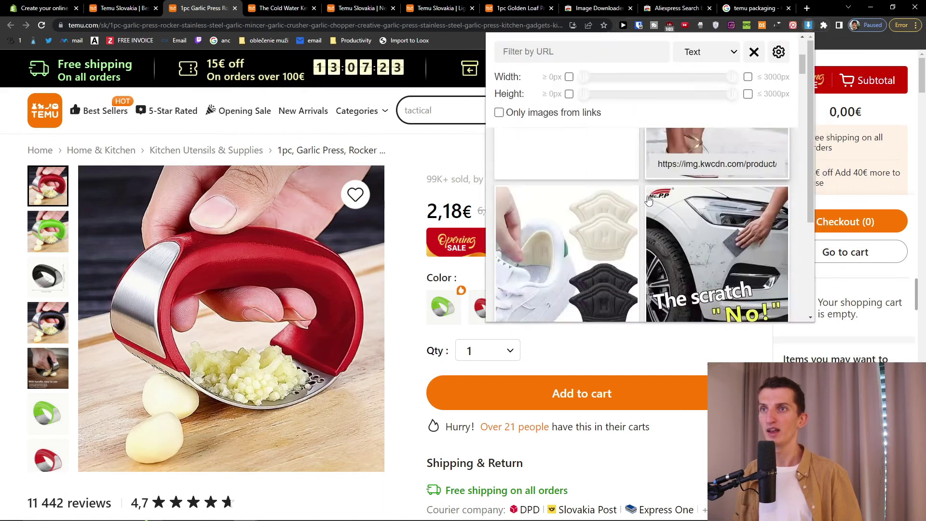
scroll(647, 201, "down", 10)
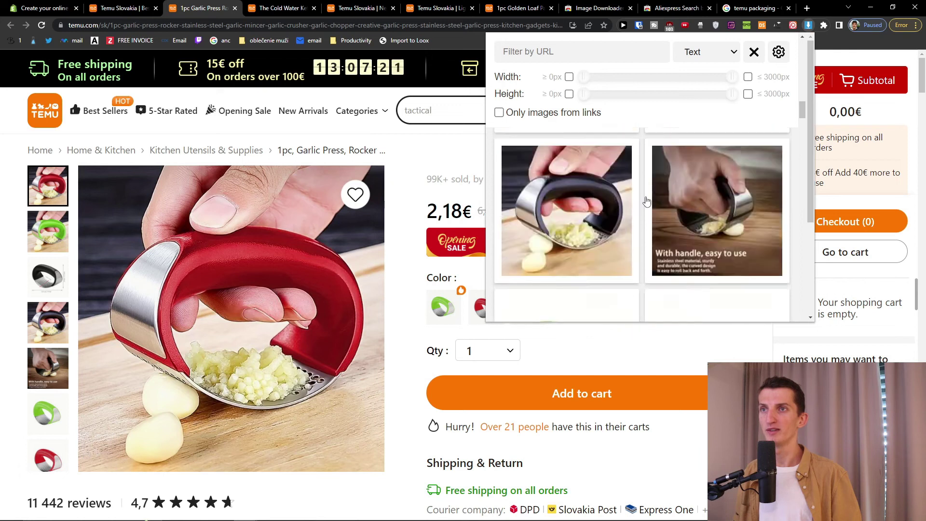
scroll(573, 227, "down", 3)
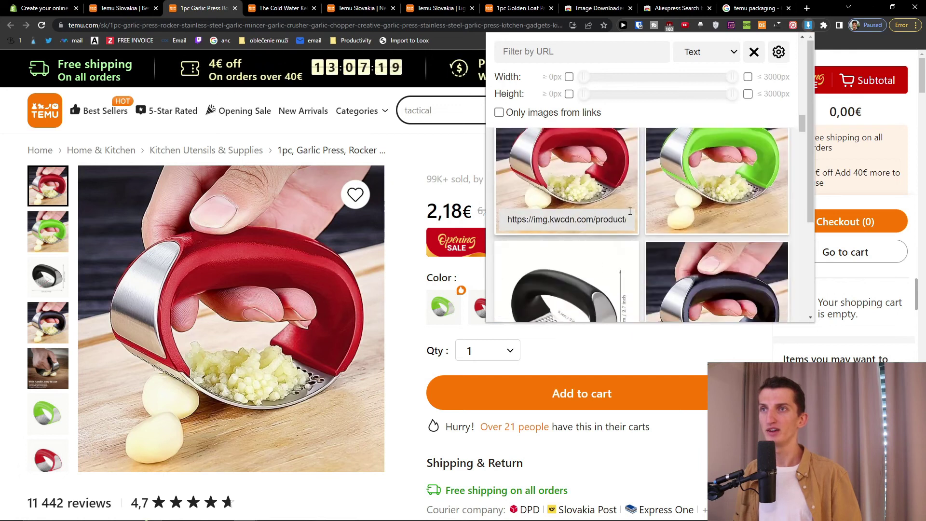
scroll(584, 212, "up", 1)
left_click(331, 147)
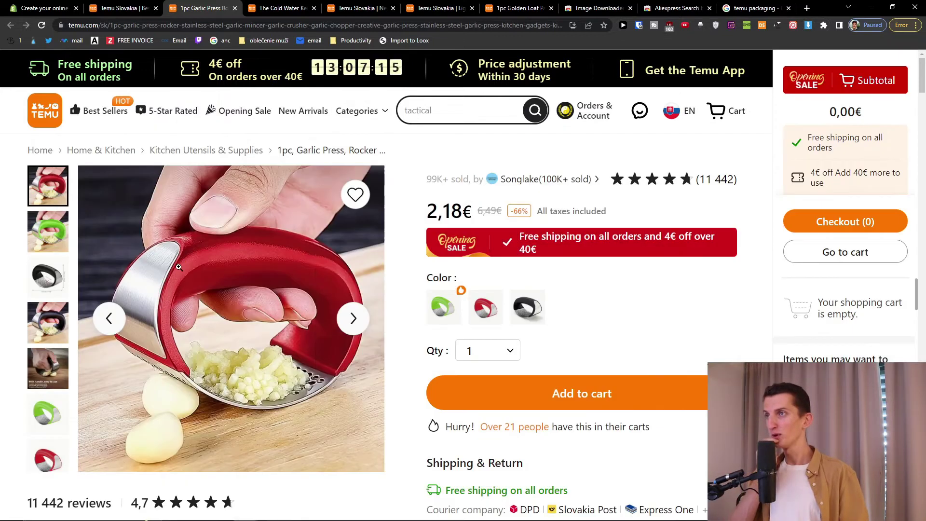
Search AliExpress using the garlic press's main photo and browse the matching listings on Aliseeks
right_click(178, 267)
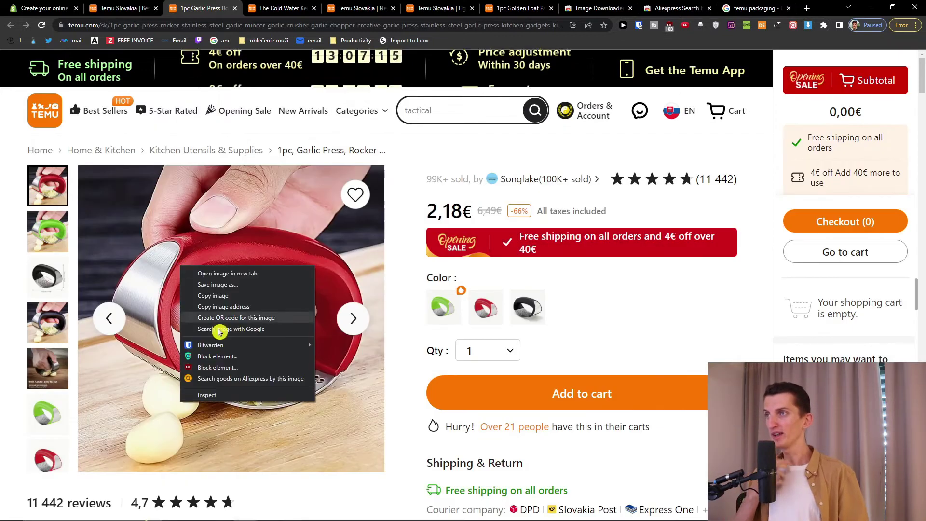
left_click(253, 384)
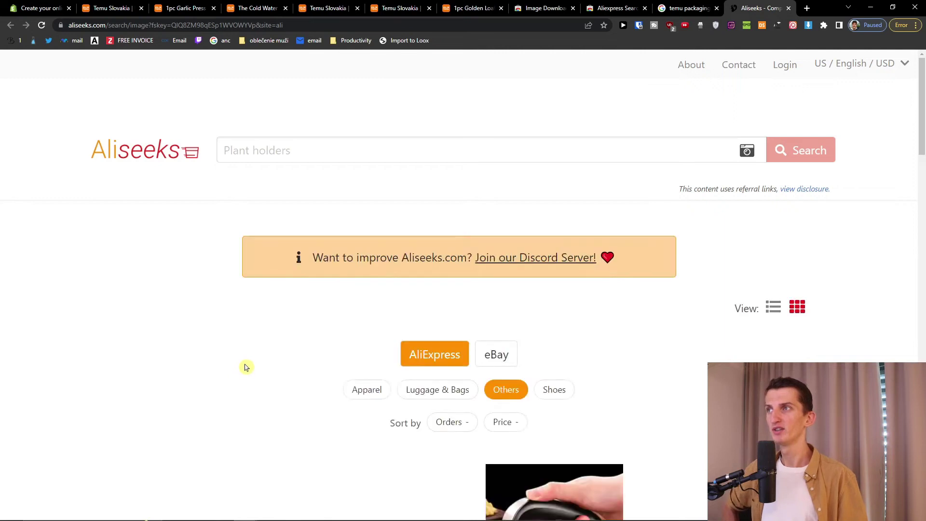
scroll(245, 369, "down", 5)
scroll(245, 367, "down", 4)
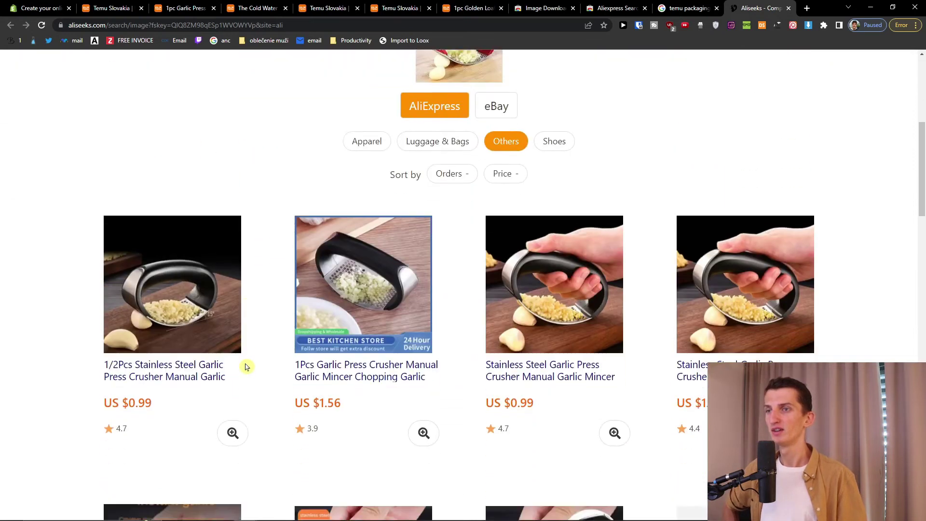
scroll(290, 376, "down", 6)
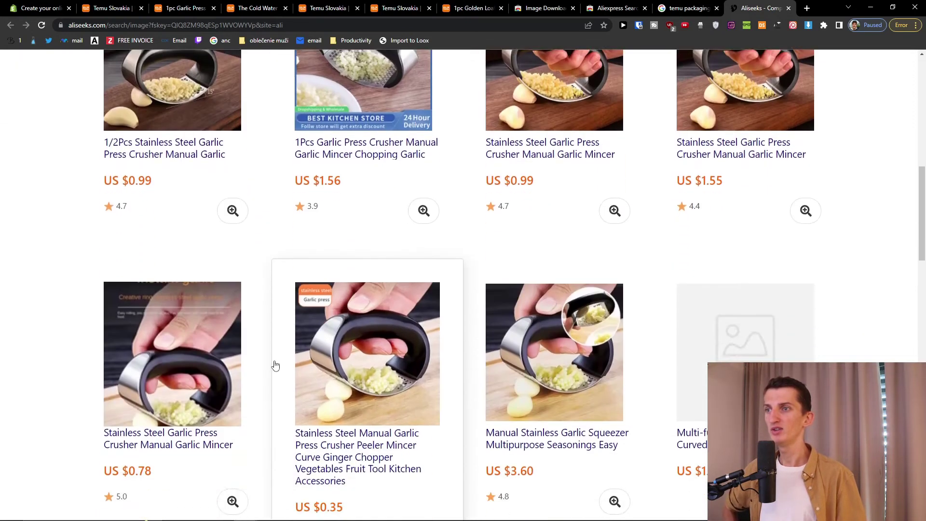
scroll(256, 387, "down", 10)
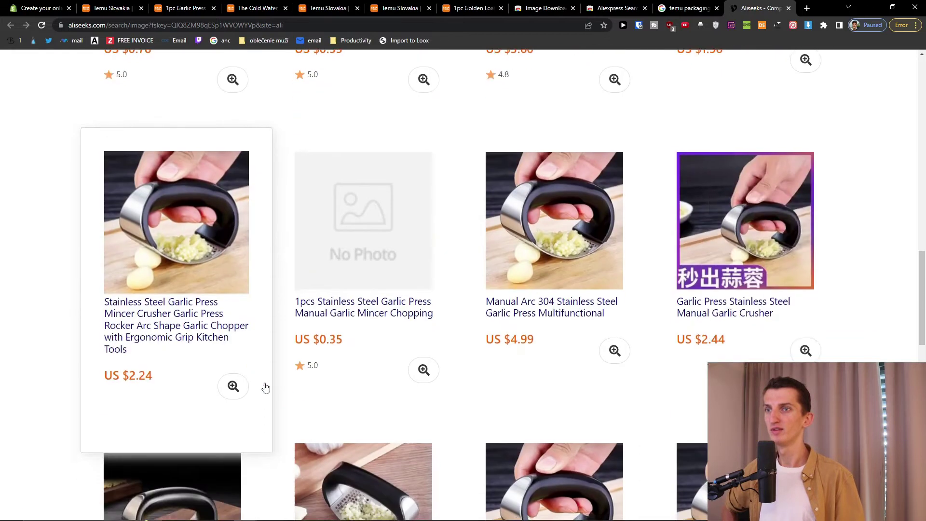
scroll(337, 428, "up", 18)
scroll(590, 354, "up", 2)
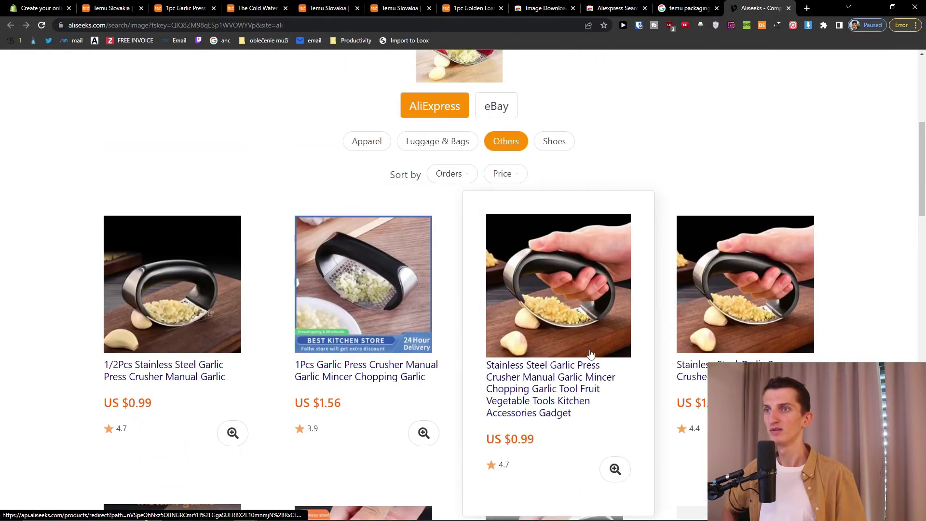
Open the third garlic press result in a separate browser tab and sort the Aliseeks results by orders, then by price
middle_click(559, 374)
scroll(475, 299, "up", 1)
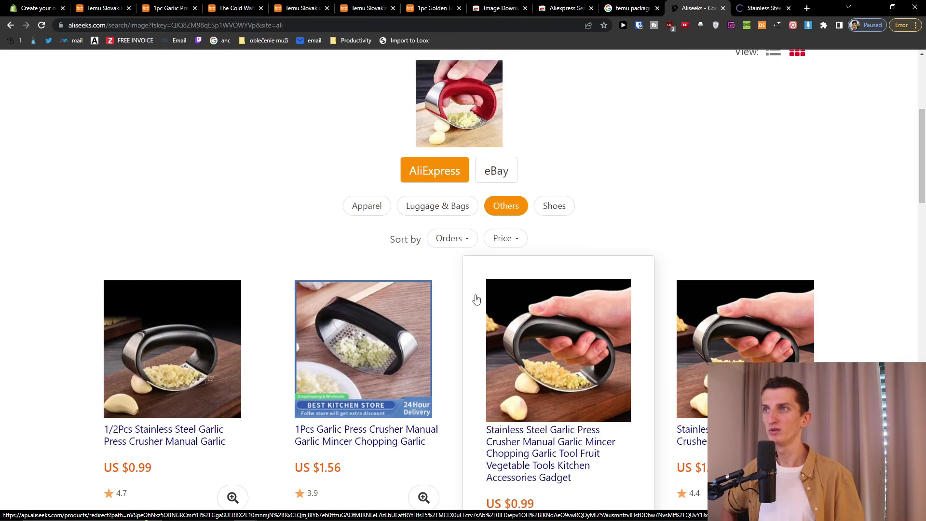
left_click(453, 241)
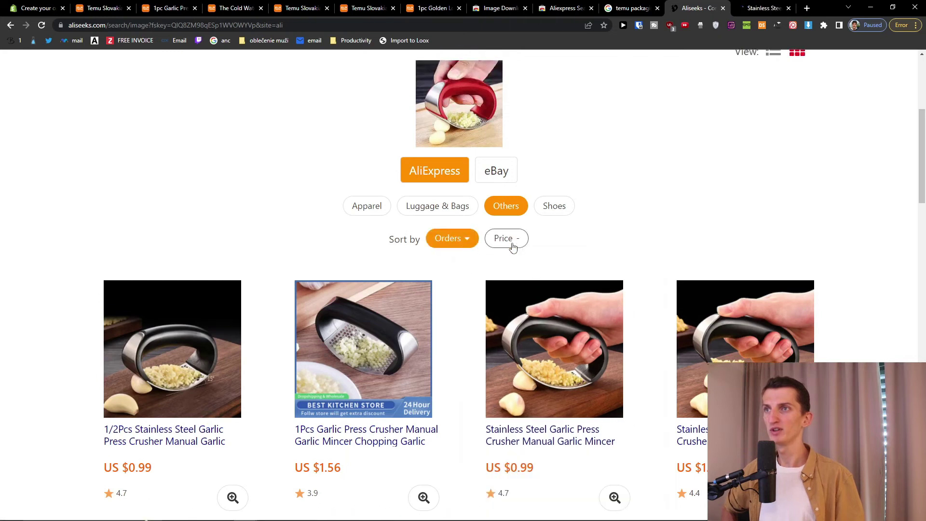
left_click(513, 247)
View the AliExpress garlic press page and its photos, and move its tab beside the Temu tabs
left_click(803, 7)
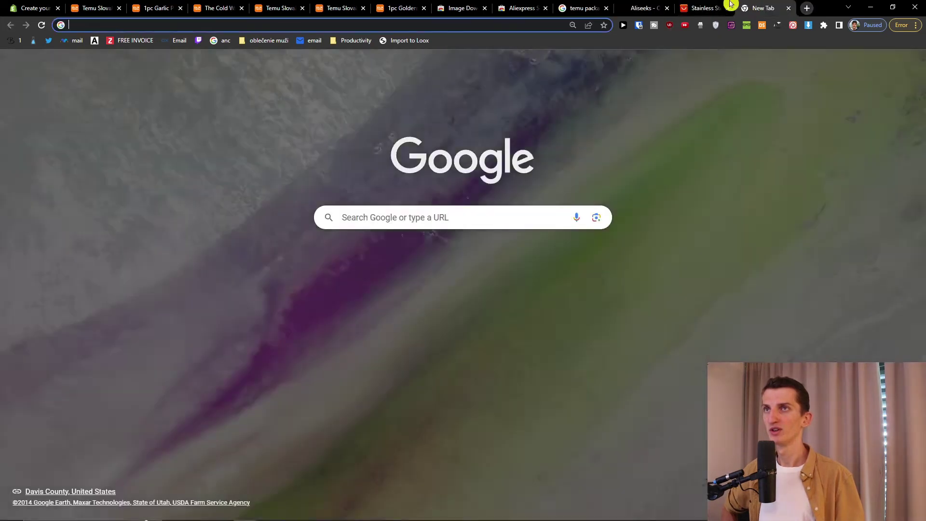
left_click(724, 7)
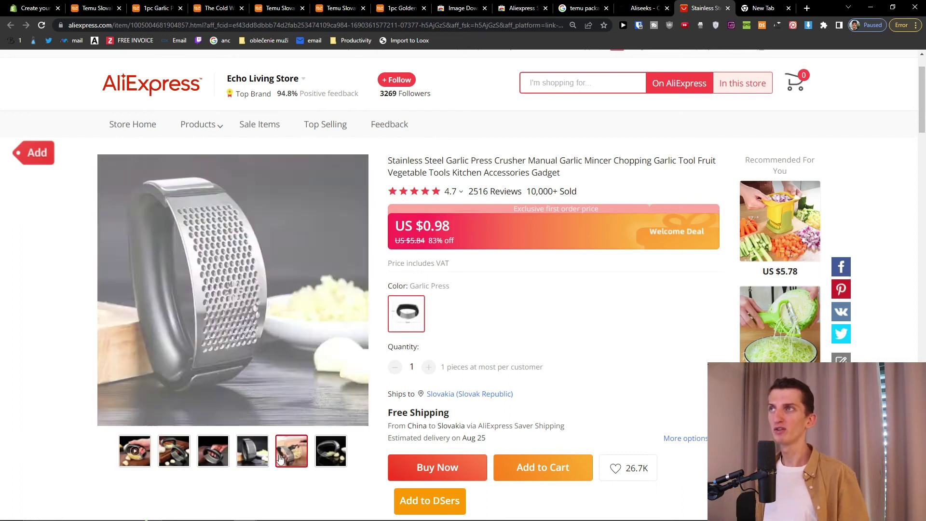
left_click_drag(713, 4, 413, 4)
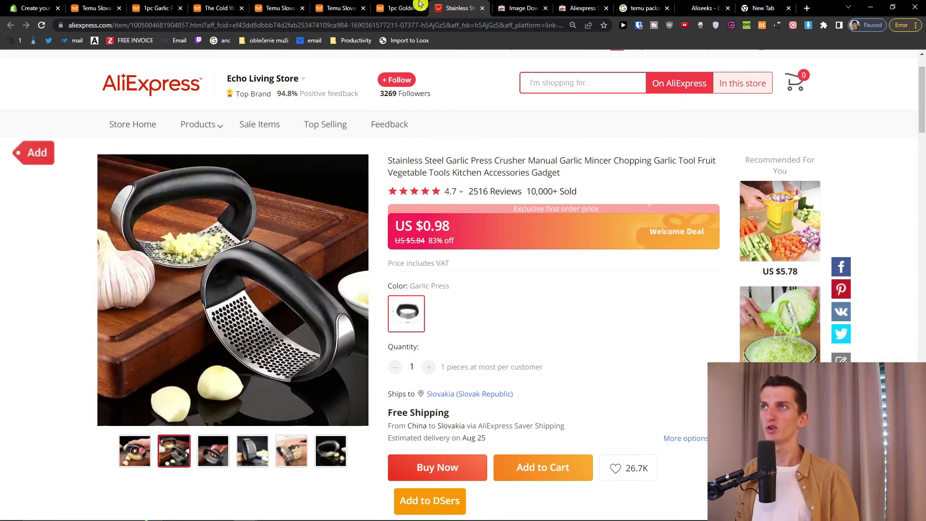
Close the 1pc Golden product tab and move the Temu garlic press tab next to the AliExpress one
left_click(405, 8)
left_click(347, 7)
left_click(423, 8)
left_click(275, 7)
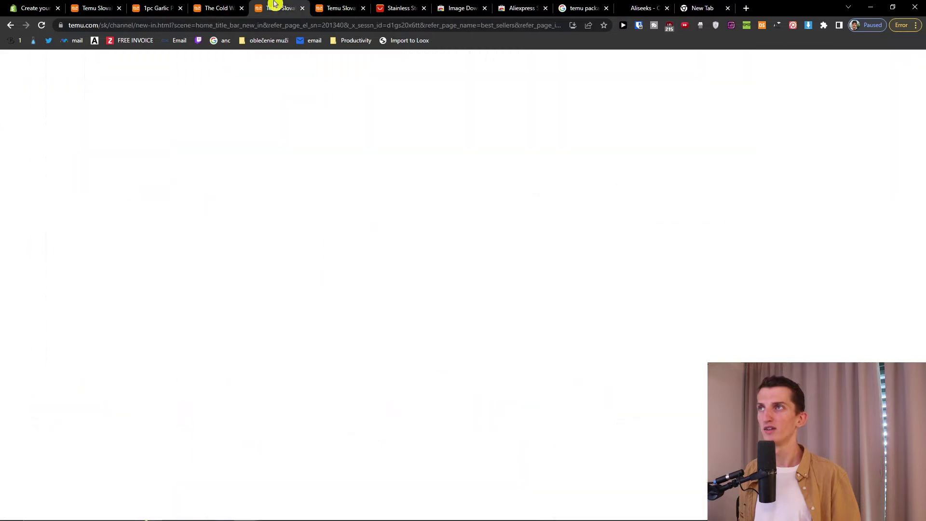
left_click(227, 7)
left_click(154, 5)
left_click_drag(155, 5, 359, 7)
Select the black garlic press on Temu and compare its listing with the AliExpress product page
left_click(540, 317)
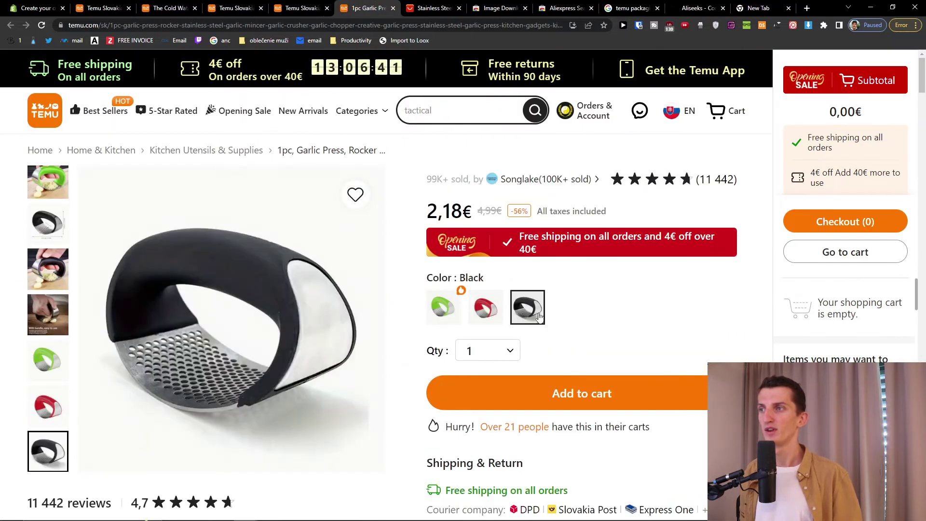
left_click(434, 4)
left_click(398, 6)
left_click(441, 4)
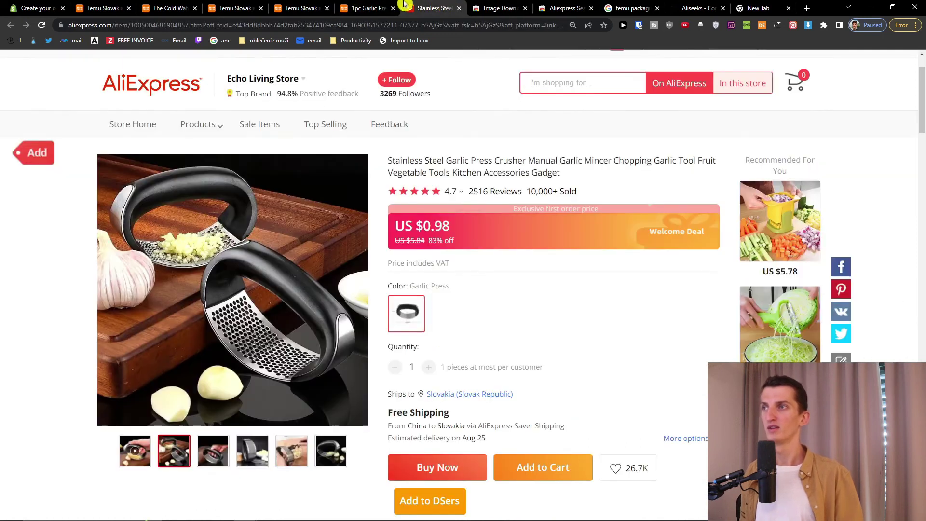
left_click(390, 5)
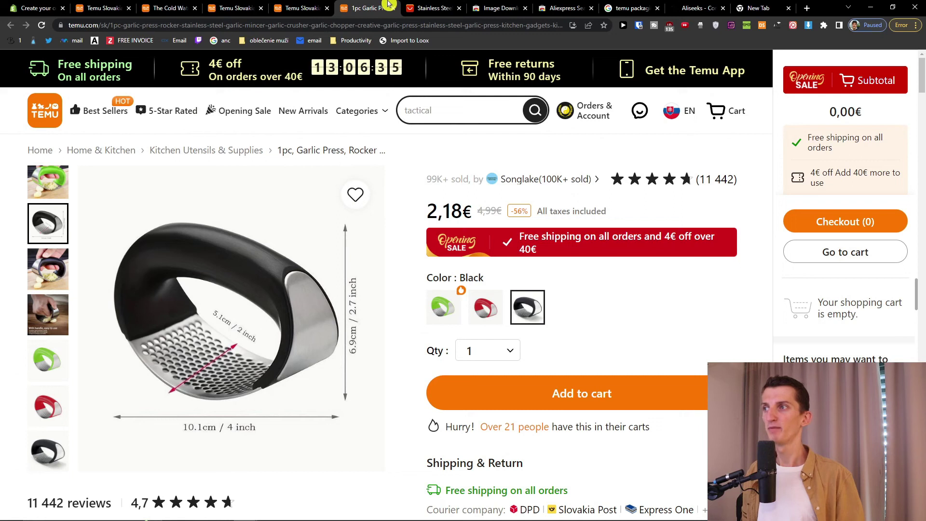
left_click(417, 4)
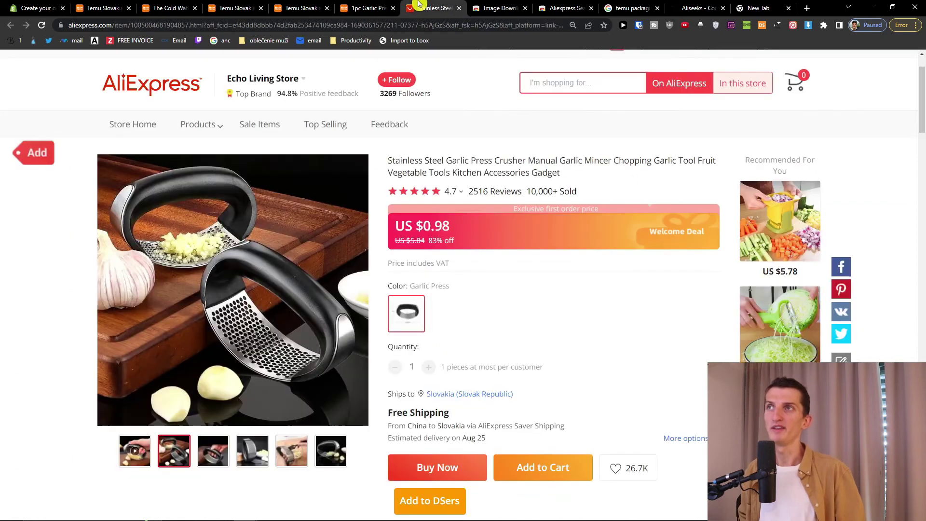
left_click(390, 5)
left_click(417, 4)
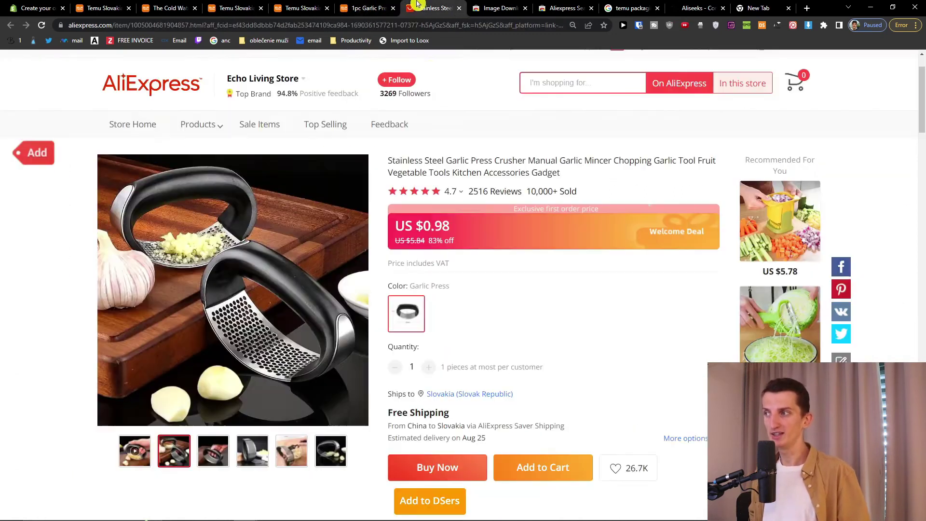
Review the AliExpress garlic press page and the headline of Shopify's €1/month free trial offer
scroll(560, 309, "down", 2)
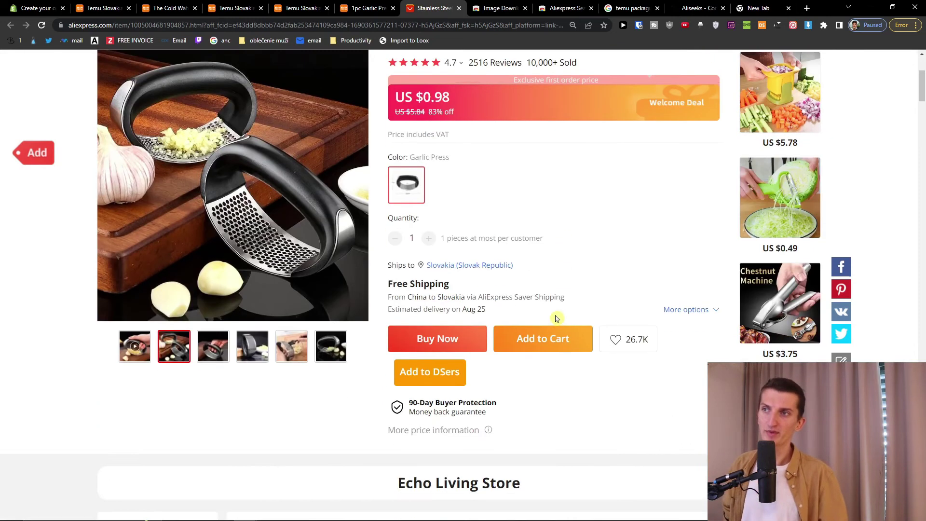
scroll(550, 313, "up", 1)
scroll(535, 277, "up", 1)
scroll(537, 275, "down", 1)
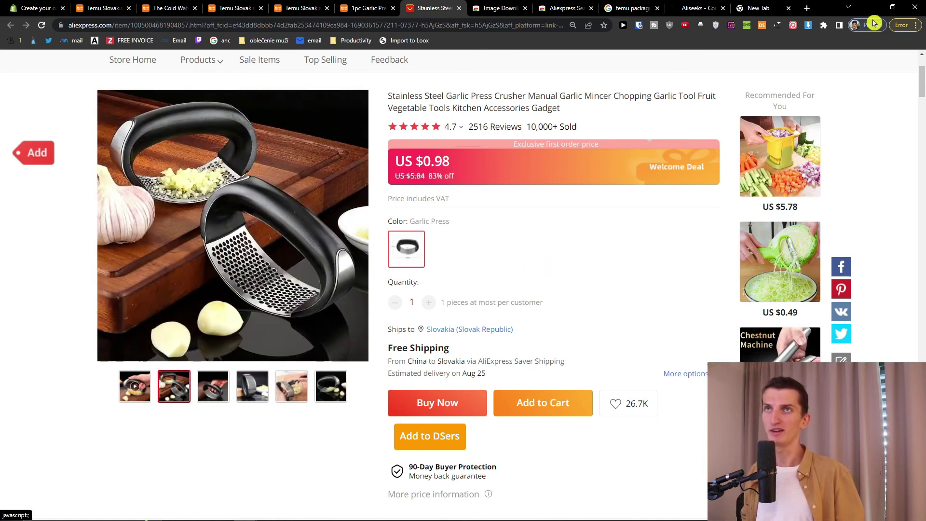
left_click(30, 4)
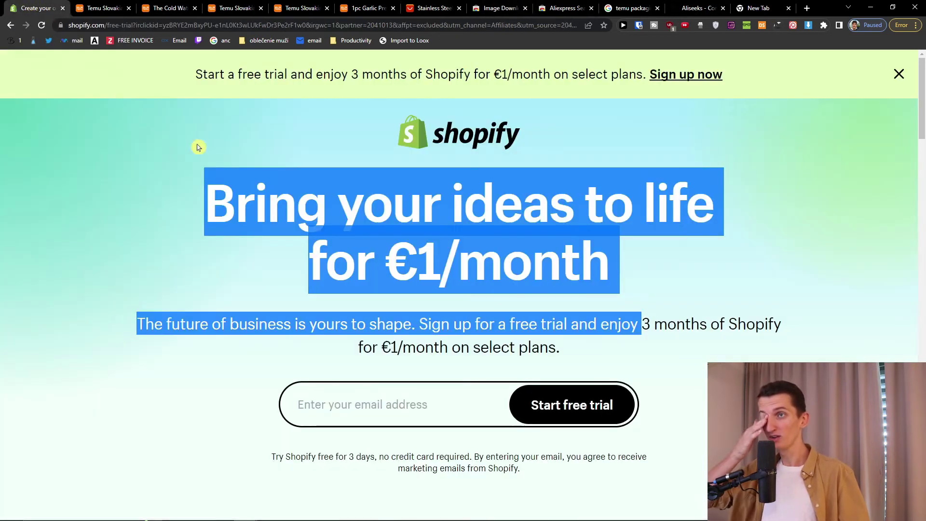
left_click(233, 201)
left_click_drag(169, 202, 643, 265)
left_click(644, 264)
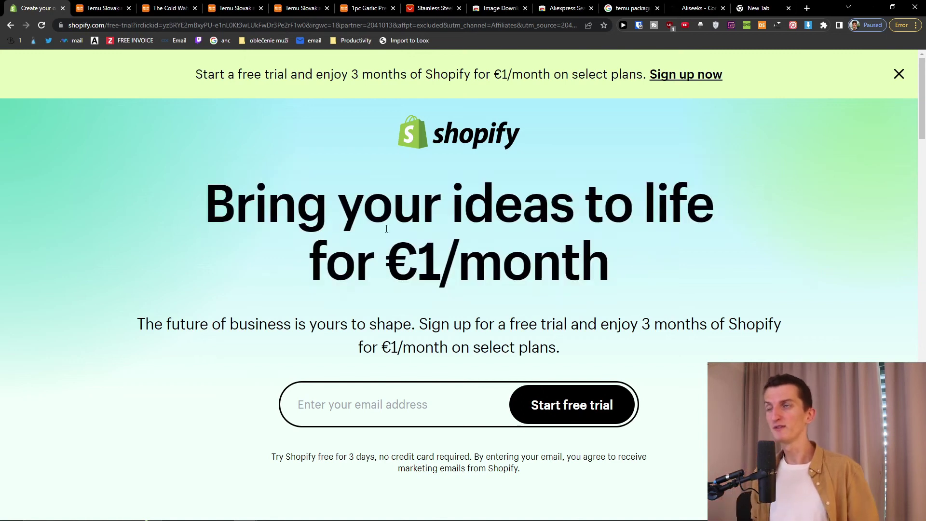
Load the Shopify website in the empty browser tab and go to its login page
left_click(747, 4)
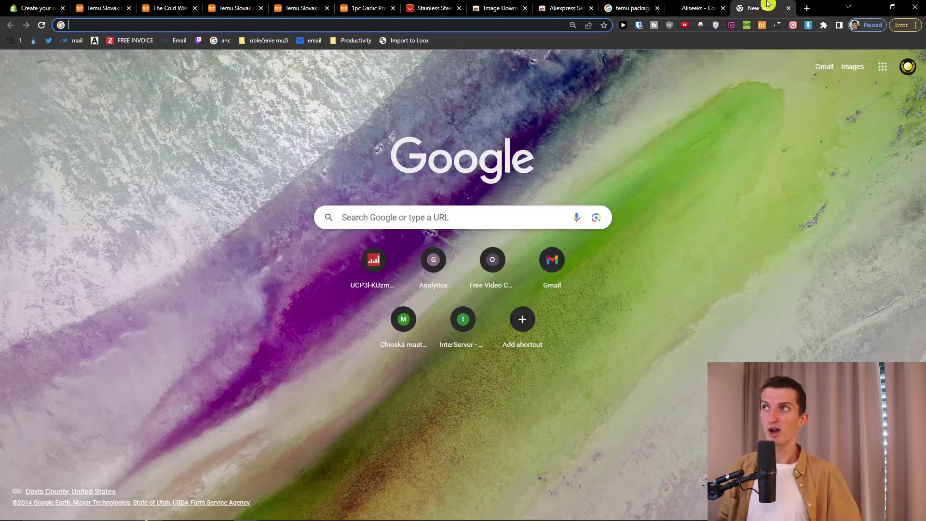
type("shopify")
key("Return")
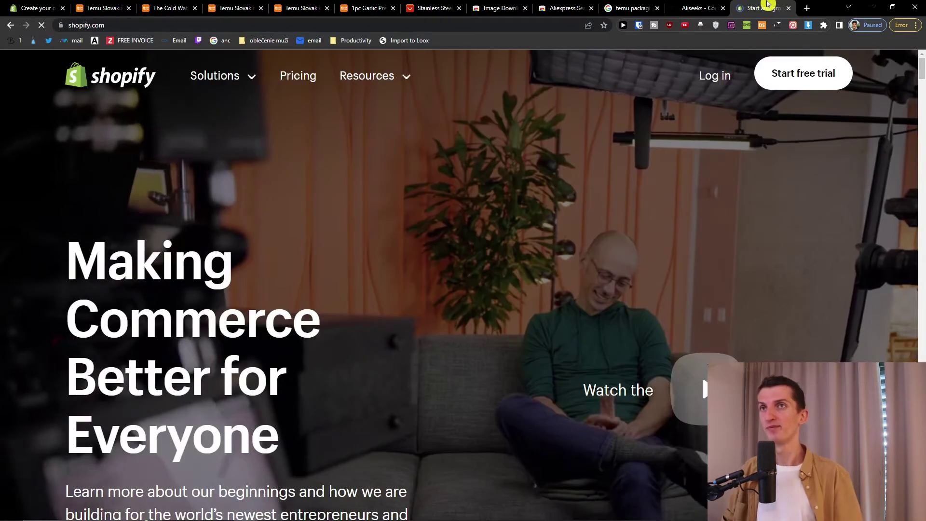
left_click(718, 75)
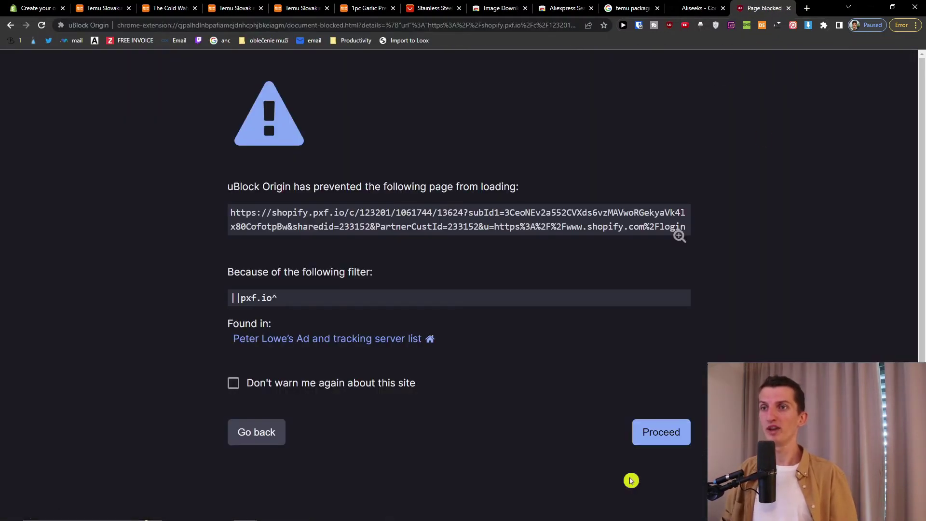
Search Google for "shopifyapps" in a new browser tab and open the first sponsored Shopify App Store result
left_click(806, 8)
type("sh")
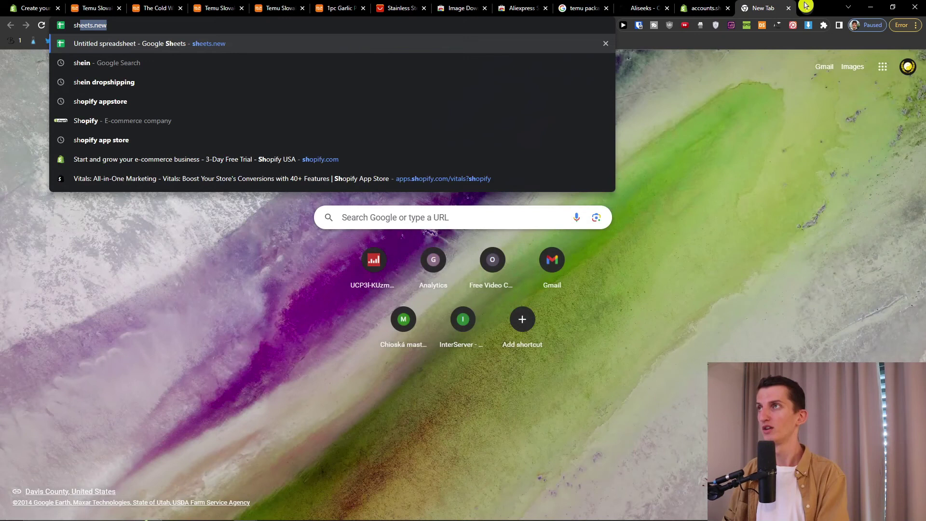
type("opifyapps")
key("Return")
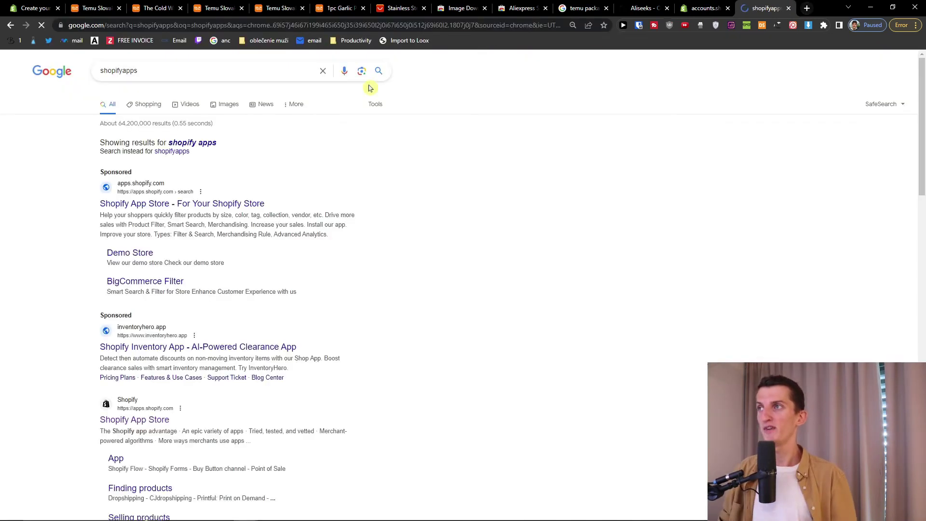
left_click(166, 202)
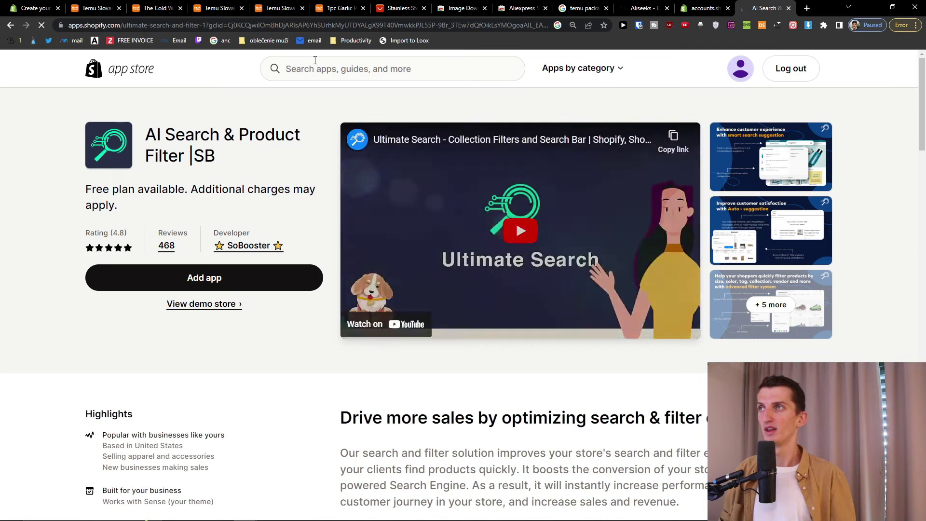
Search the Shopify App Store for dsers and open the DSers-AliExpress Dropshipping listing
left_click(314, 68)
type("dse")
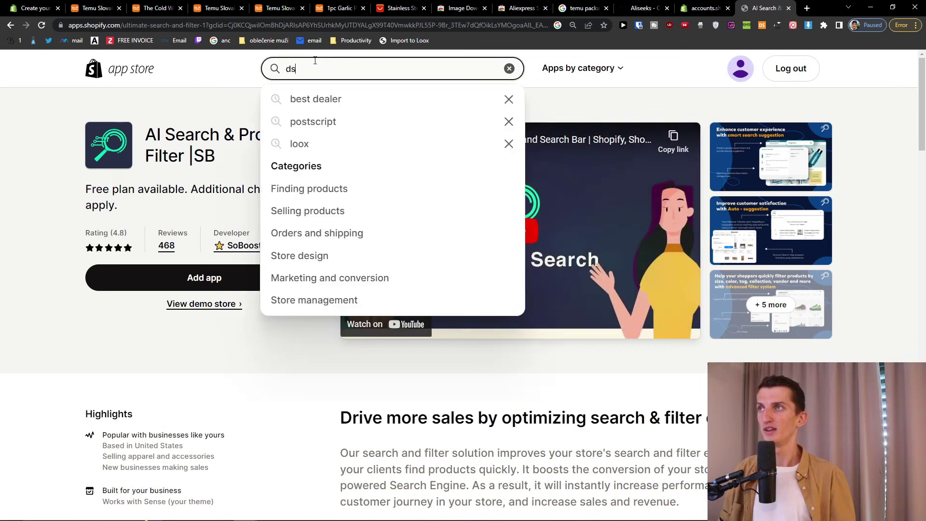
left_click(303, 99)
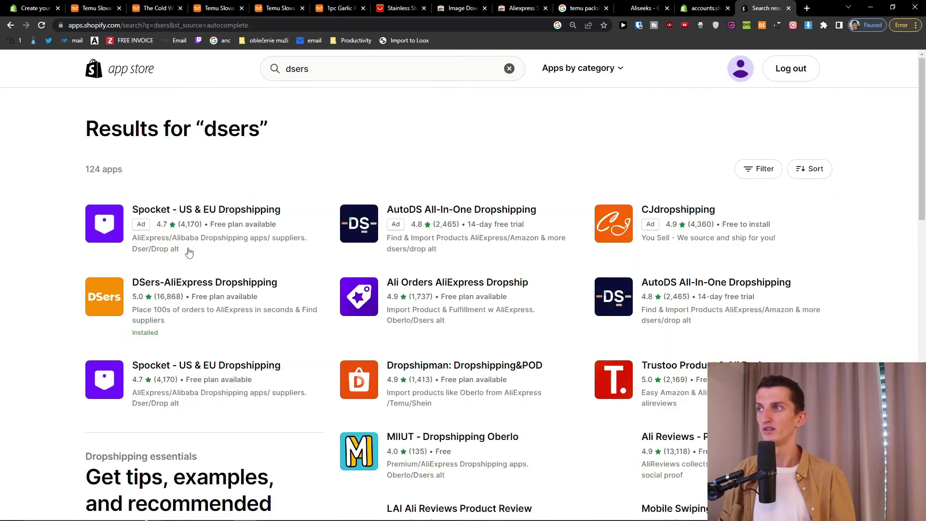
left_click(175, 282)
left_click(202, 278)
Enter the store's Shopify admin and launch DSers-AliExpress Dropshipping from its installed apps
left_click(438, 294)
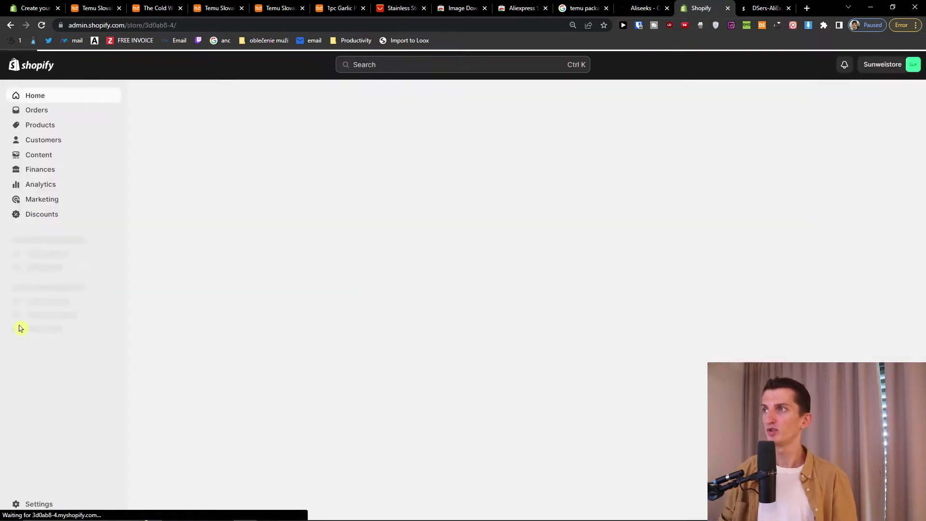
left_click(51, 291)
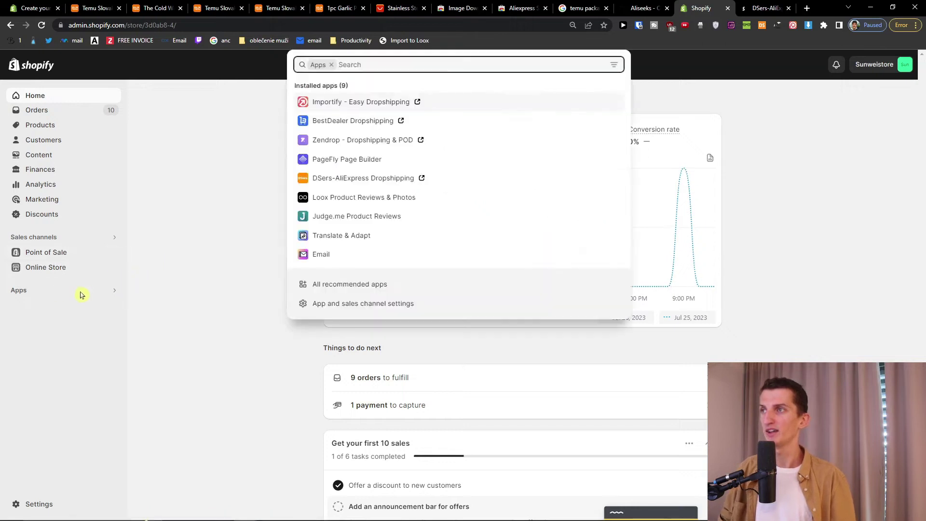
left_click(372, 178)
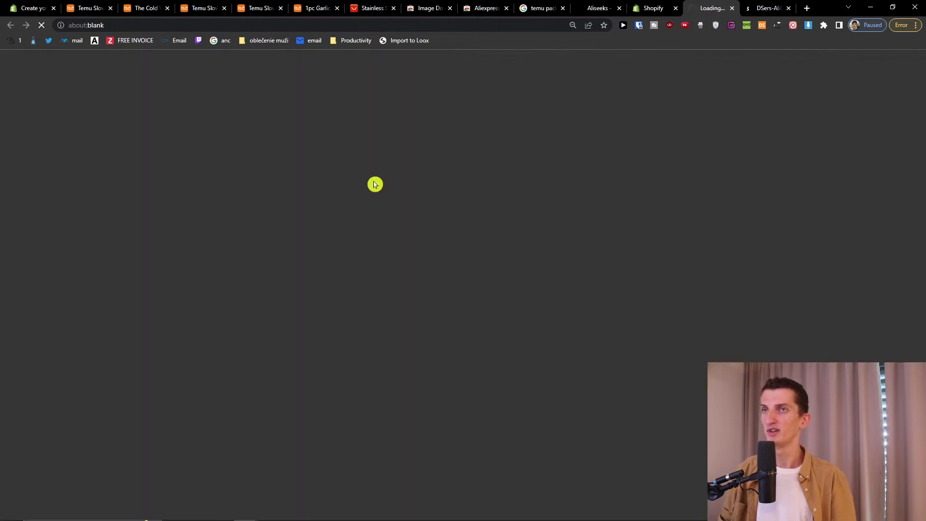
left_click(670, 4)
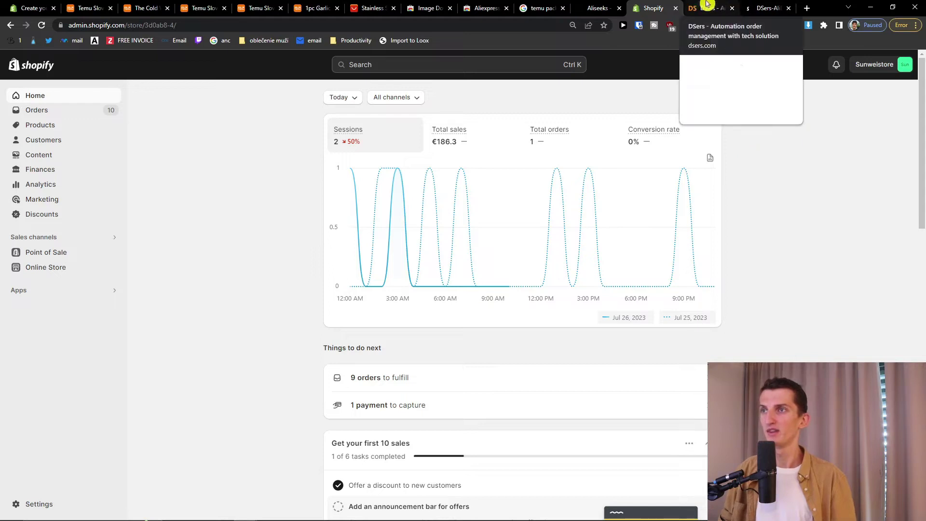
left_click(707, 3)
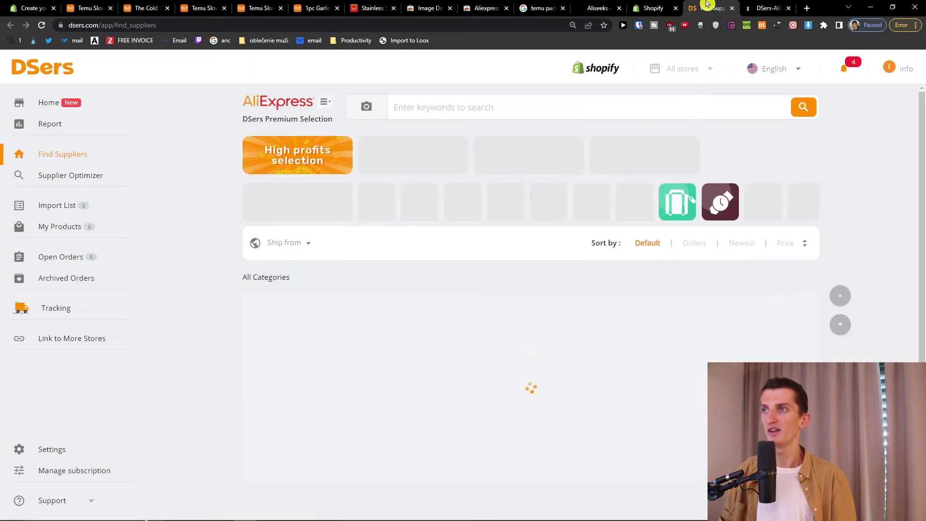
Return to the Aliseeks results and open the third listing, Stainless Steel Manual Garlic Press, in a separate tab
left_click(598, 8)
left_click(555, 8)
left_click(604, 8)
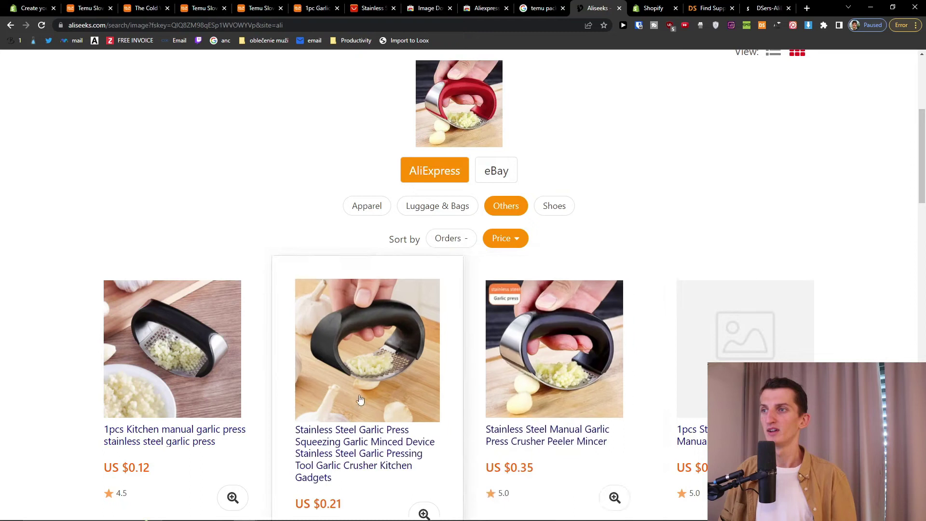
scroll(449, 310, "up", 1)
scroll(448, 310, "down", 1)
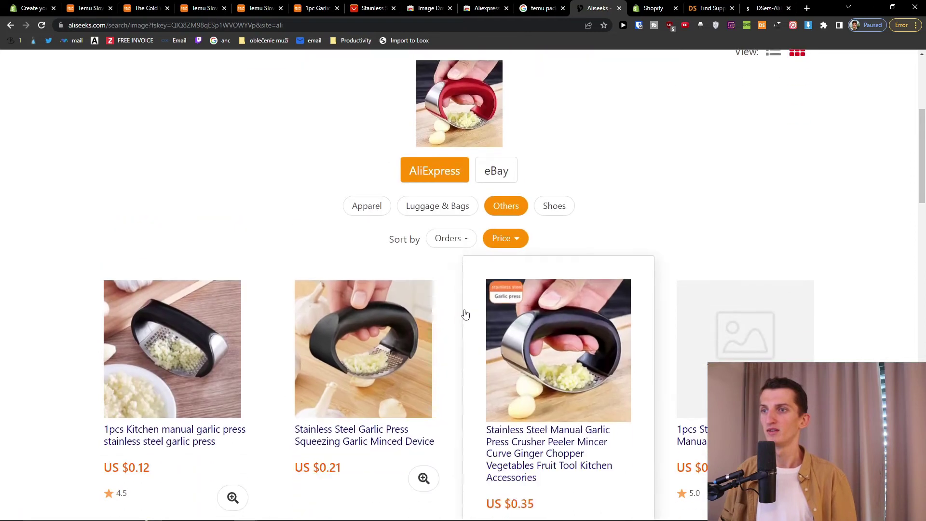
left_click(558, 357)
Check the newly opened AliExpress manual garlic press listing and return to the Aliseeks results
left_click(456, 8)
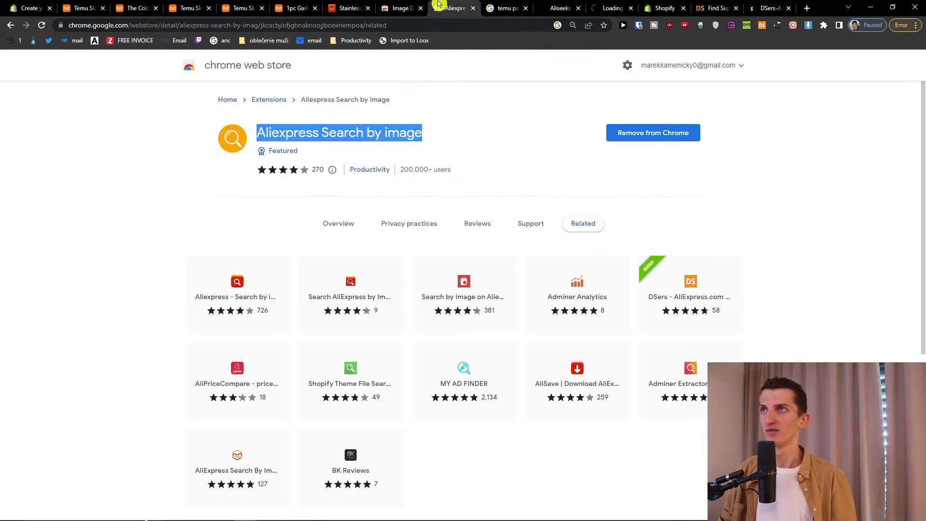
left_click(612, 8)
left_click(705, 5)
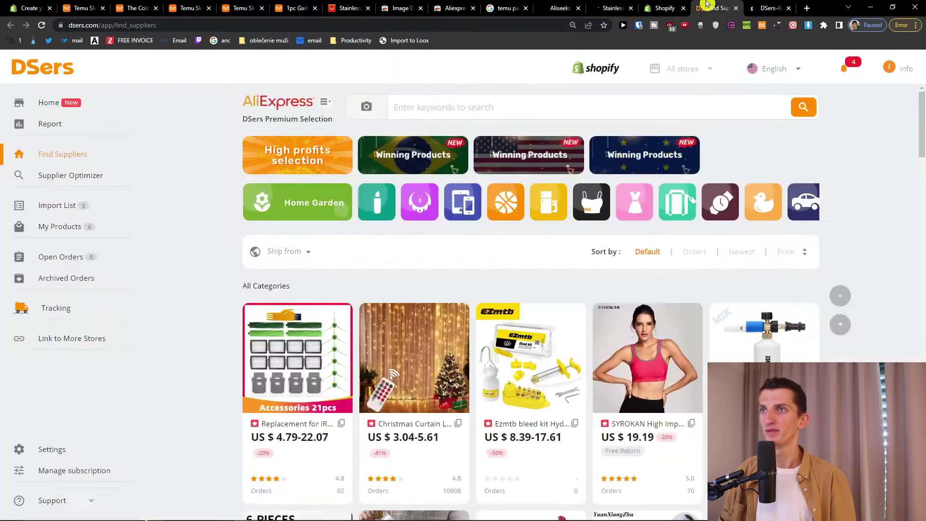
left_click(764, 6)
left_click(681, 5)
left_click(610, 6)
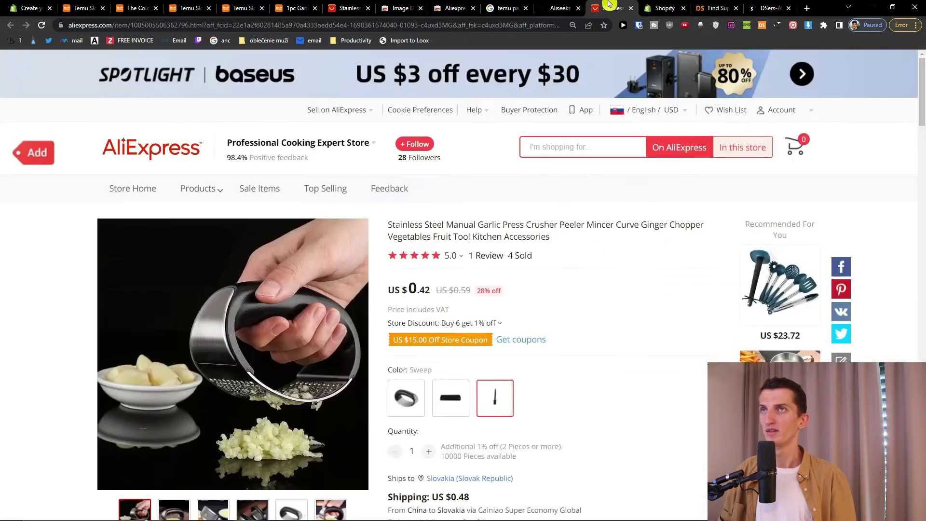
left_click(573, 6)
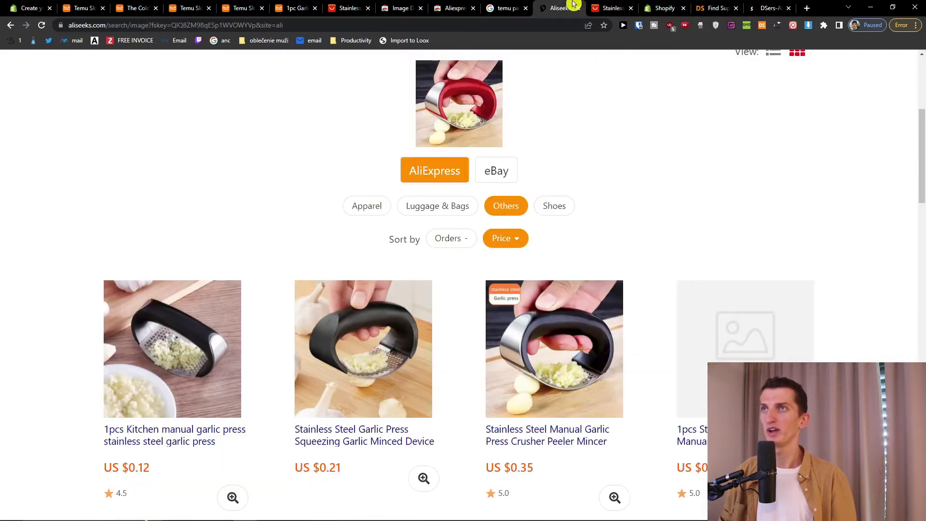
Move the Echo Living Store garlic press tab beside the Shopify tab and add that product to DSers
left_click(501, 6)
left_click_drag(344, 6, 614, 4)
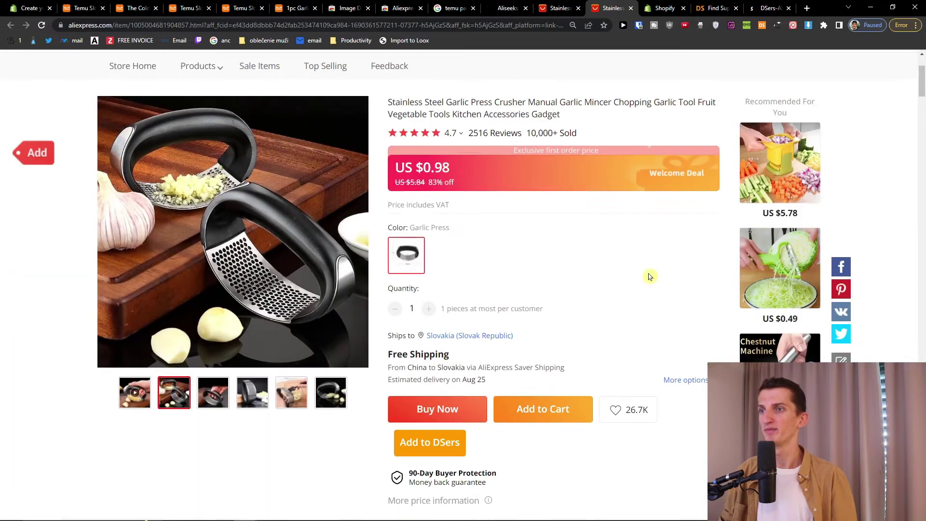
left_click(424, 448)
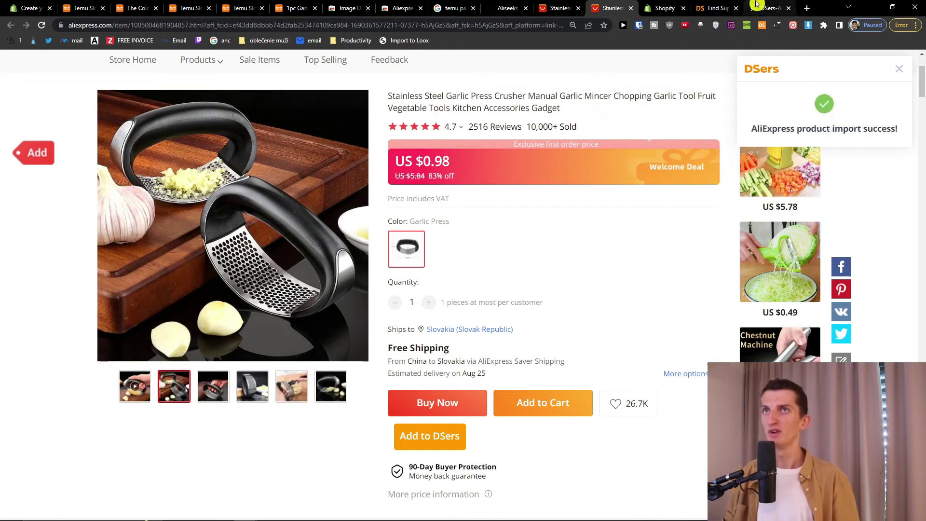
left_click_drag(750, 131, 901, 129)
Open the imported garlic press for editing from the DSers import list and select its full title for copying
left_click(760, 7)
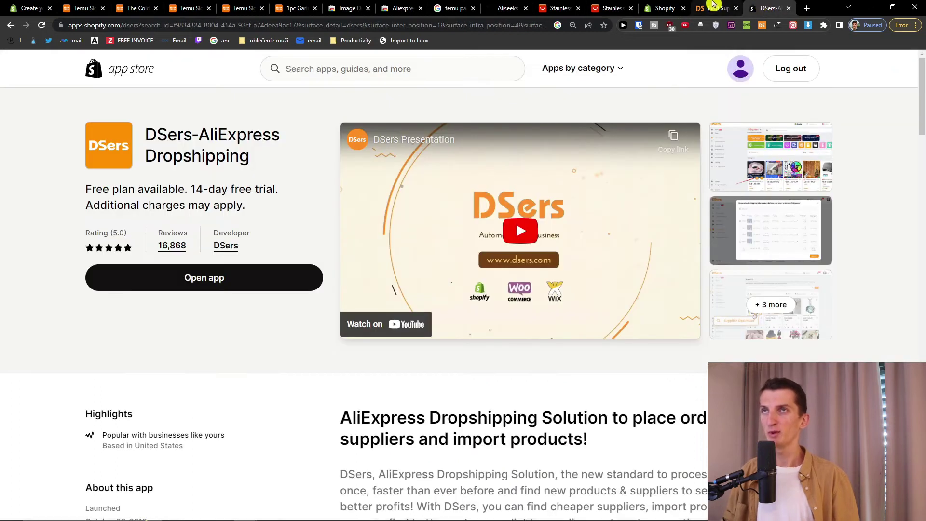
left_click(714, 5)
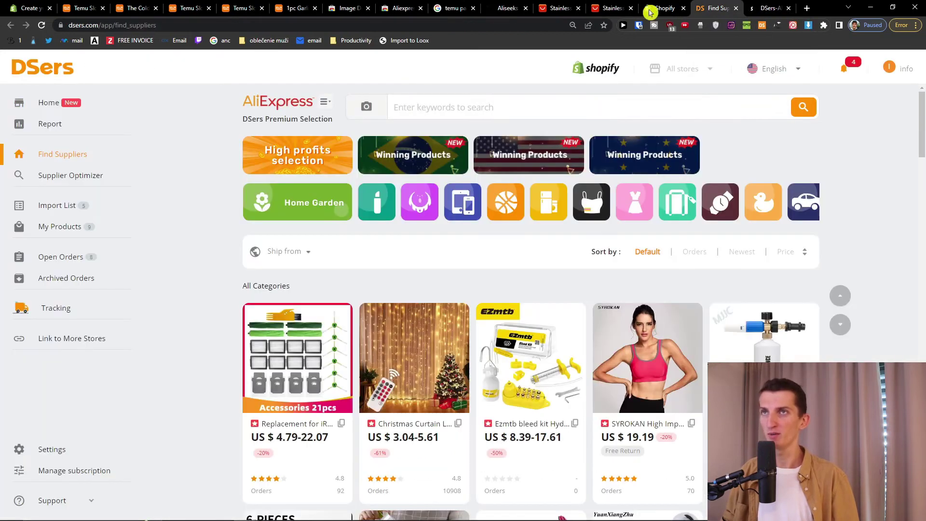
left_click(53, 206)
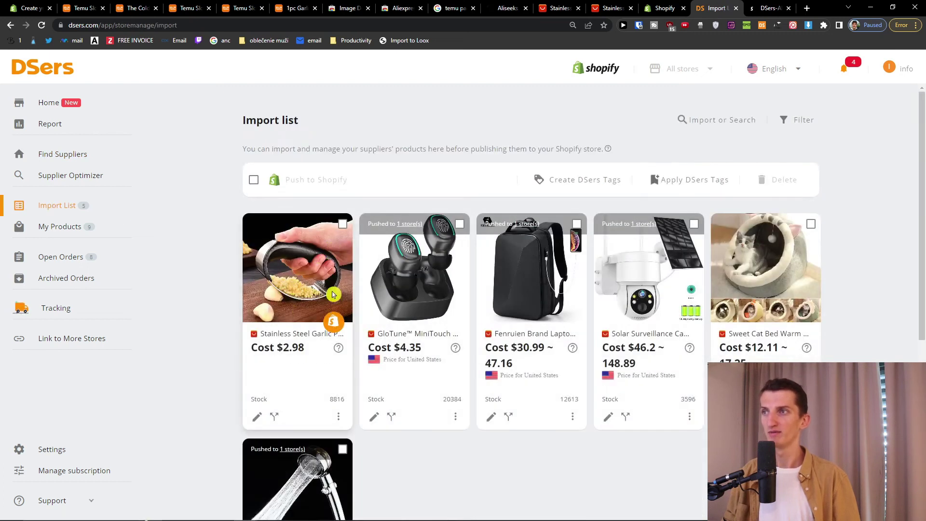
left_click(257, 417)
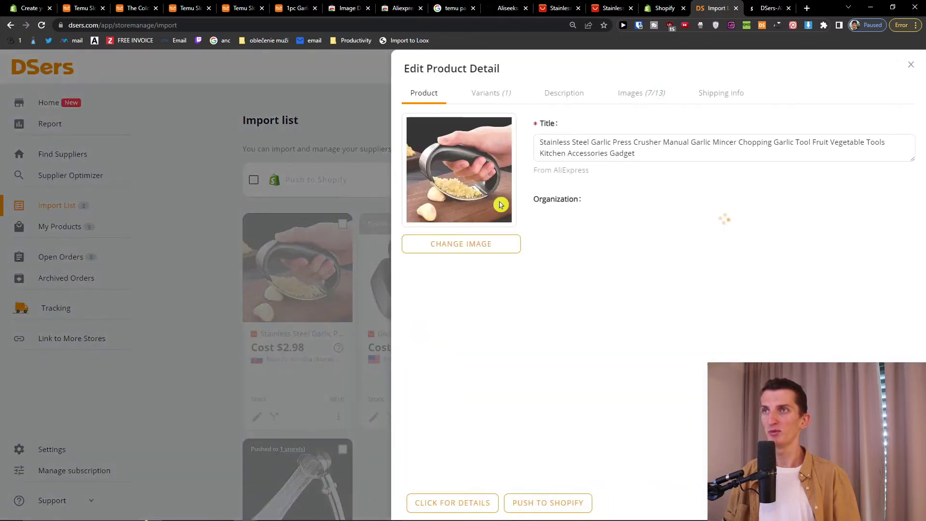
triple_click(635, 150)
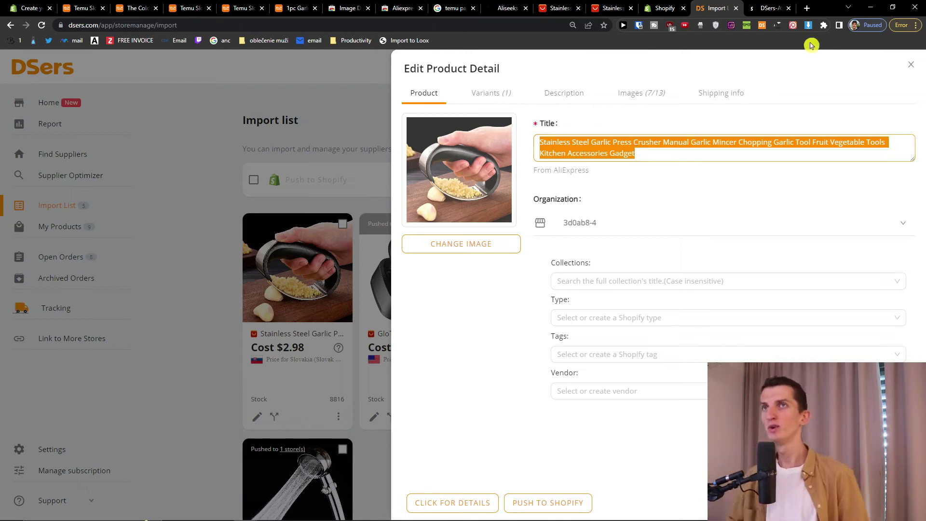
In a new ChatGPT chat, send "Write me a great short product title from this text" followed by the copied AliExpress title in quotes
left_click(807, 10)
type("chat.openai.com")
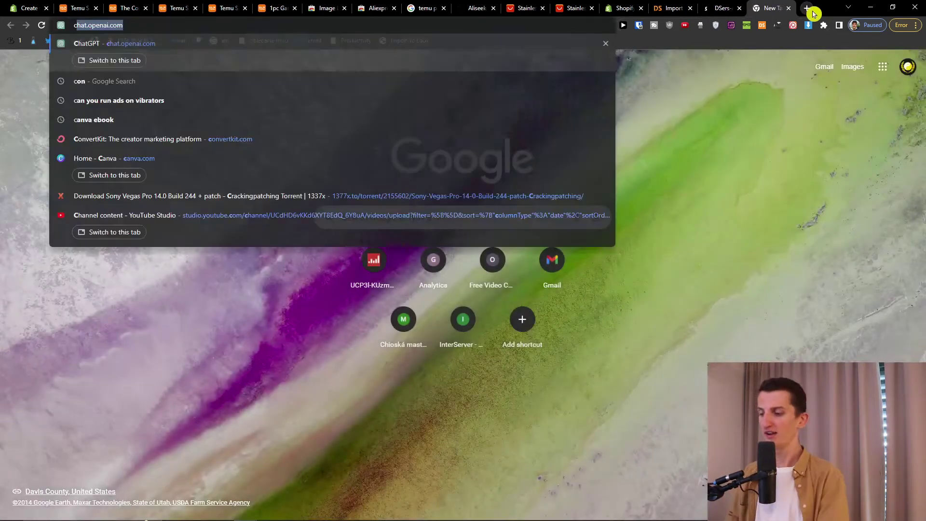
key("Return")
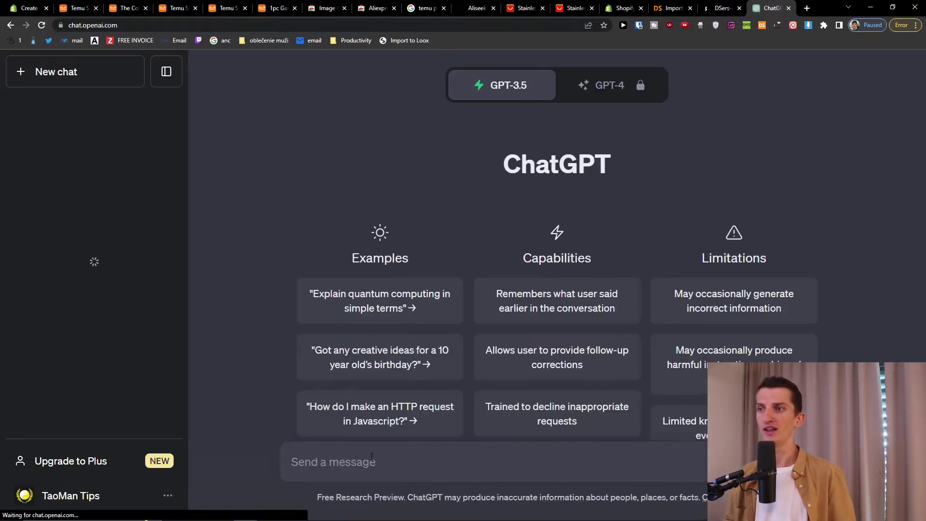
type("Write me a great short product title from this te")
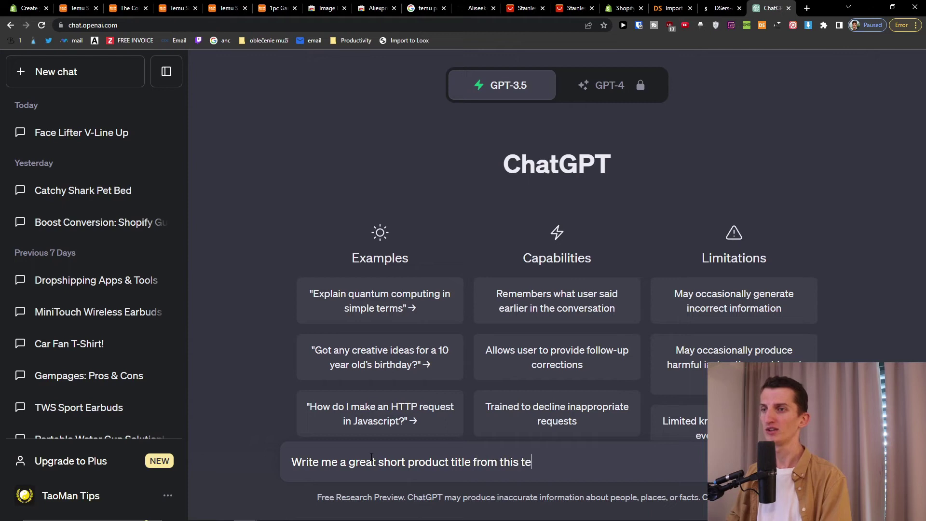
type("xt")
key("ctrl+v")
key("Return")
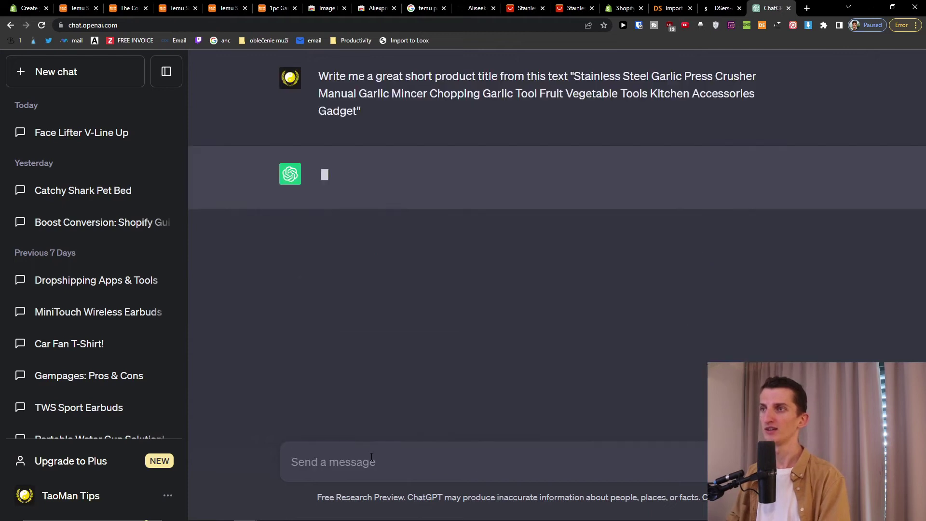
Replace the garlic press title in DSers with ChatGPT's "Effortless Elegance: Stainless Steel Garlic Press - Your Ultimate Kitchen Gadget!"
left_click_drag(321, 174, 733, 172)
key("ctrl+c")
left_click(636, 8)
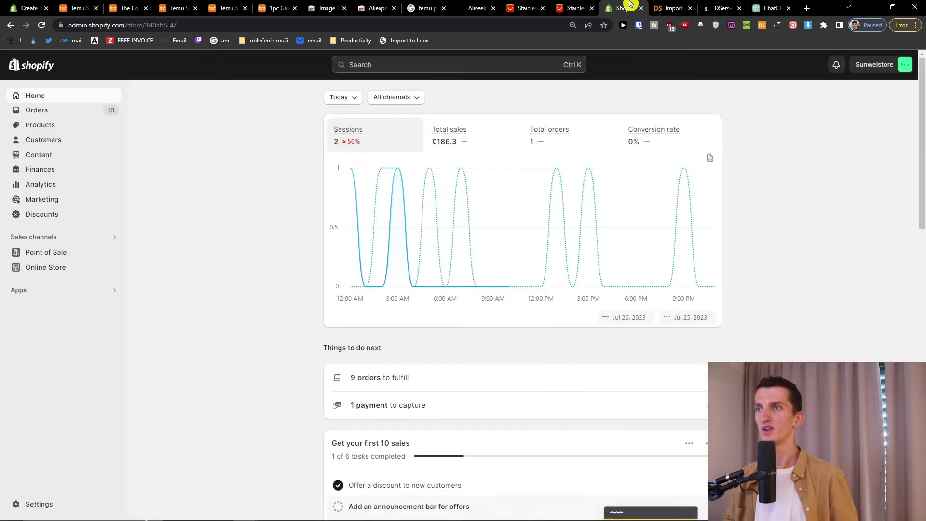
left_click(667, 8)
key("ctrl+v")
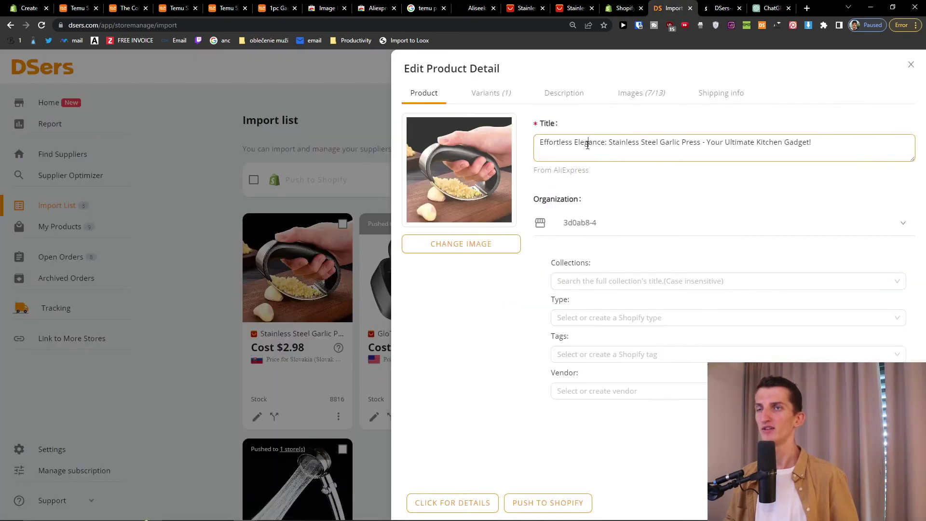
left_click(549, 154)
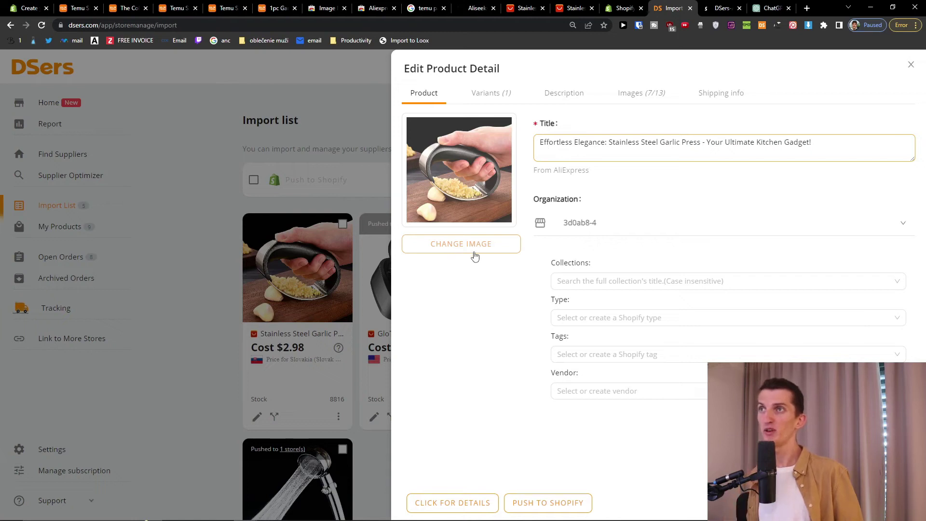
Set the garlic press variant's price value to 9.99 and its compare price value to 15
left_click(484, 94)
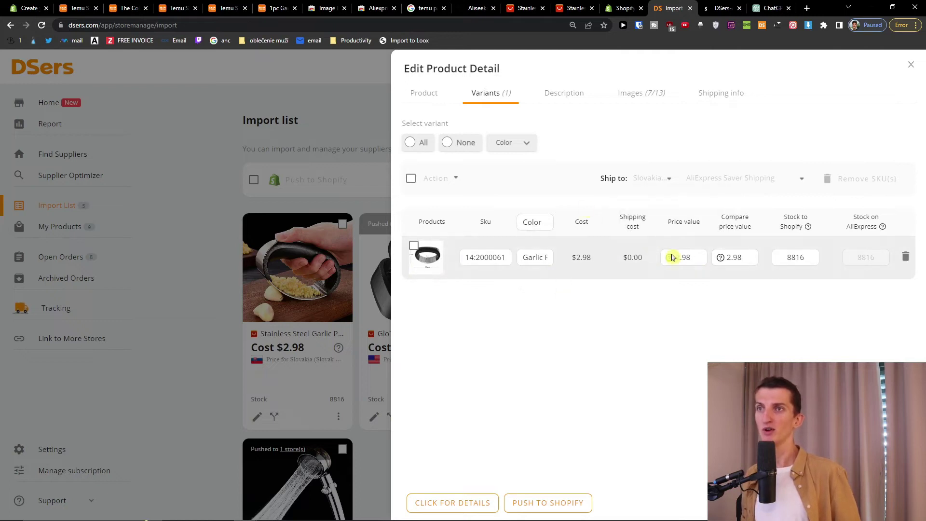
double_click(738, 258)
double_click(684, 257)
type("9")
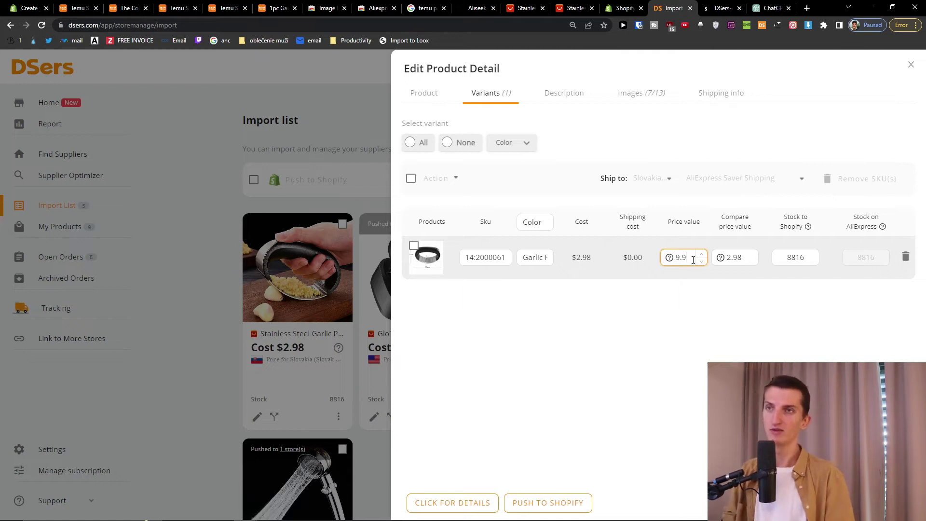
type(".99")
double_click(725, 262)
type("15")
left_click(728, 298)
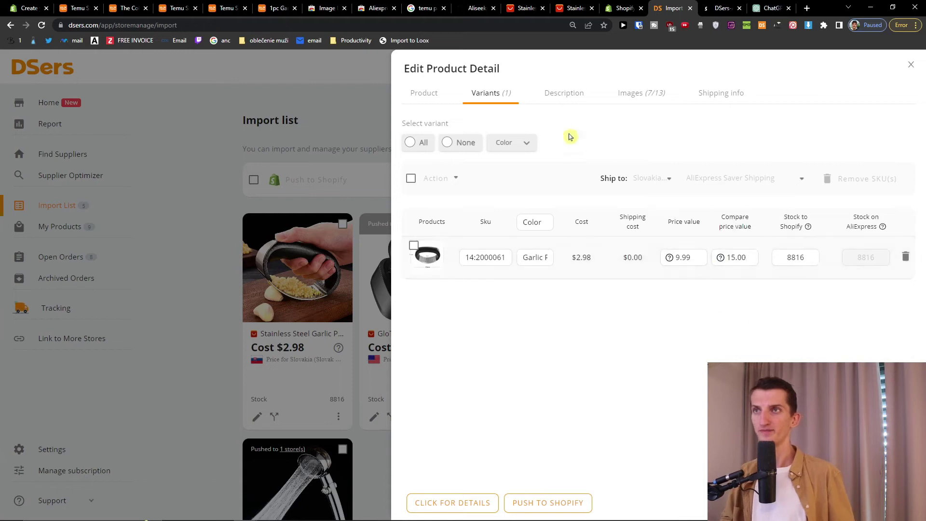
Review the specifications and overview in the garlic press's product description
left_click(569, 97)
left_click(508, 93)
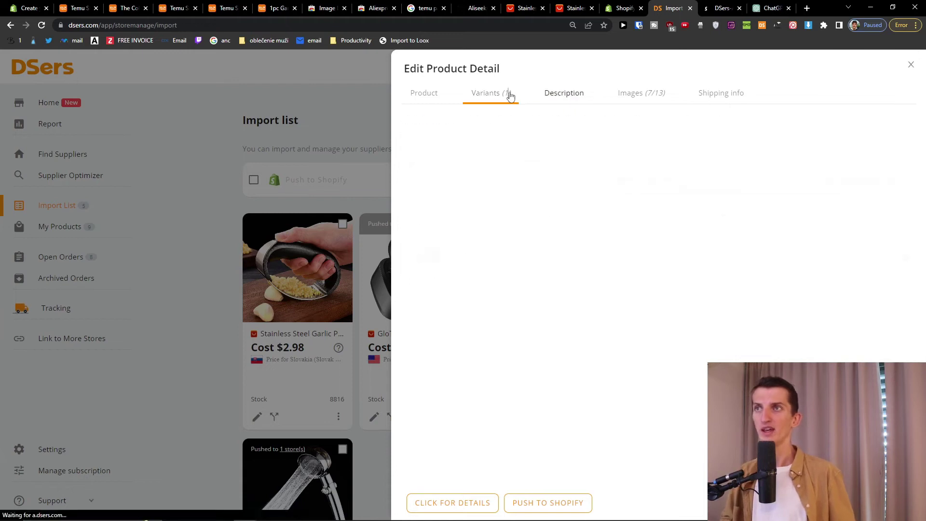
left_click(576, 95)
scroll(574, 248, "down", 5)
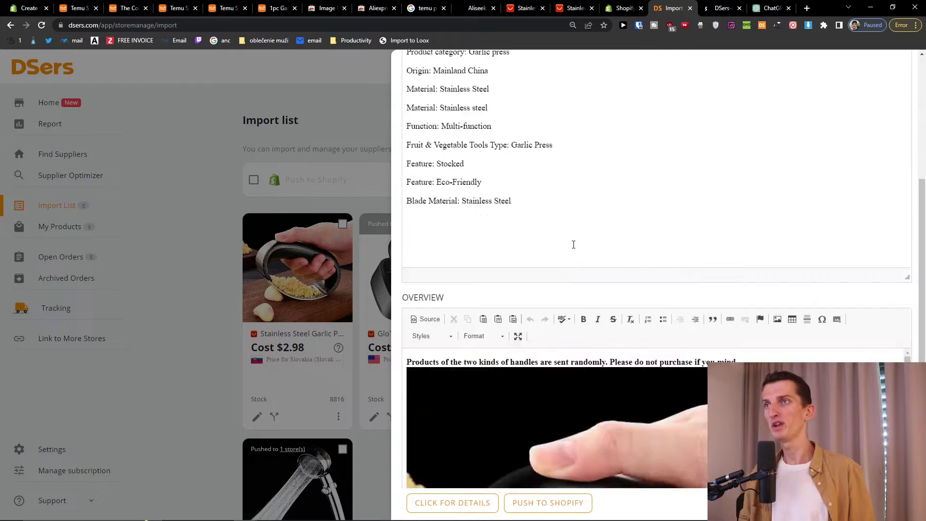
scroll(574, 245, "down", 10)
scroll(553, 248, "down", 5)
scroll(549, 244, "up", 15)
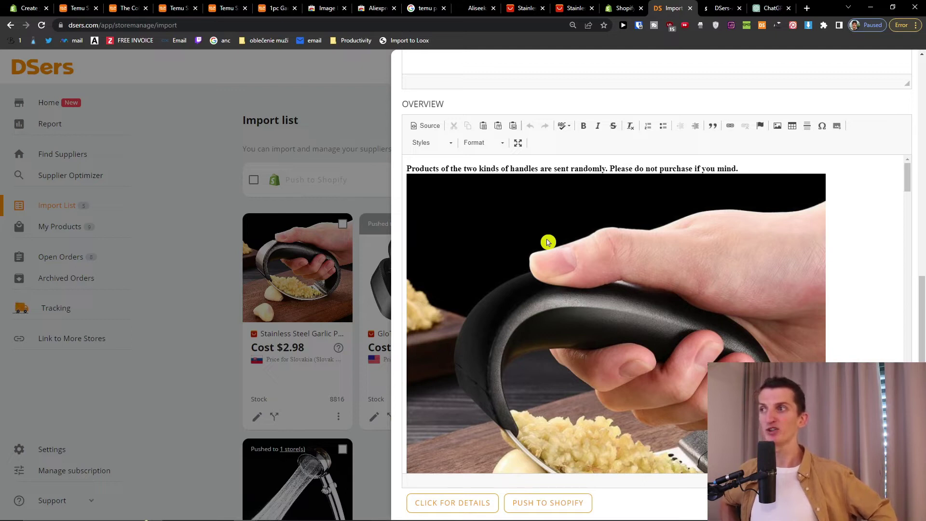
scroll(547, 242, "up", 8)
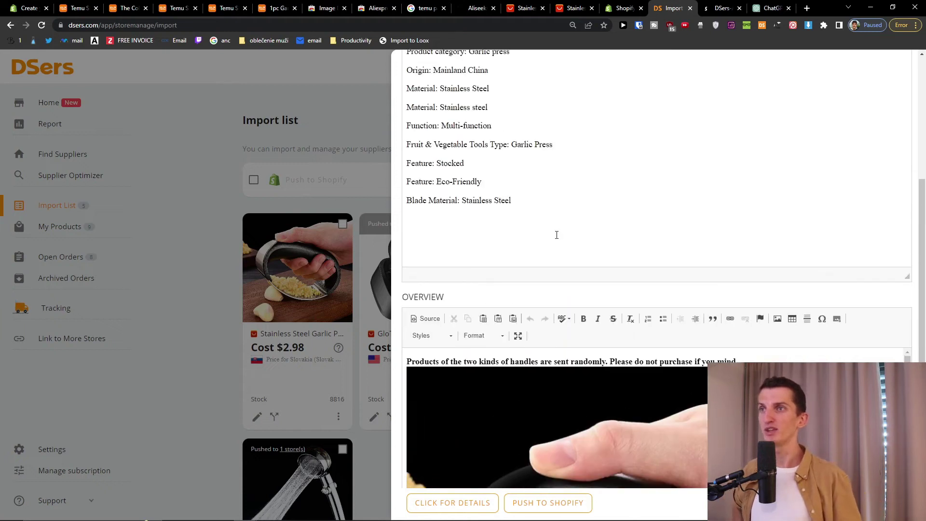
scroll(554, 234, "down", 1)
left_click(529, 336)
key("ctrl+a")
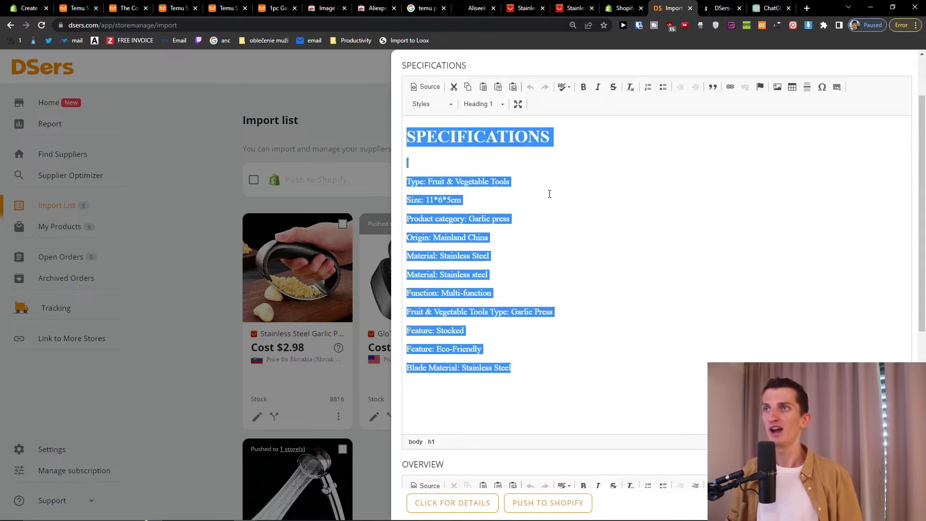
key("ctrl+v")
key("ctrl+a")
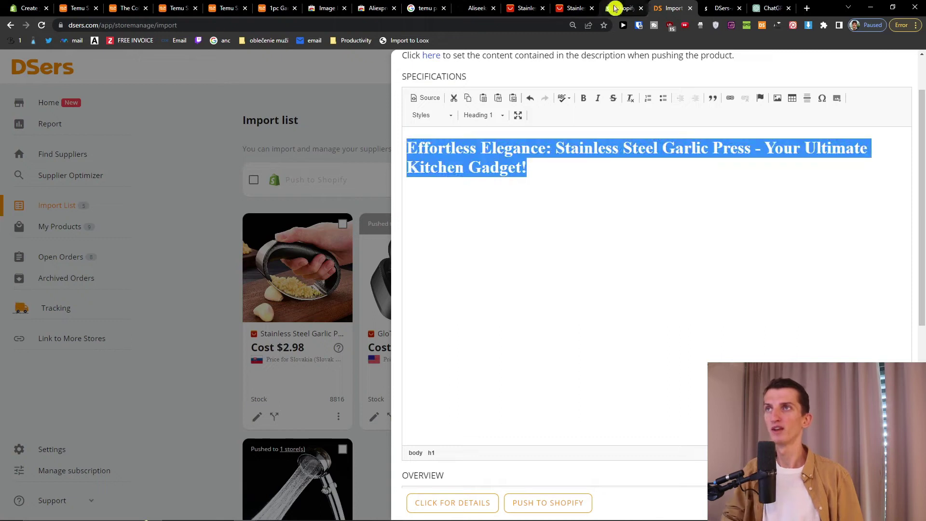
key("BackSpace")
left_click(530, 98)
left_click(530, 97)
Delete the SPECIFICATIONS heading from the description and select the remaining specification lines for copying
left_click(593, 159)
left_click_drag(593, 159, 343, 129)
key("BackSpace")
left_click_drag(585, 378, 297, 150)
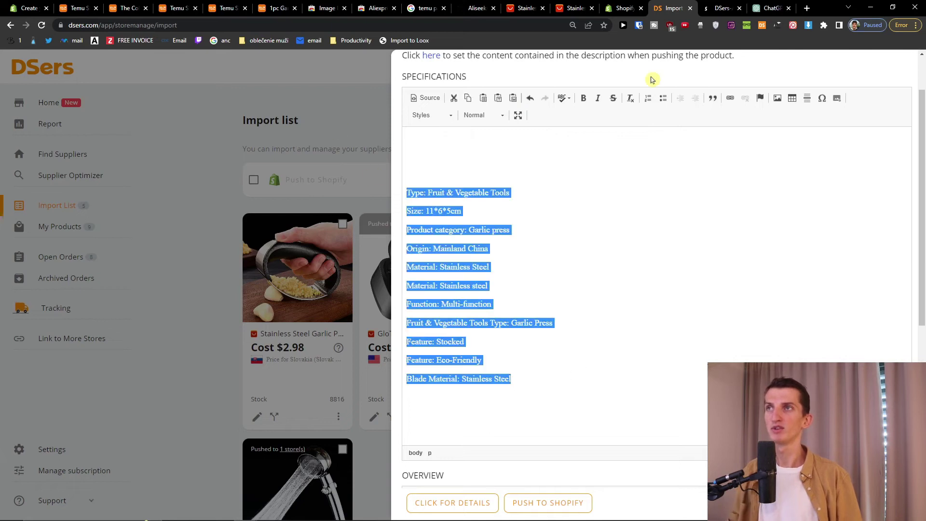
In the ChatGPT chat, send "Write me a product description about this product with these specifications" plus the quoted specifications, and read the reply
left_click(770, 8)
left_click(351, 462)
type("Write me a product description about this prod")
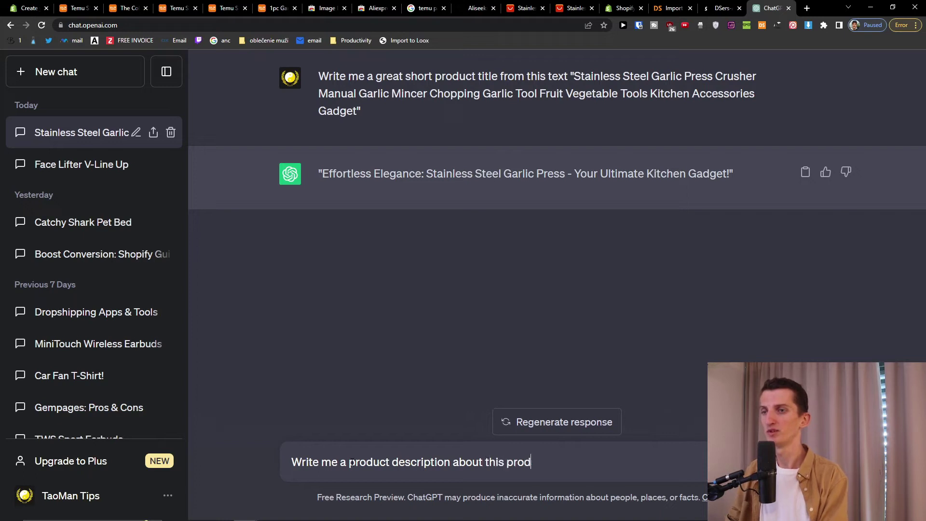
type("h these specifications")
key("ctrl+v")
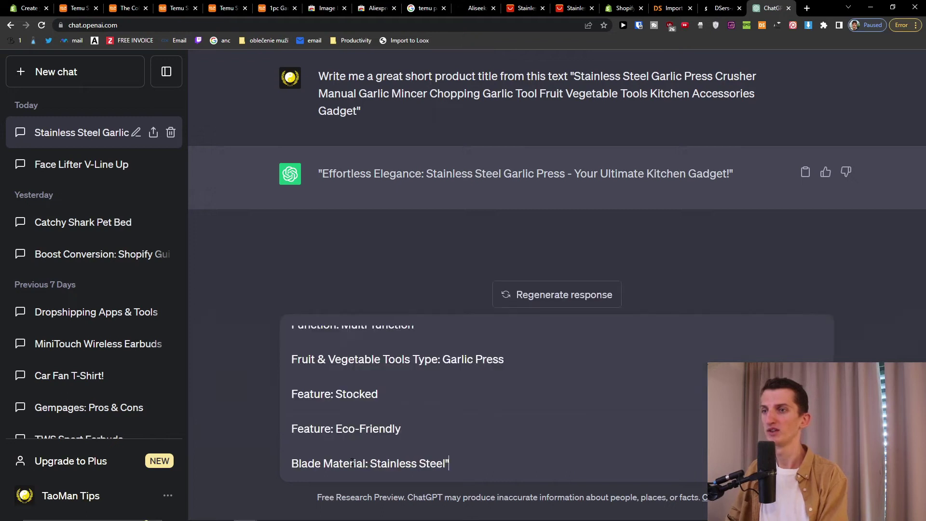
key("Return")
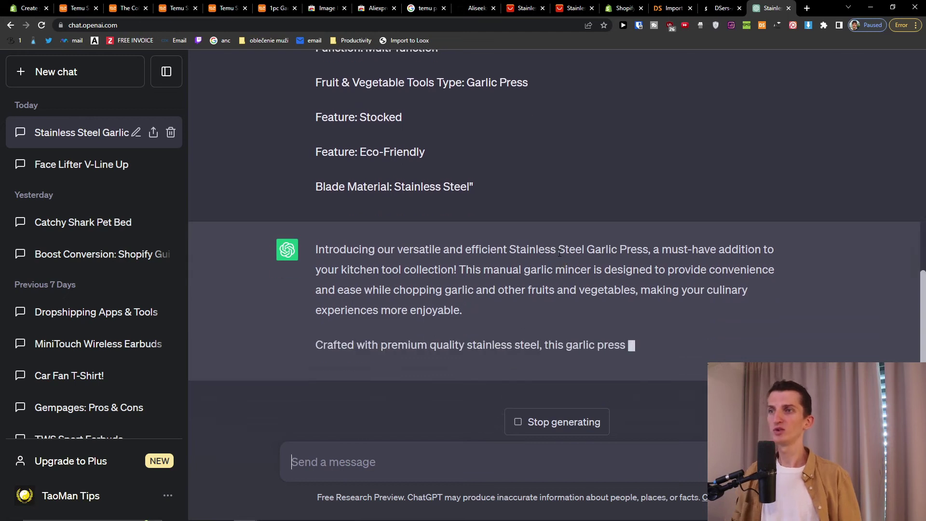
scroll(513, 308, "up", 8)
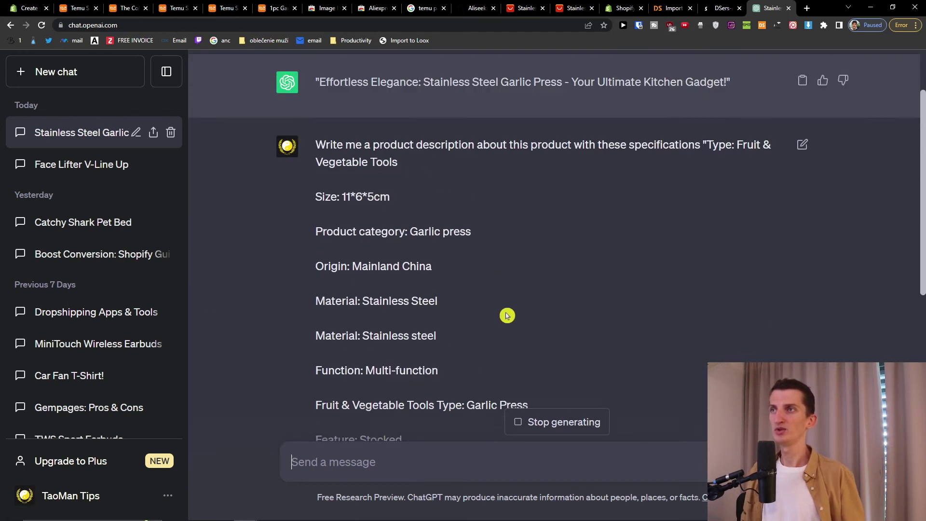
scroll(508, 313, "up", 2)
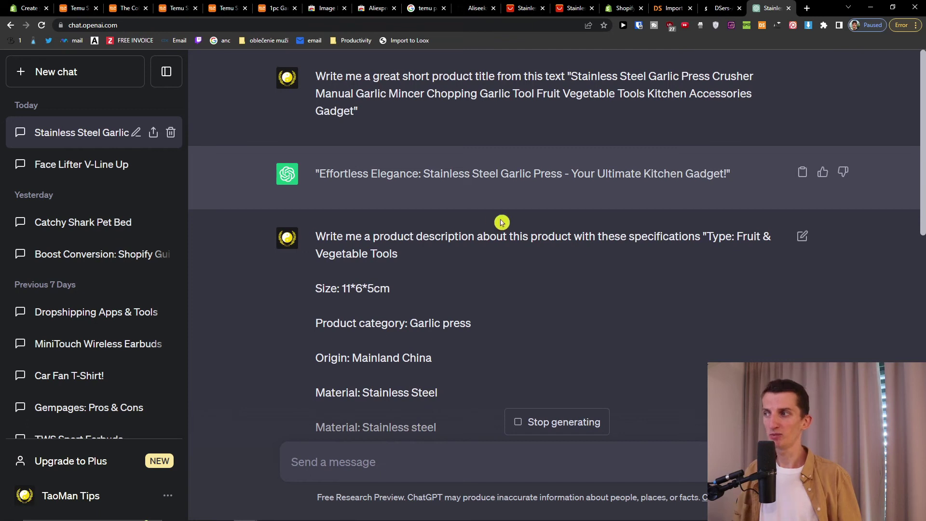
scroll(502, 222, "down", 10)
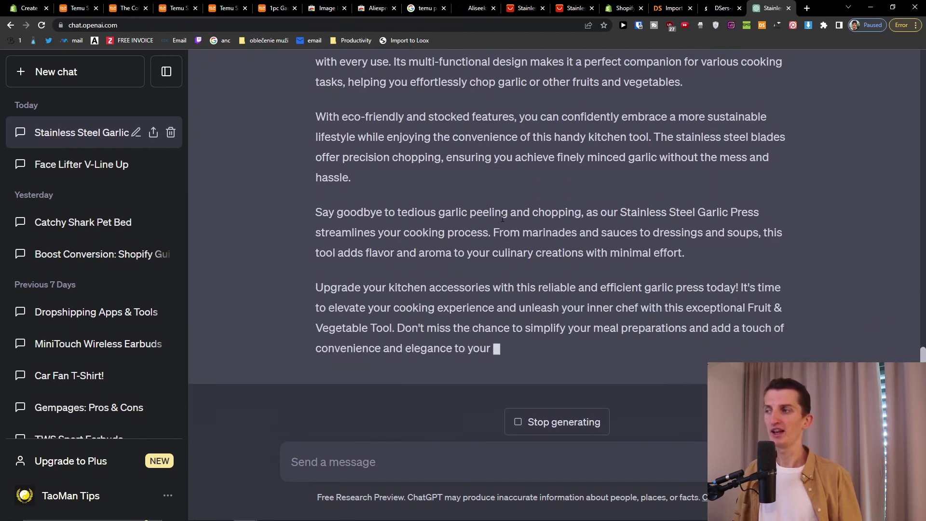
scroll(504, 220, "up", 1)
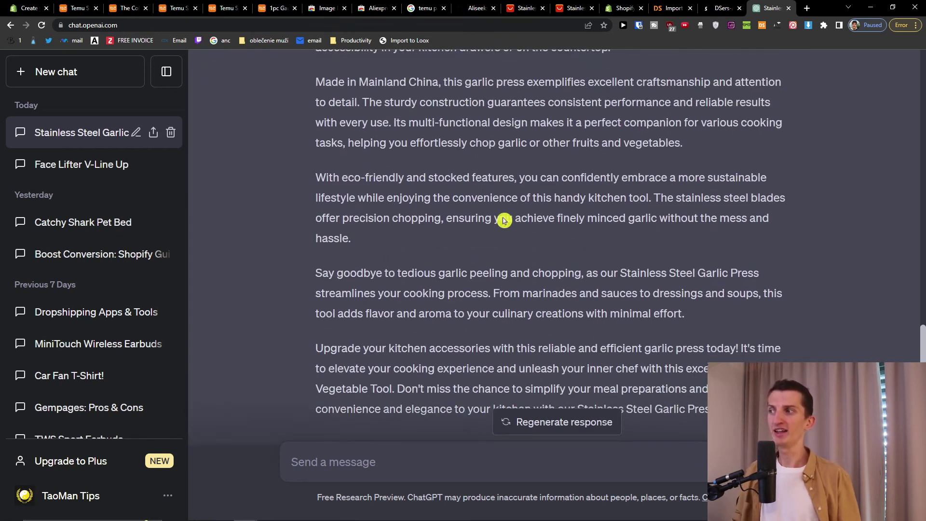
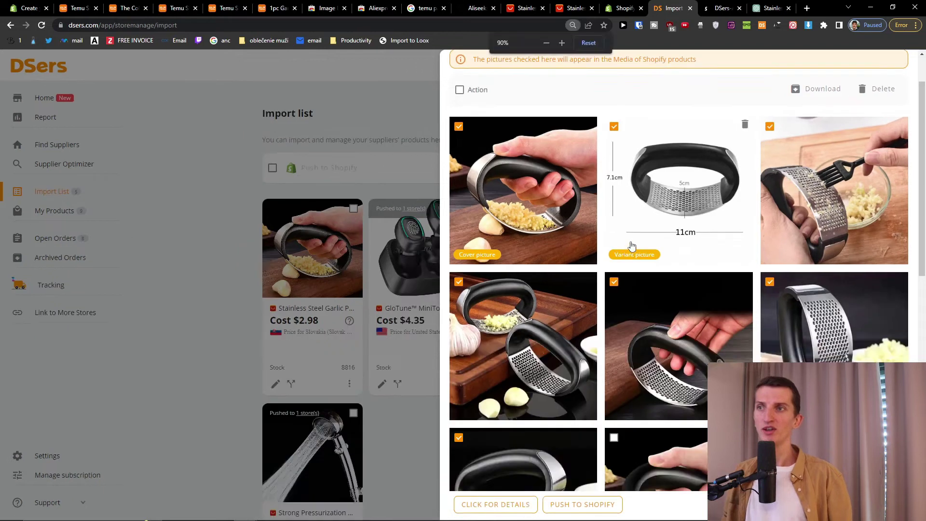
In the DSers product images, leave only the cover picture checked for the Shopify media
scroll(713, 293, "down", 6)
scroll(712, 294, "up", 10)
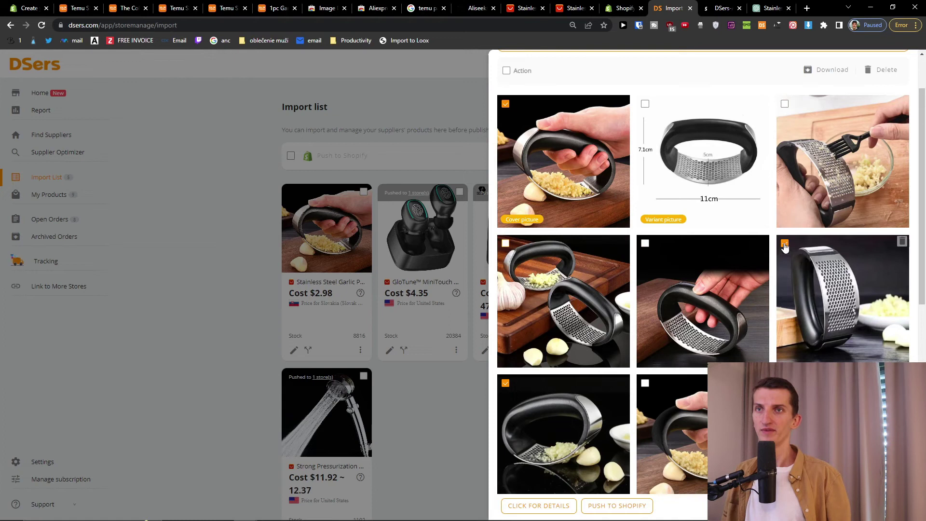
scroll(791, 87, "up", 2)
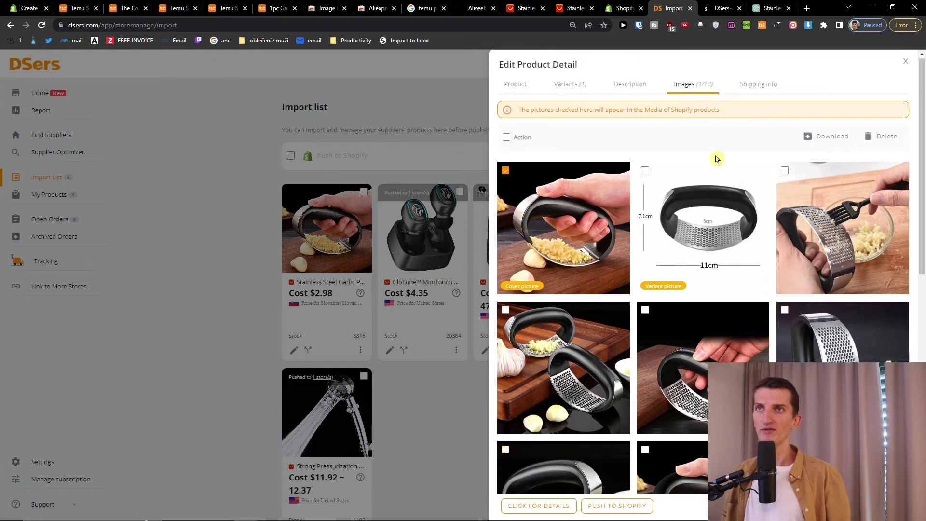
Look up the garlic press's shipping options to the United States and examine each carrier's cost and estimated delivery time
left_click(749, 85)
left_click(692, 88)
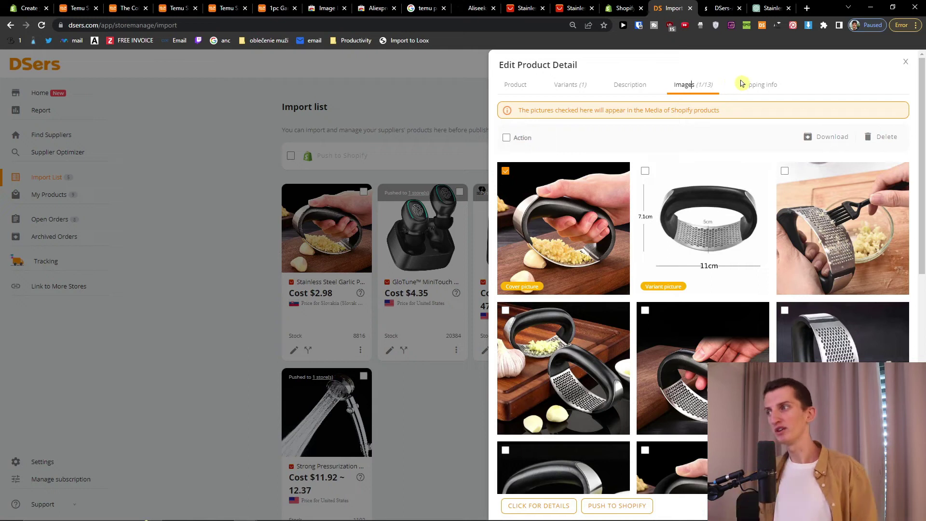
left_click(748, 89)
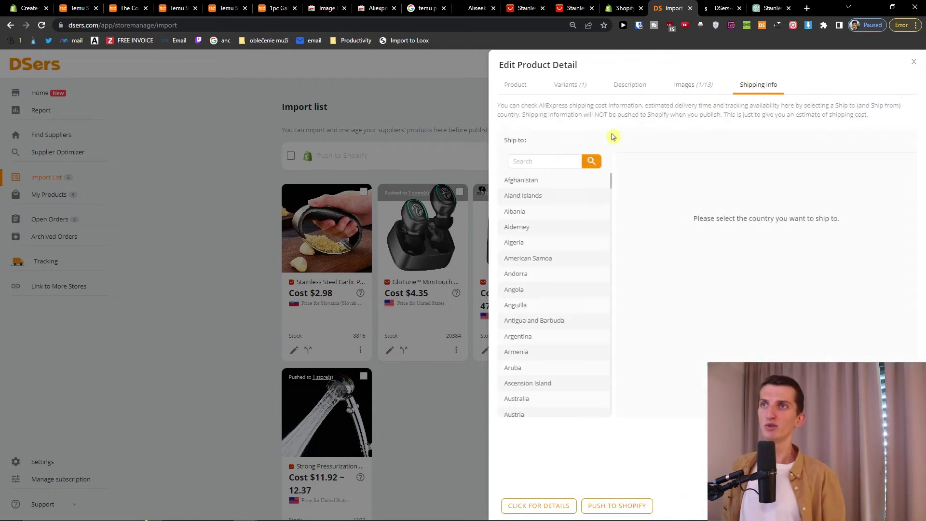
left_click(569, 168)
type("unite")
scroll(565, 193, "down", 8)
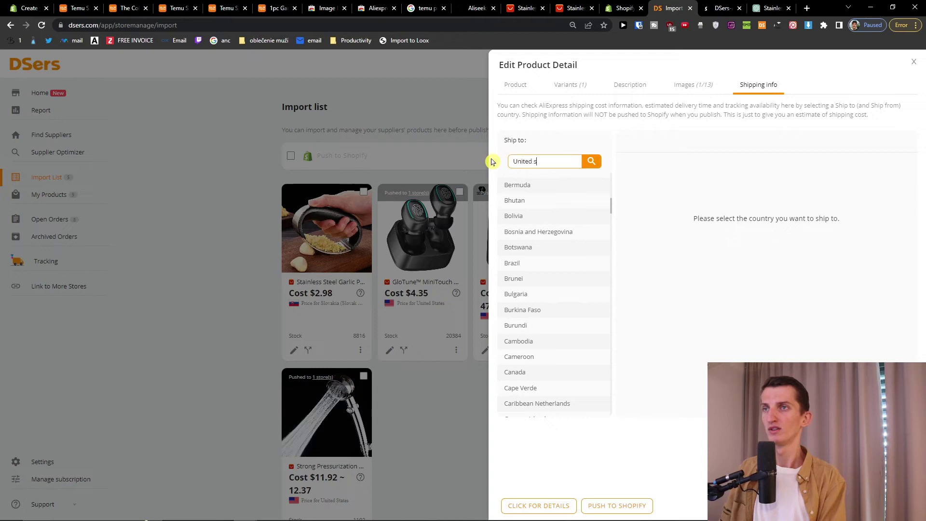
left_click(591, 161)
left_click(577, 183)
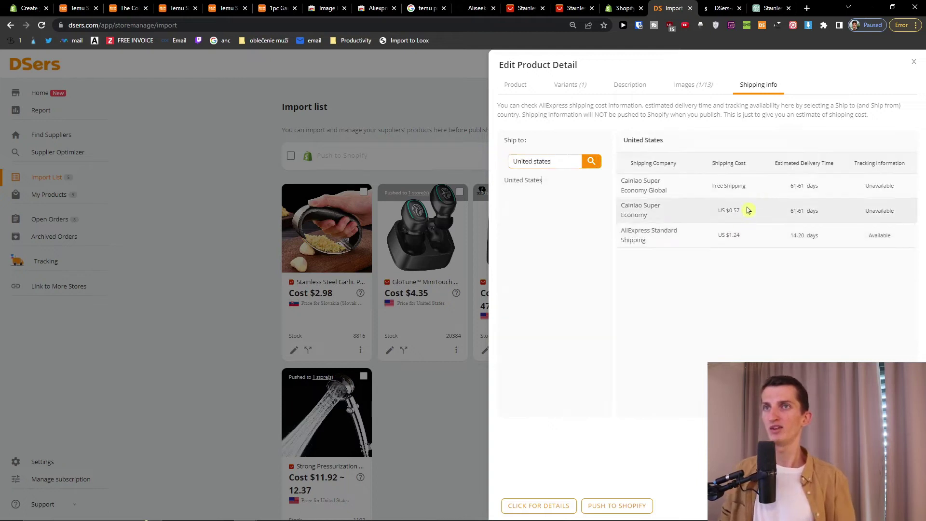
left_click_drag(627, 181, 674, 211)
left_click(643, 183)
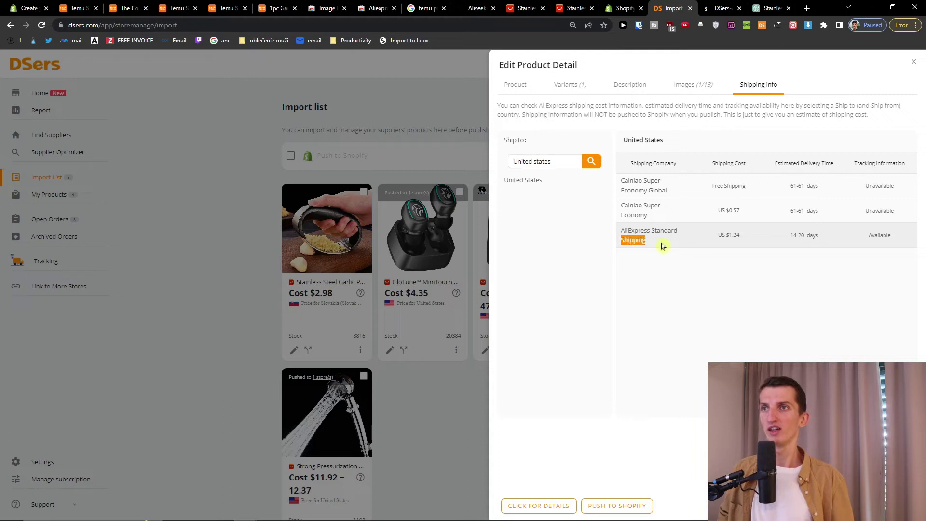
triple_click(803, 235)
left_click(824, 237)
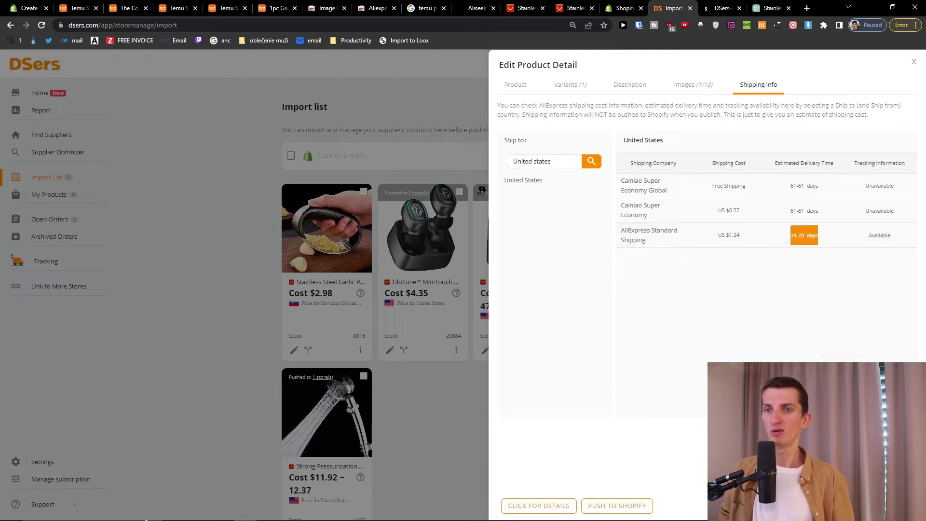
Close the product editor and push the garlic press from the import list to the Shopify store
key("Escape")
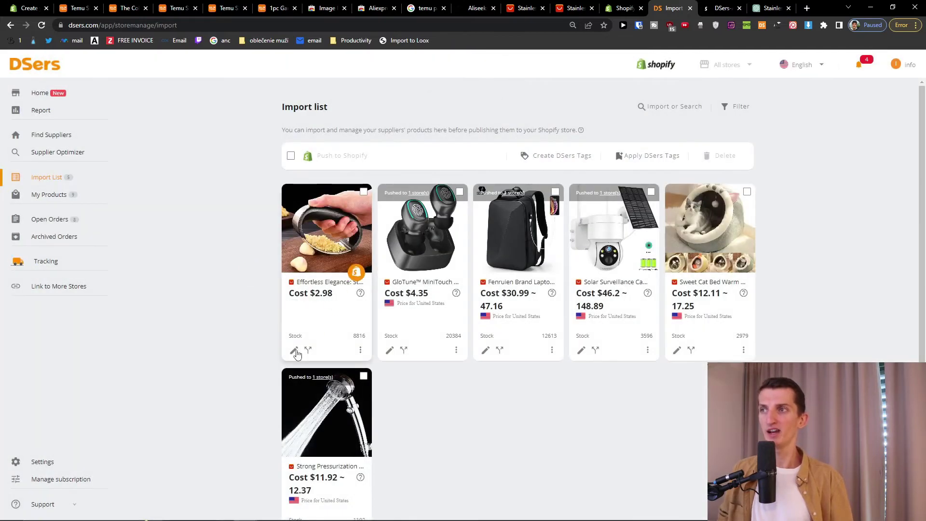
left_click(356, 272)
left_click(340, 215)
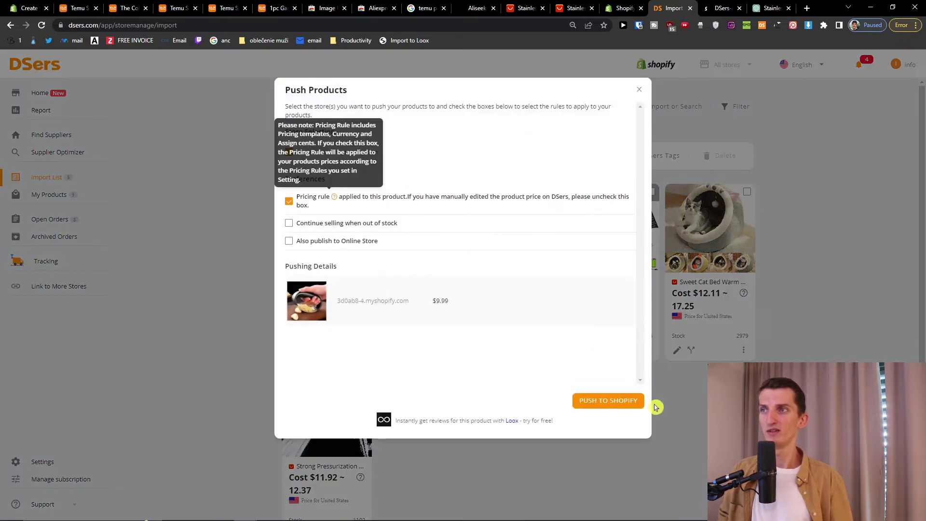
left_click(601, 404)
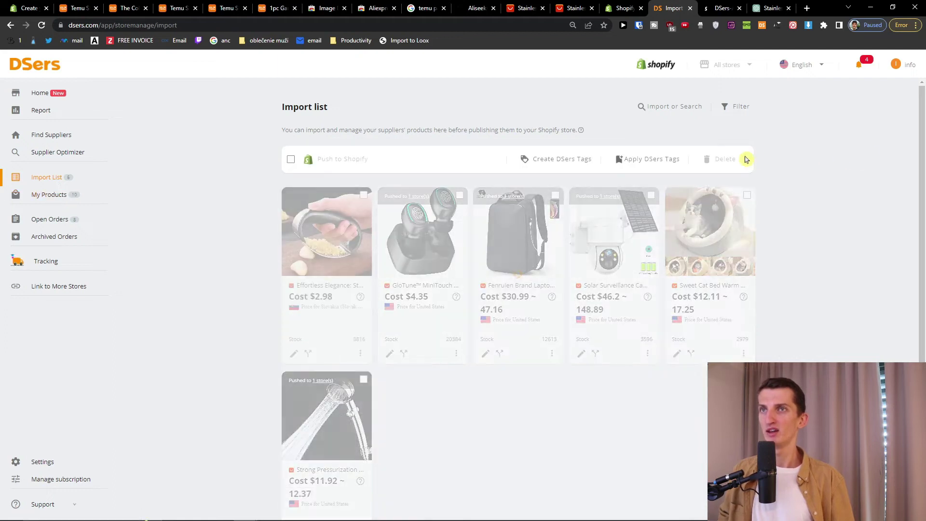
Open the pushed garlic press in Shopify from the DSers product list and preview its storefront page
left_click(61, 195)
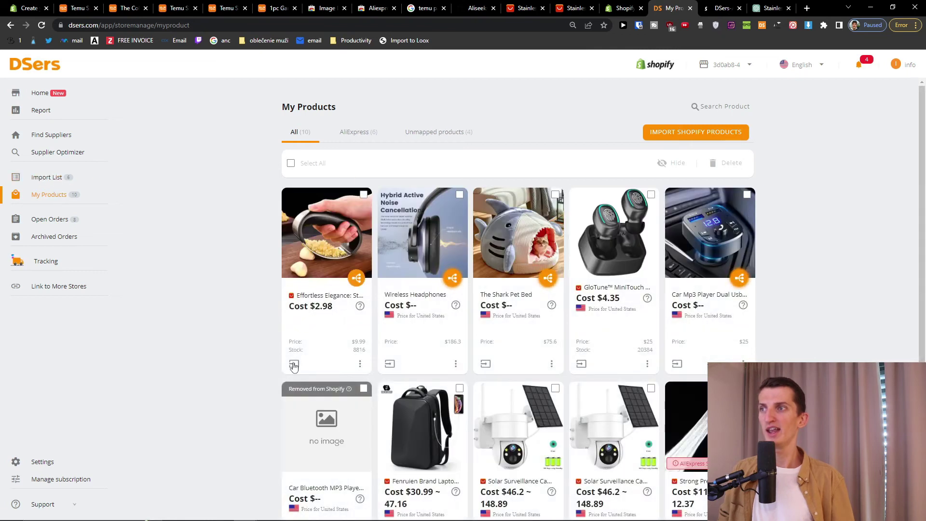
left_click(294, 364)
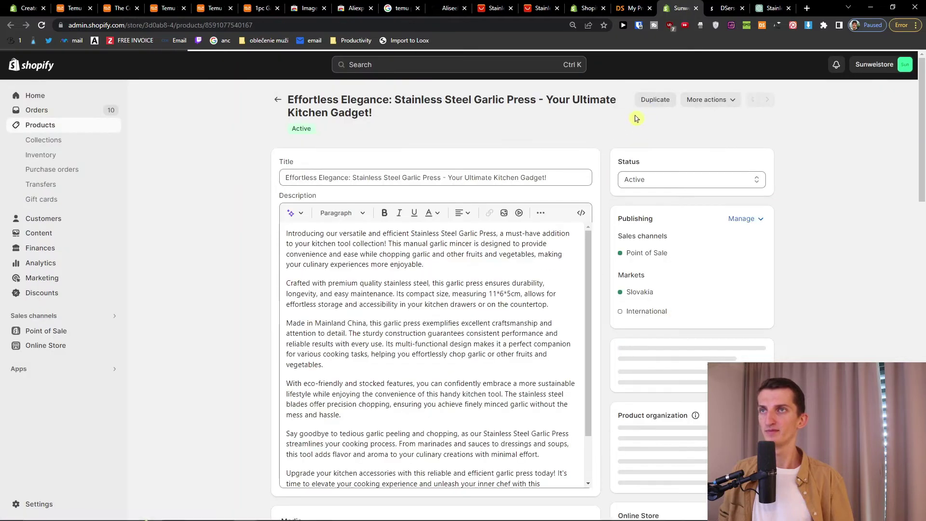
left_click(710, 99)
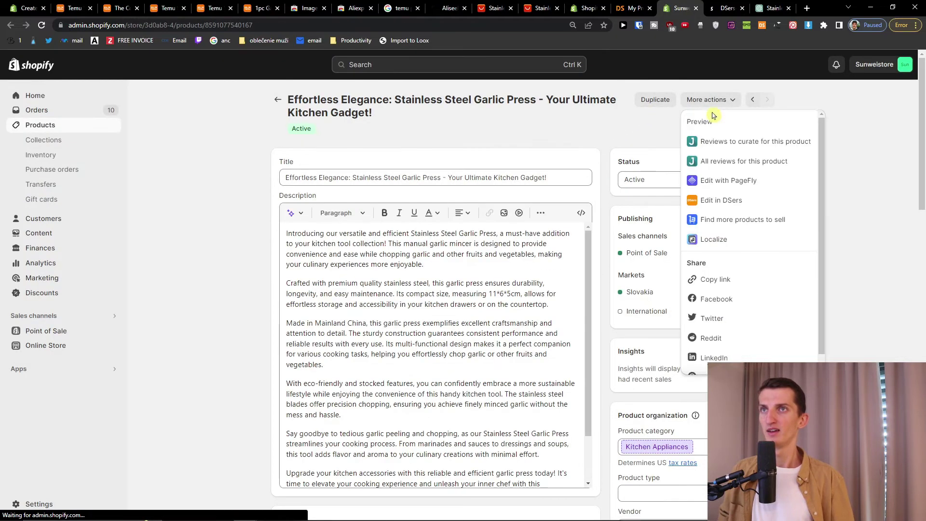
left_click(709, 99)
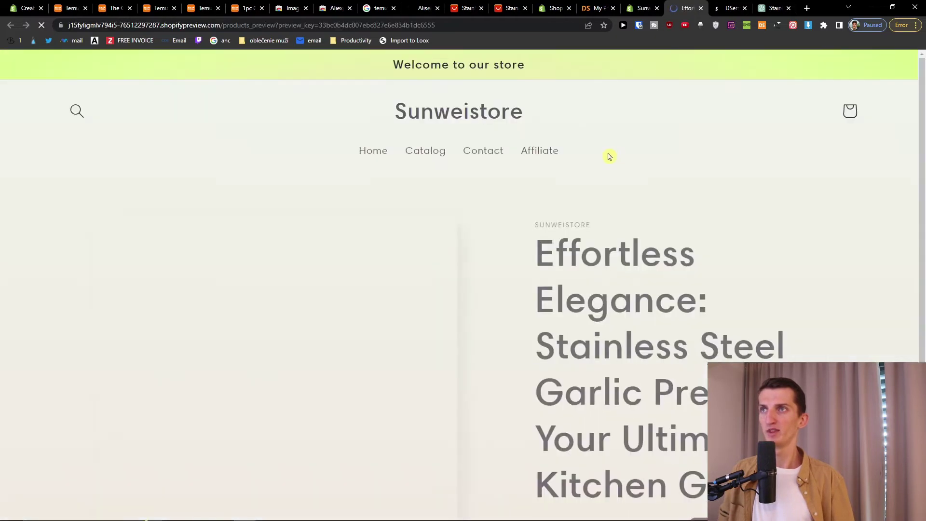
Examine the garlic press's storefront preview, including its image, title, price and description
scroll(578, 193, "down", 2)
scroll(556, 221, "down", 15)
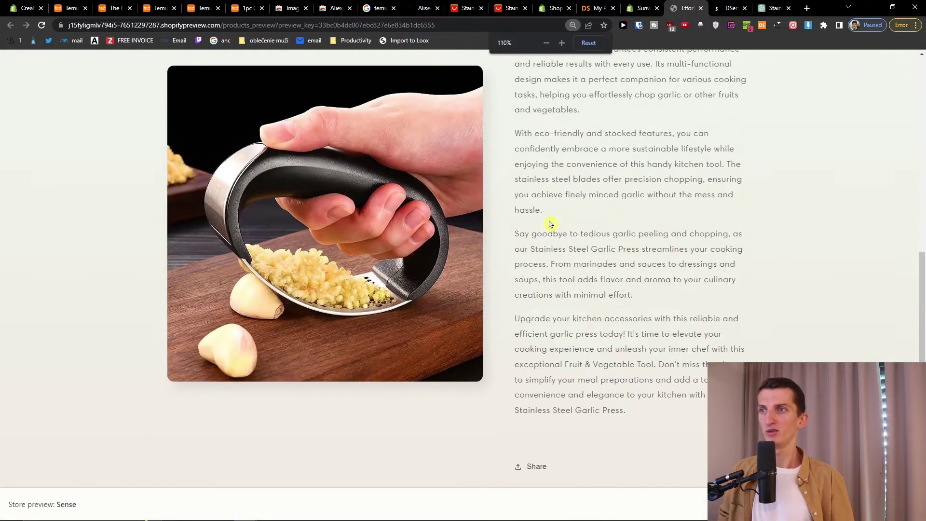
scroll(549, 224, "up", 15)
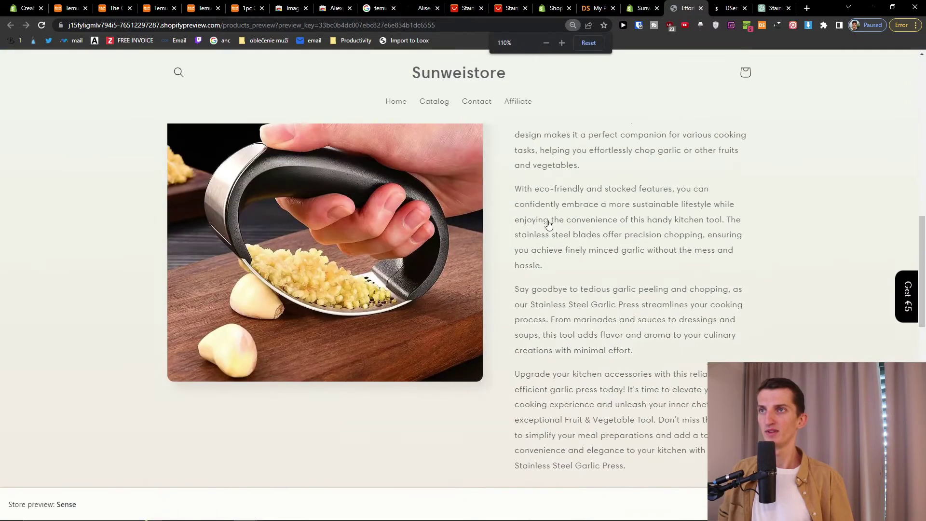
scroll(548, 224, "up", 4)
scroll(392, 212, "down", 7)
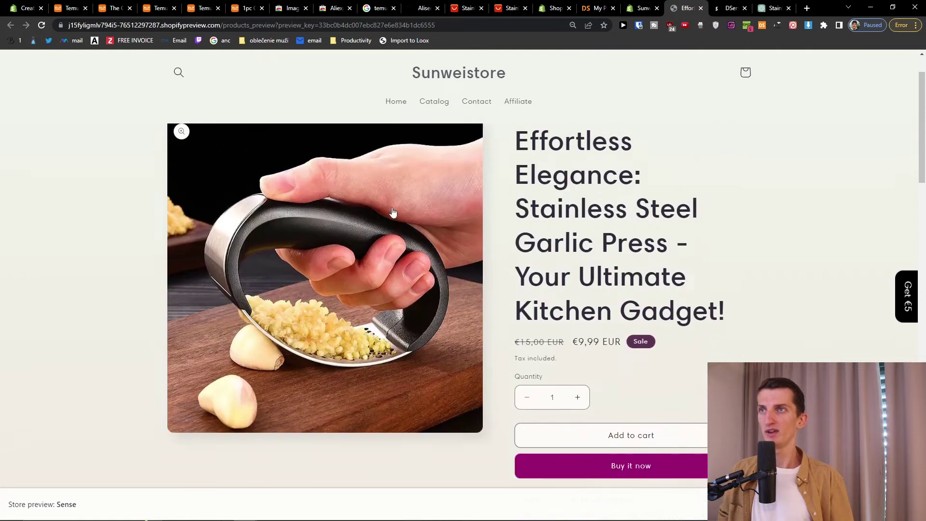
scroll(392, 213, "down", 4)
scroll(393, 214, "up", 12)
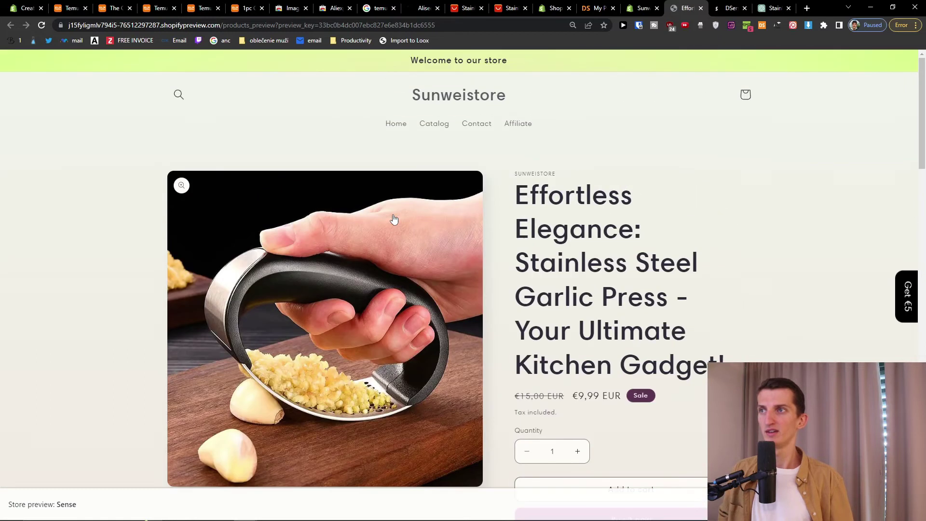
Check the garlic press's AliExpress listing and its product images
left_click(470, 7)
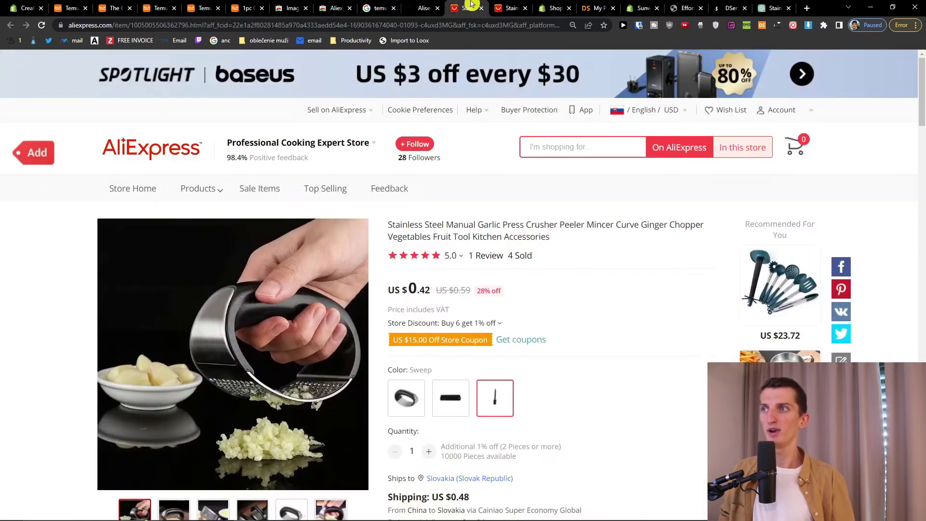
scroll(553, 297, "down", 3)
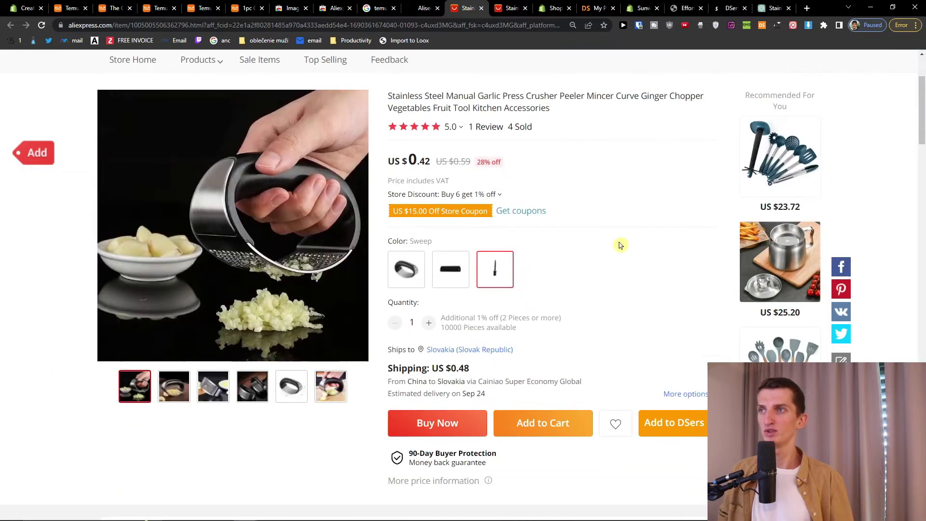
scroll(618, 244, "up", 3)
left_click(423, 6)
On the Temu garlic press page, download the black press's product photo with the image downloader extension
left_click(243, 8)
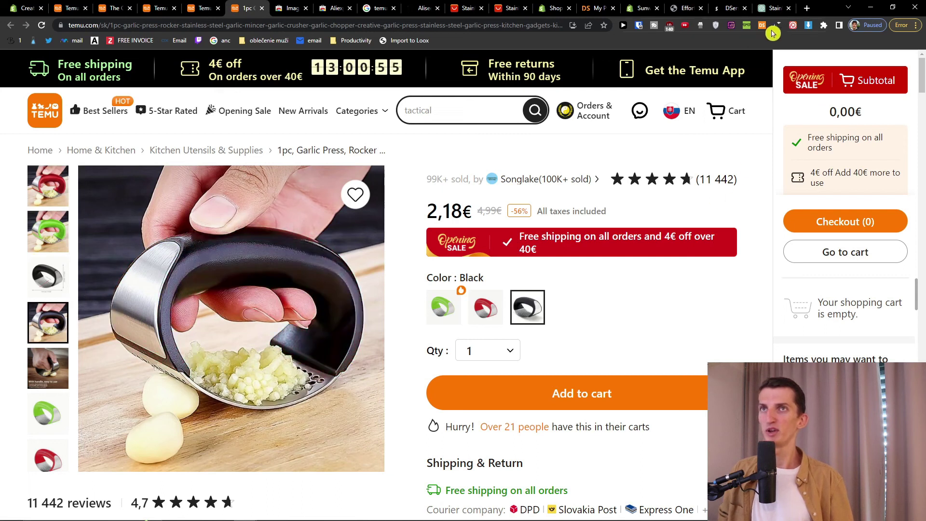
left_click(810, 26)
scroll(652, 168, "down", 4)
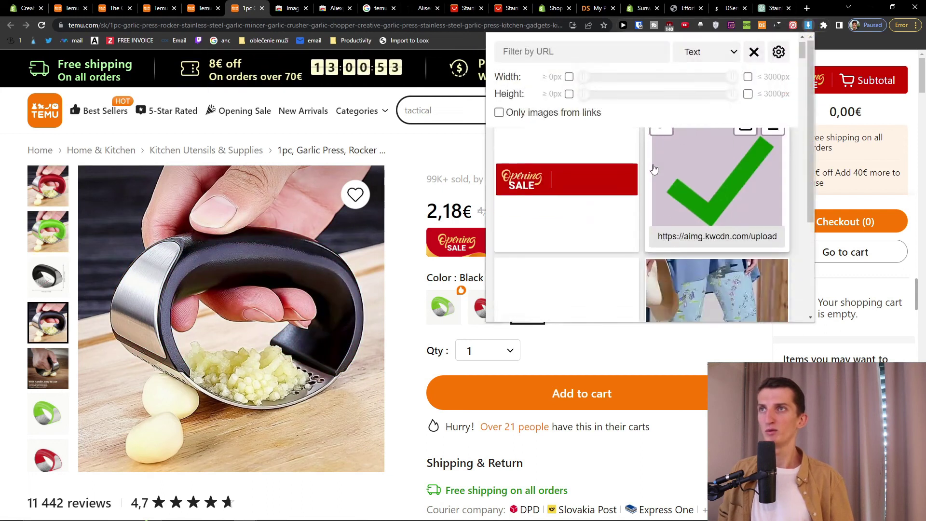
scroll(651, 169, "down", 10)
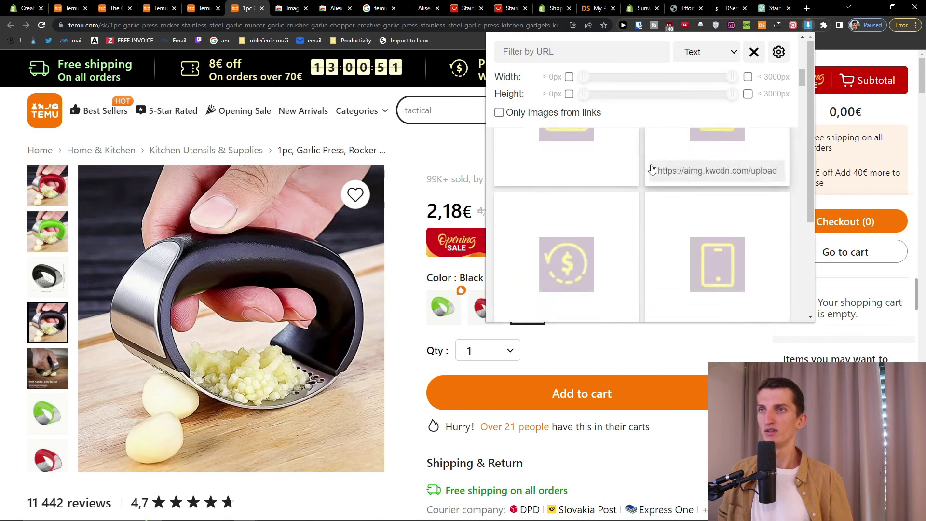
scroll(652, 165, "down", 10)
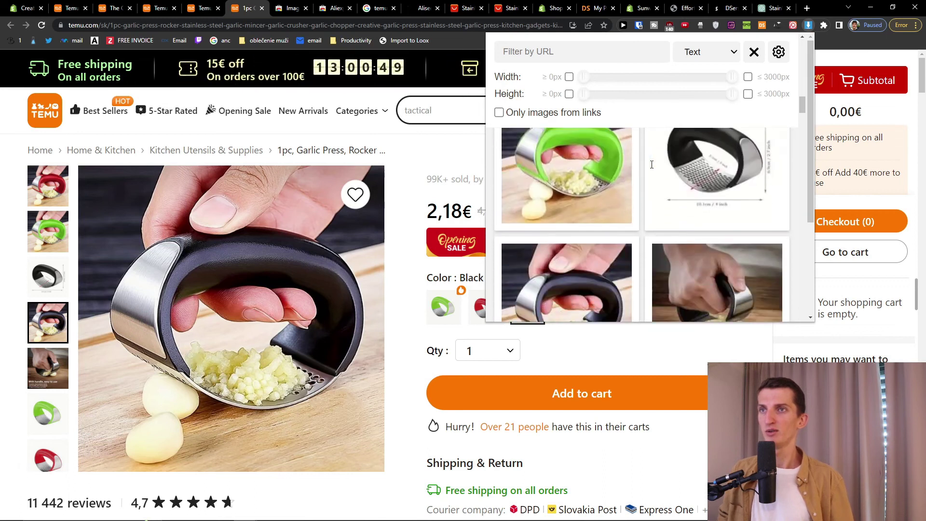
mouse_move(588, 188)
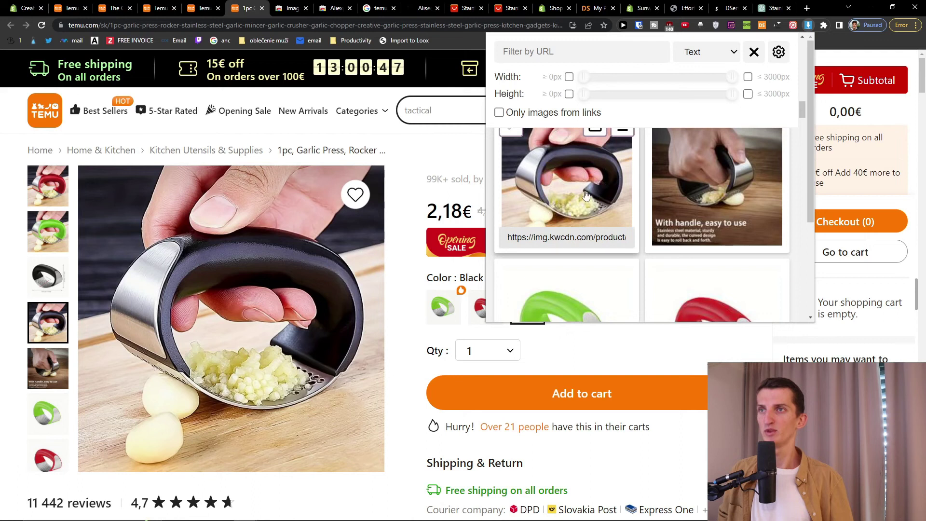
scroll(590, 189, "up", 1)
left_click(618, 192)
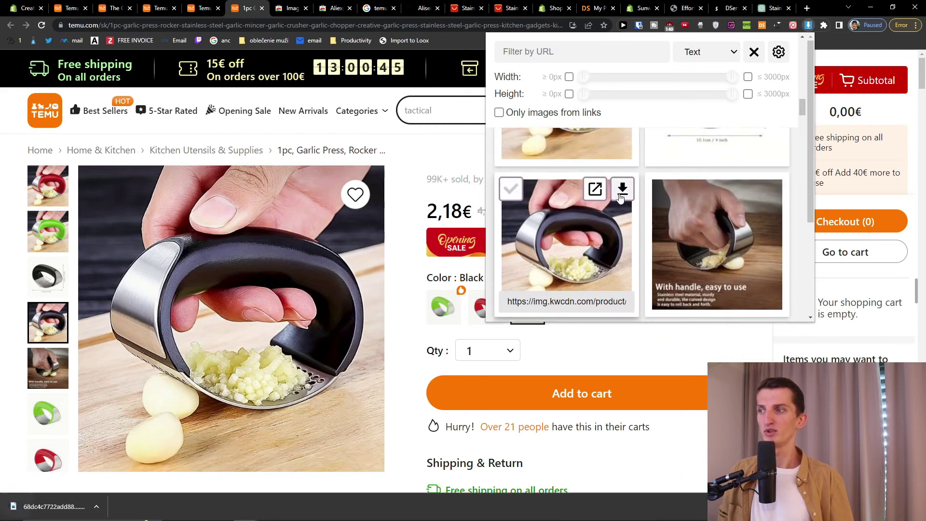
Return to the Shopify product and upload the downloaded Temu photo from the Downloads folder to its media
left_click(643, 8)
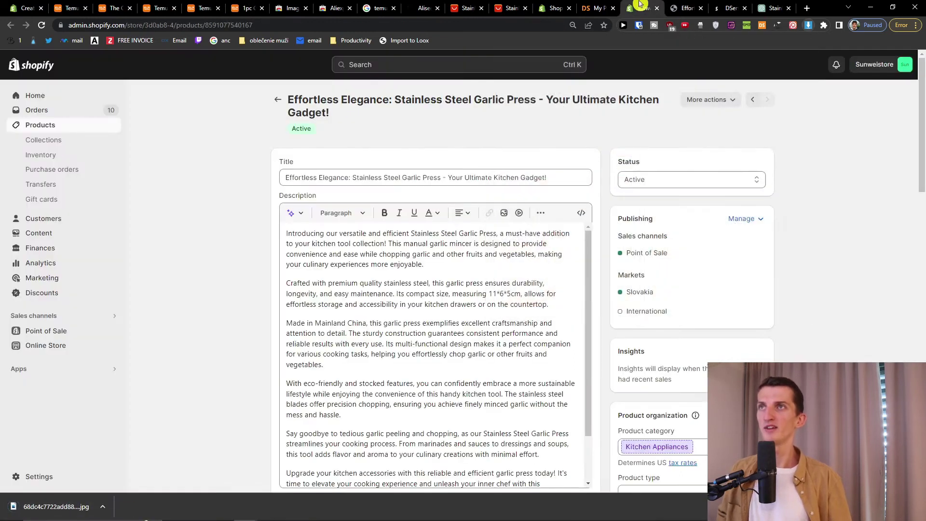
scroll(593, 272, "down", 2)
scroll(593, 272, "down", 7)
scroll(603, 270, "up", 3)
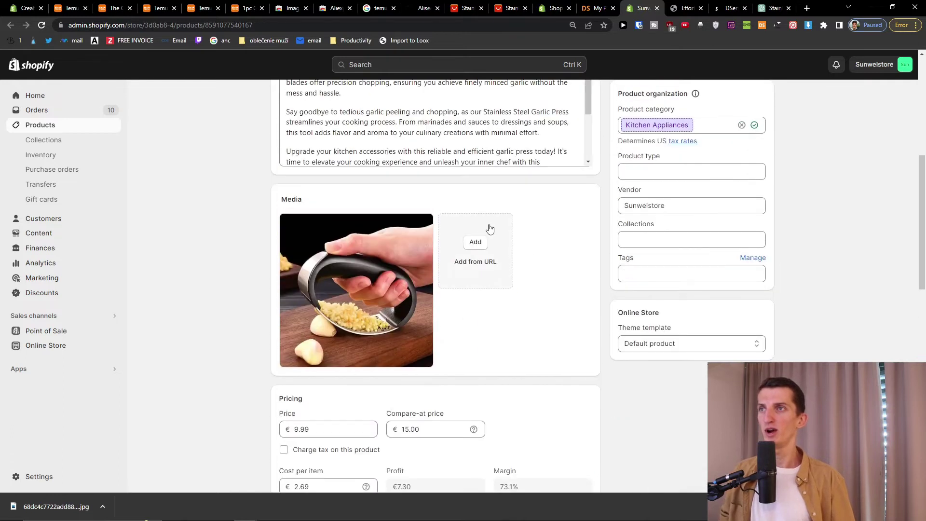
left_click(475, 244)
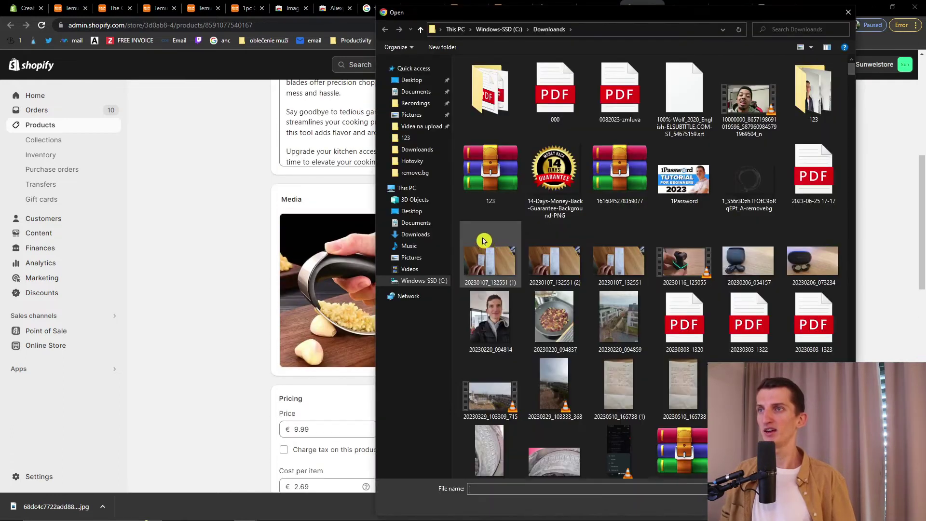
left_click(417, 149)
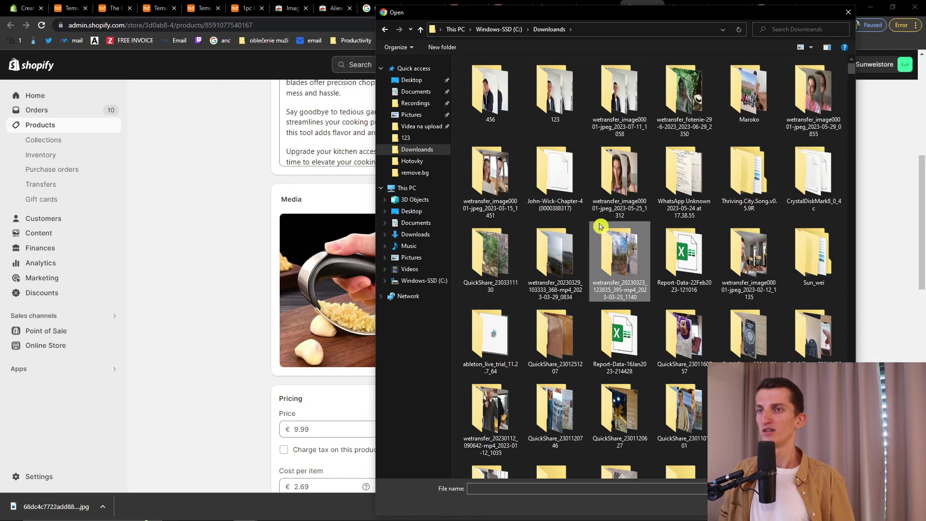
scroll(579, 289, "down", 5)
double_click(553, 352)
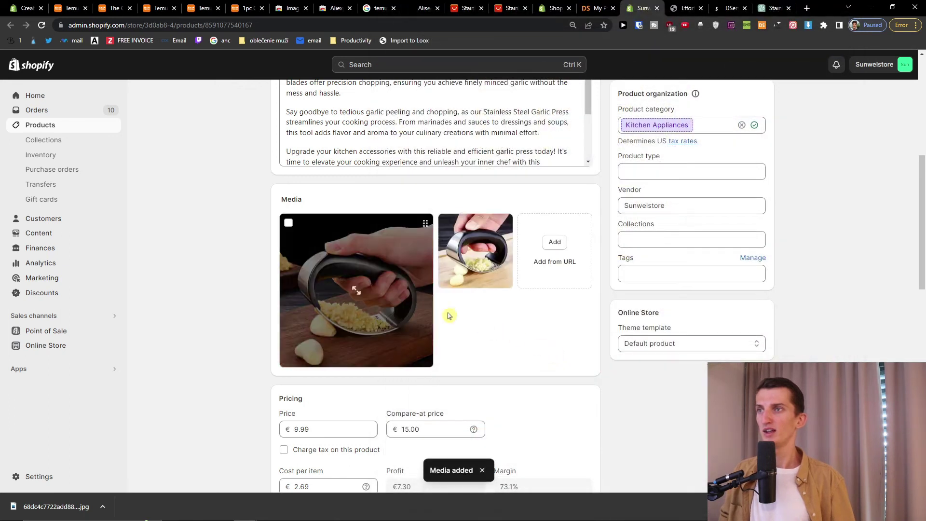
scroll(458, 299, "up", 7)
scroll(757, 263, "down", 15)
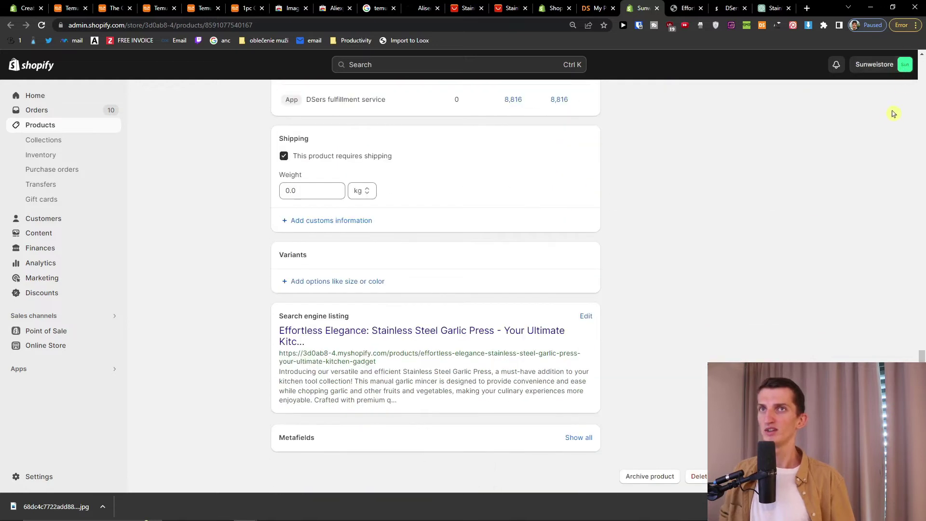
key("ctrl+minus")
key("ctrl+minus")
key("ctrl+plus")
key("ctrl+plus")
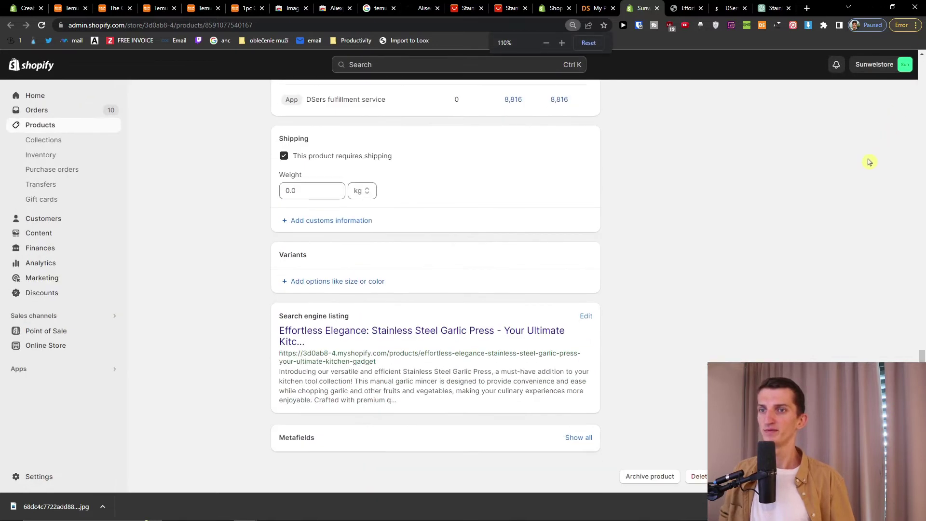
Open a fresh storefront preview of the garlic press from its Shopify product page
scroll(705, 381, "up", 15)
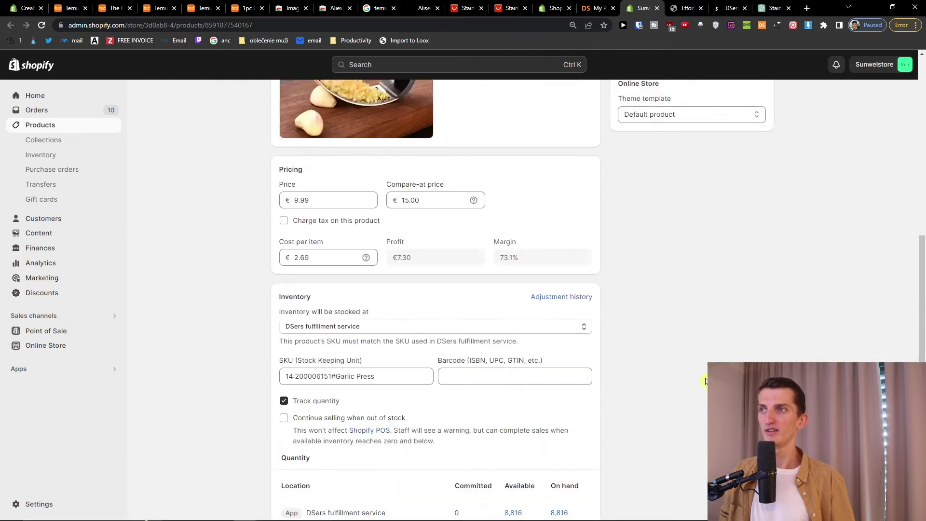
left_click(690, 96)
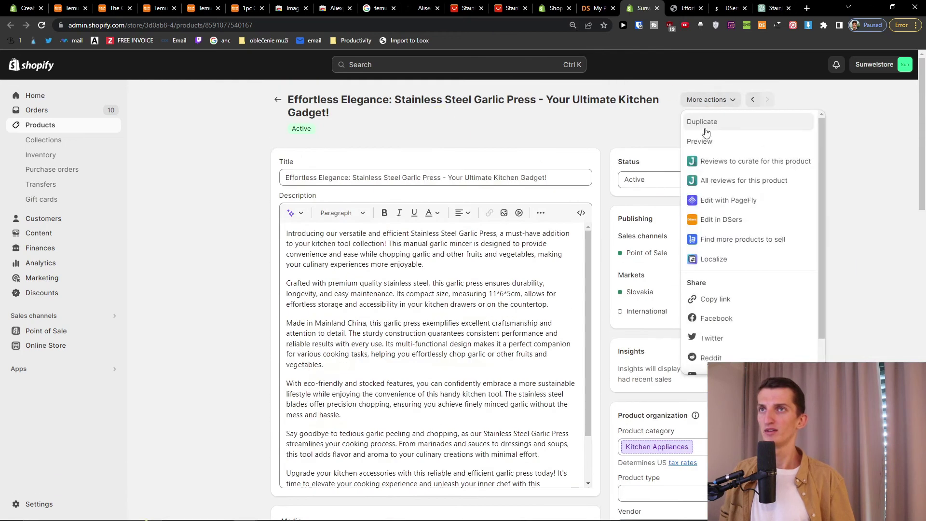
left_click(705, 141)
key("ctrl+shift+Tab")
left_click(907, 64)
left_click(906, 64)
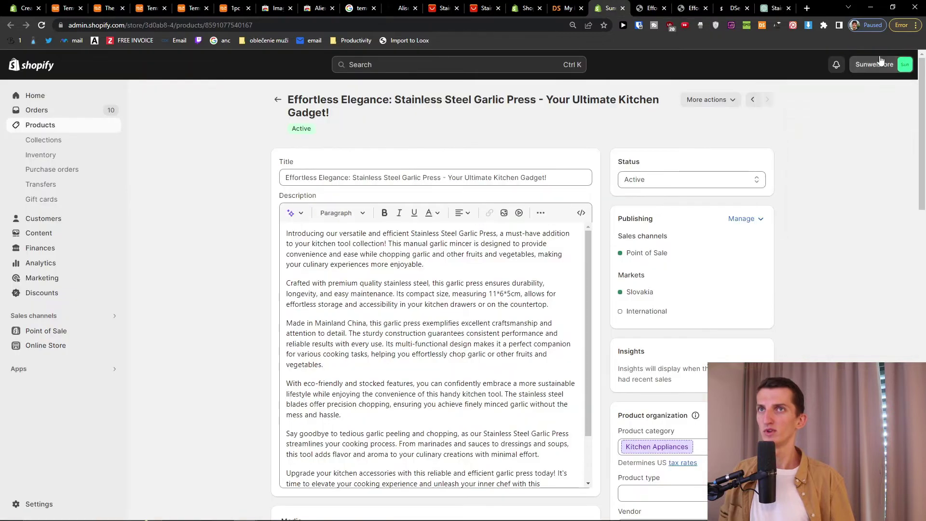
left_click(649, 9)
Inspect the added garlic press photo enlarged in the storefront preview, and close the enlarged view and the discount popup
scroll(530, 220, "down", 4)
left_click(241, 427)
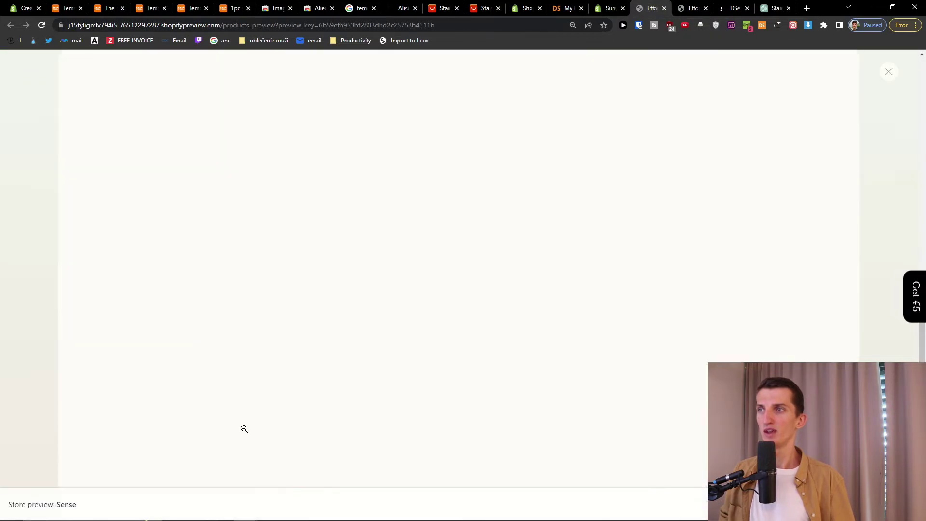
scroll(278, 385, "down", 5)
scroll(278, 384, "down", 2)
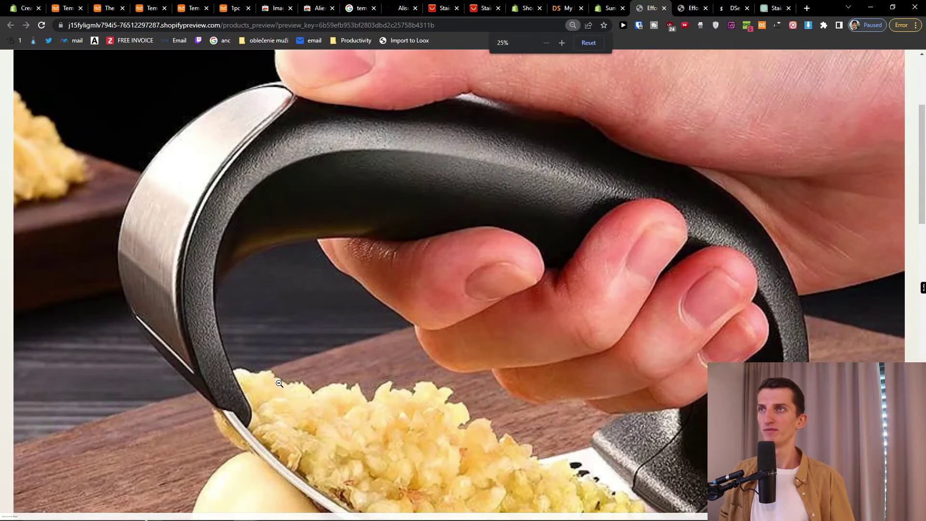
scroll(279, 384, "down", 5)
left_click(273, 371)
scroll(273, 372, "up", 6)
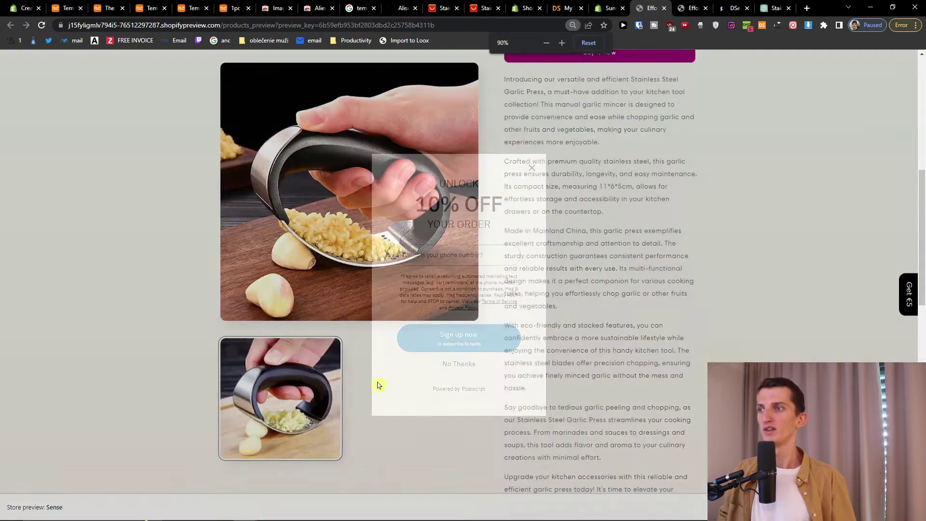
left_click(532, 168)
scroll(562, 241, "up", 8)
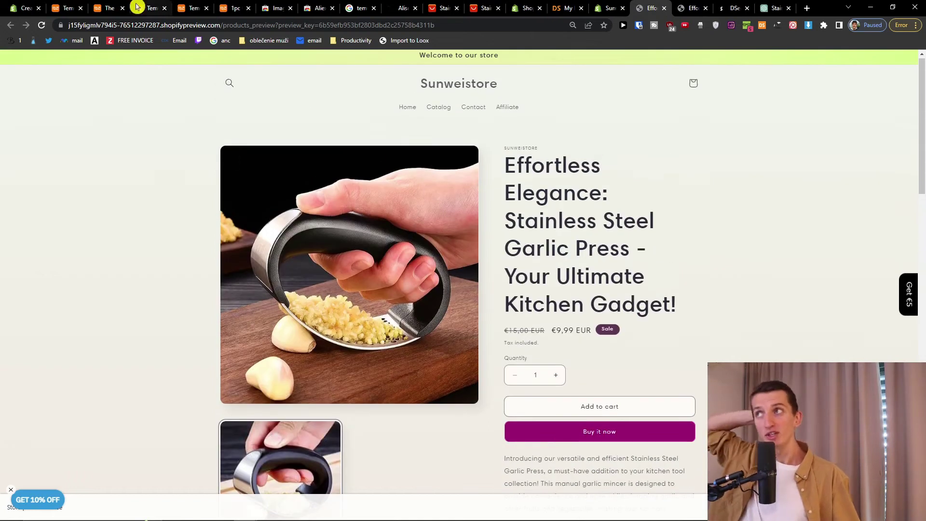
On Temu, open the Home & Kitchen categories Home Decor Products and Home Storage & Organization in separate tabs
left_click(107, 5)
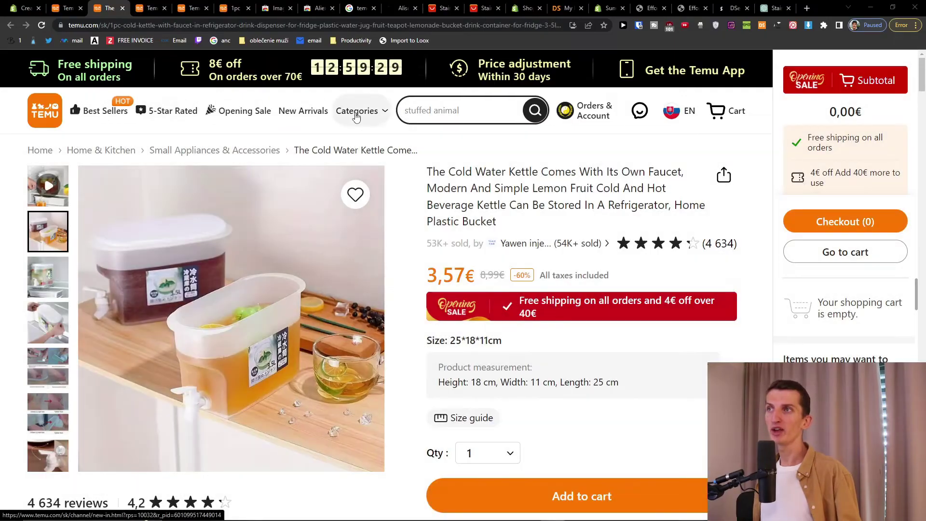
mouse_move(359, 110)
mouse_move(150, 206)
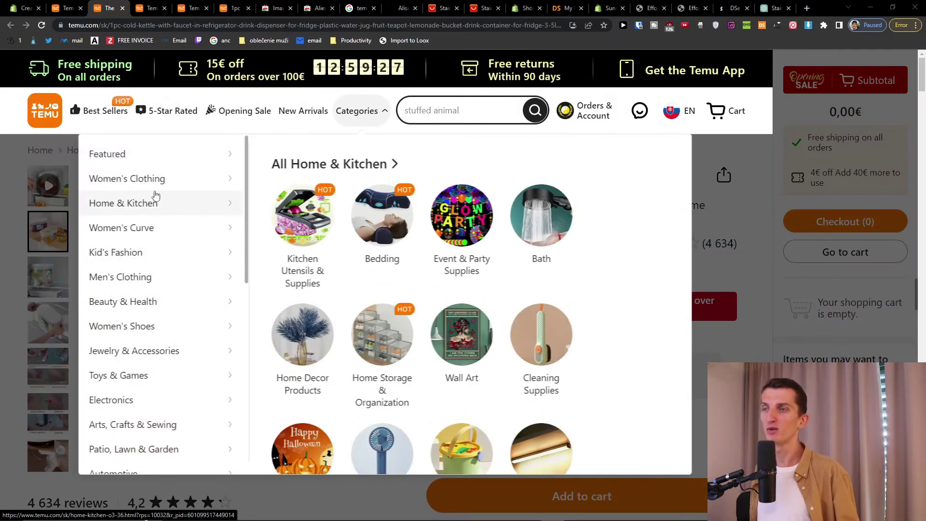
scroll(381, 241, "down", 1)
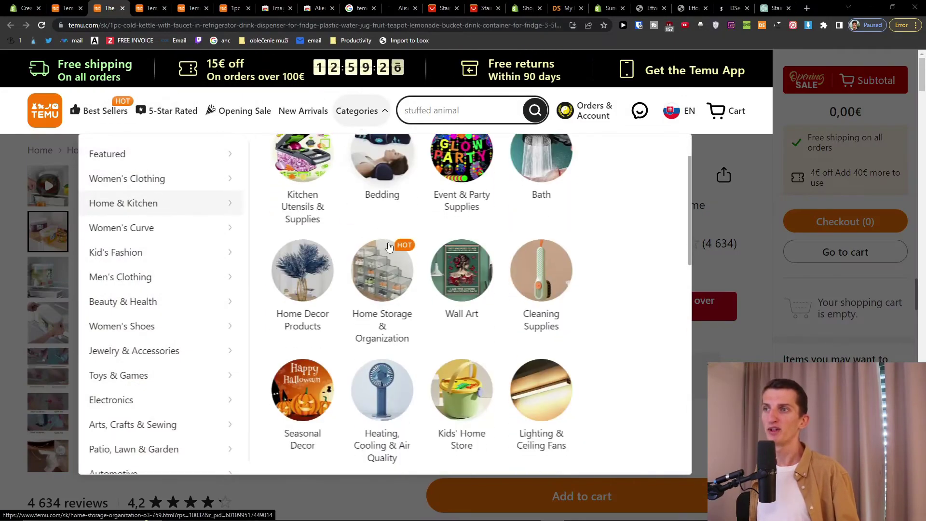
middle_click(300, 287)
scroll(338, 309, "up", 1)
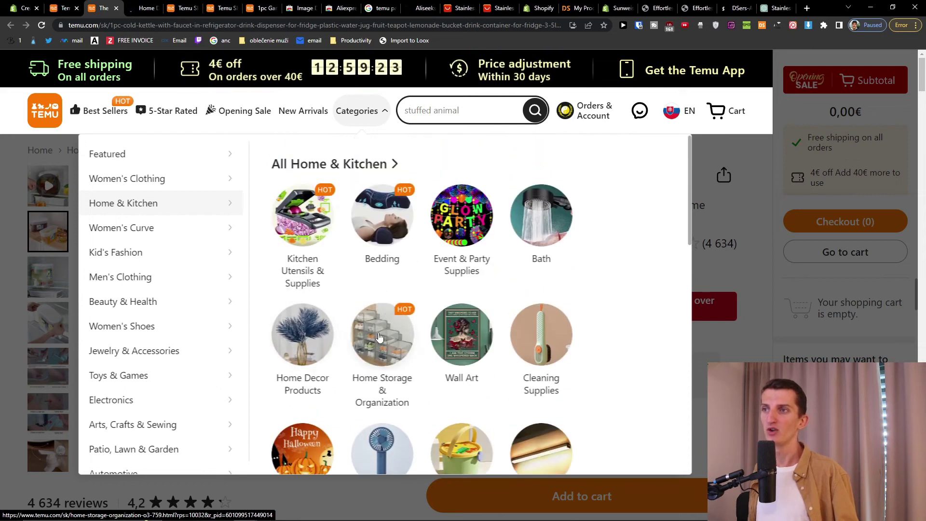
middle_click(377, 336)
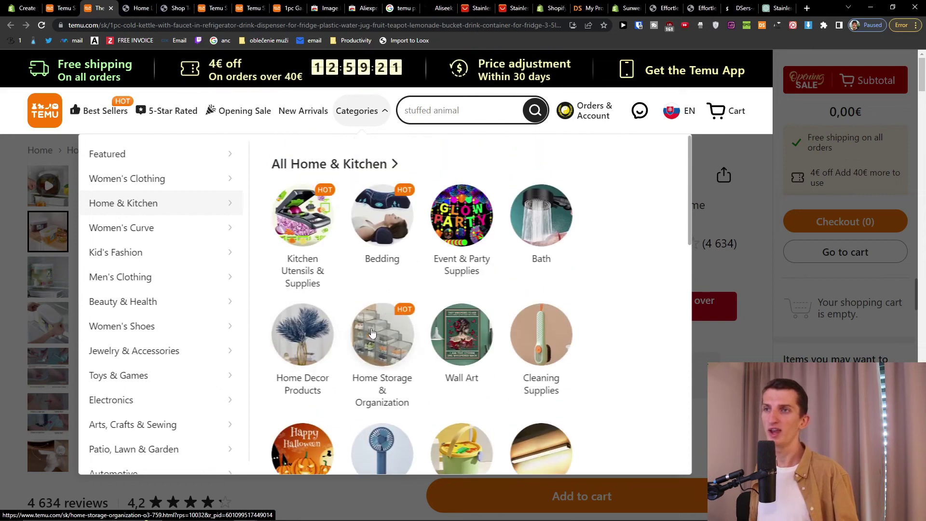
Open the Home & Kitchen category Cleaning Supplies in a separate tab and look over the Toys & Games and Electronics categories
scroll(526, 309, "down", 1)
middle_click(537, 287)
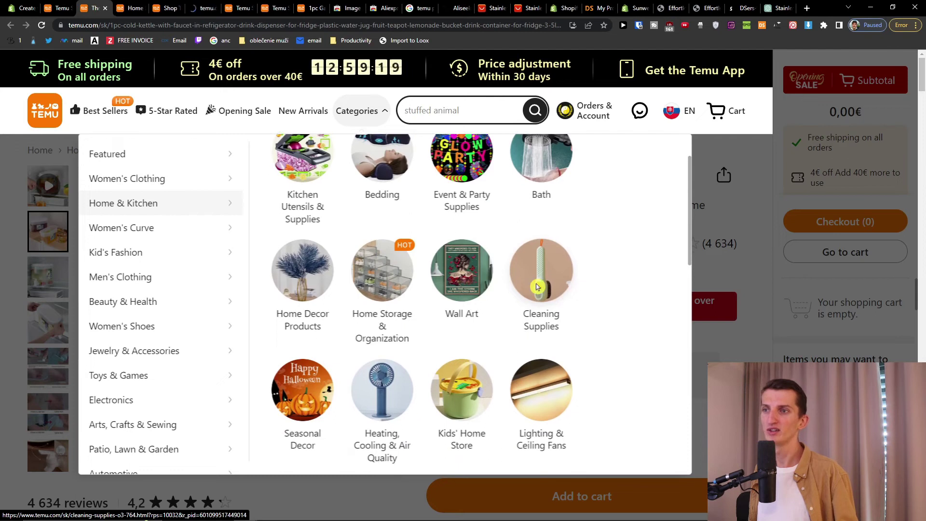
scroll(385, 342, "down", 1)
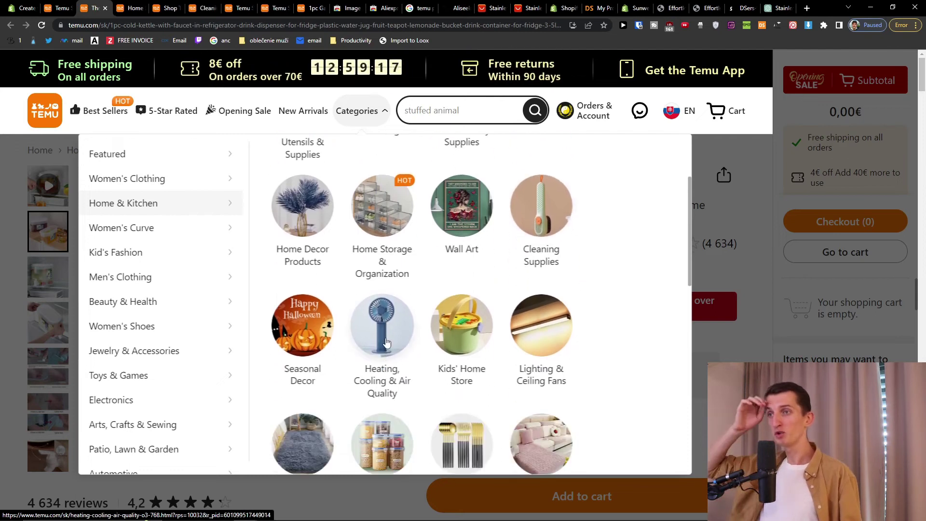
scroll(385, 338, "up", 2)
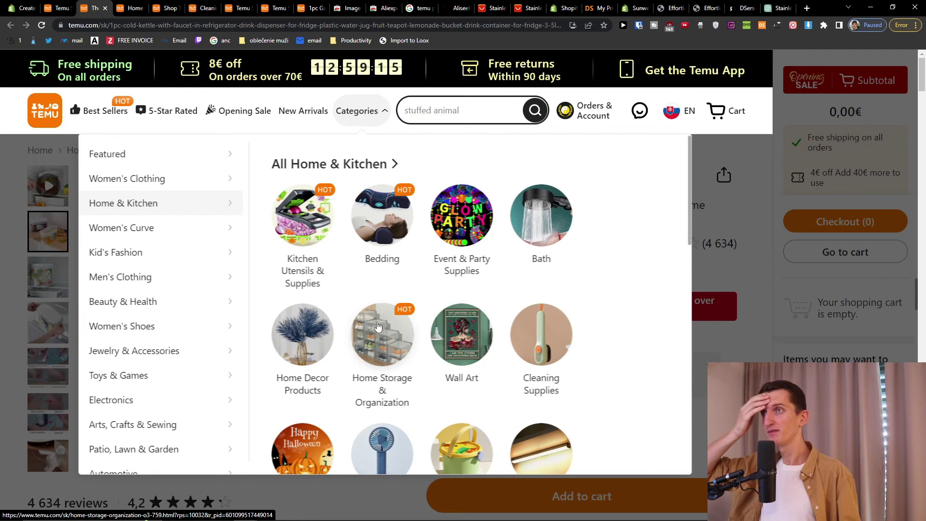
mouse_move(157, 383)
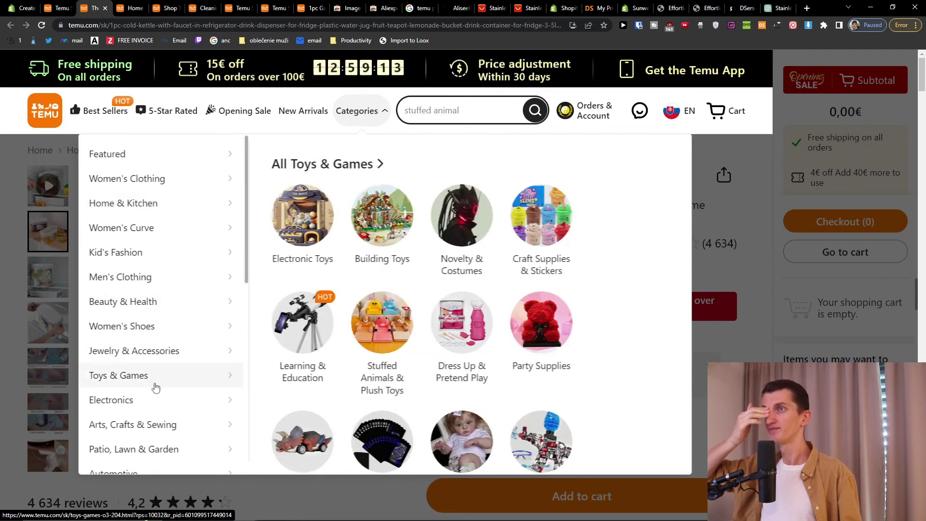
scroll(155, 384, "down", 1)
mouse_move(157, 340)
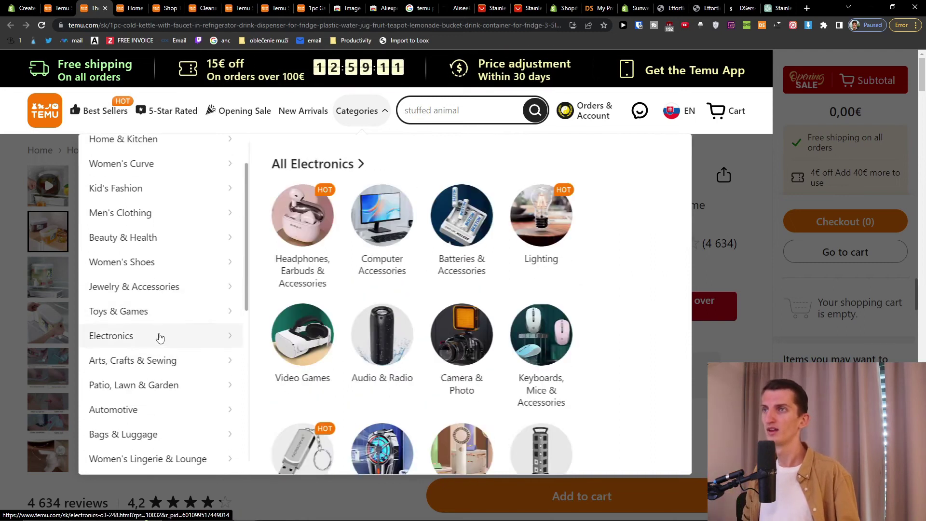
Browse the trending items in Temu's Home Decor Products category for potential products
left_click(135, 6)
scroll(643, 207, "down", 3)
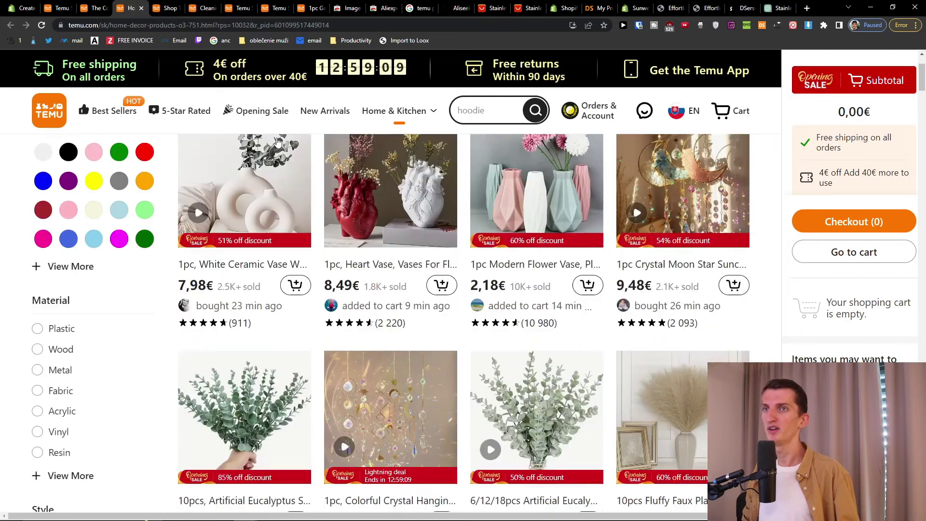
scroll(643, 206, "down", 10)
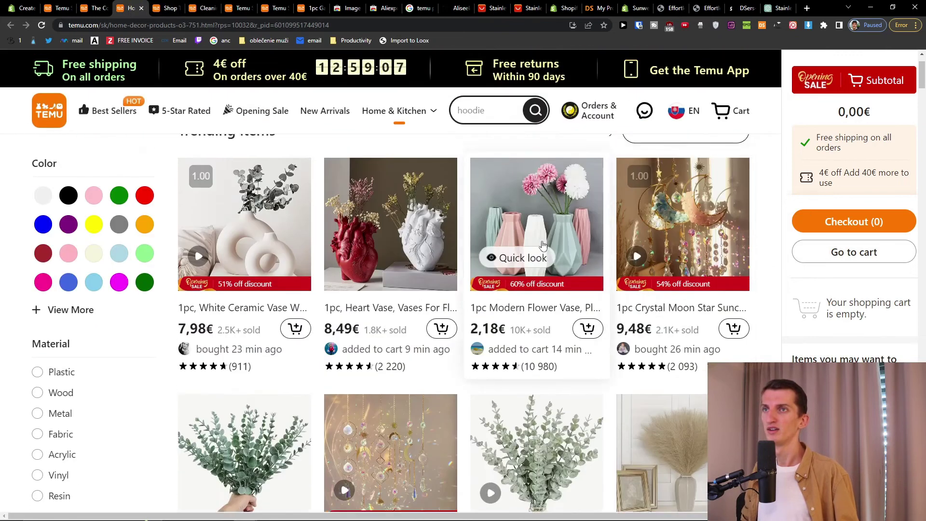
scroll(534, 247, "down", 4)
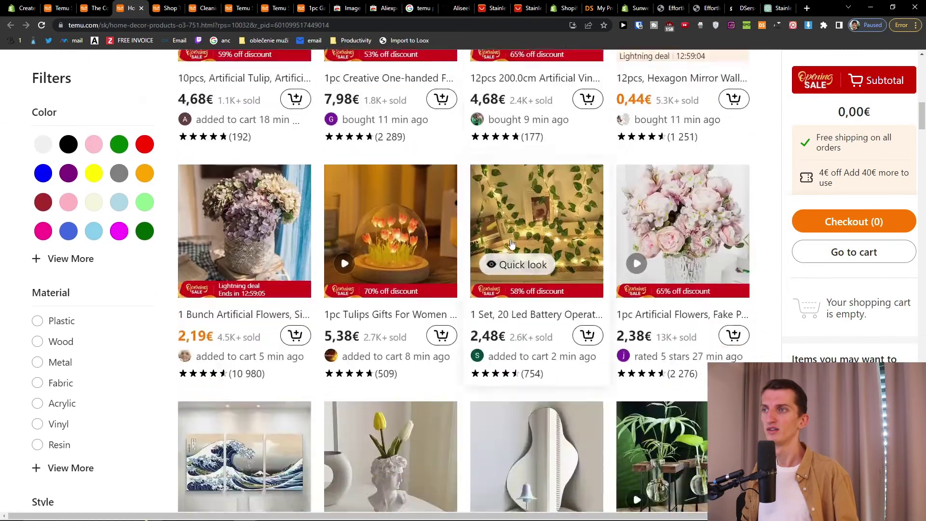
scroll(440, 288, "down", 2)
scroll(439, 288, "down", 3)
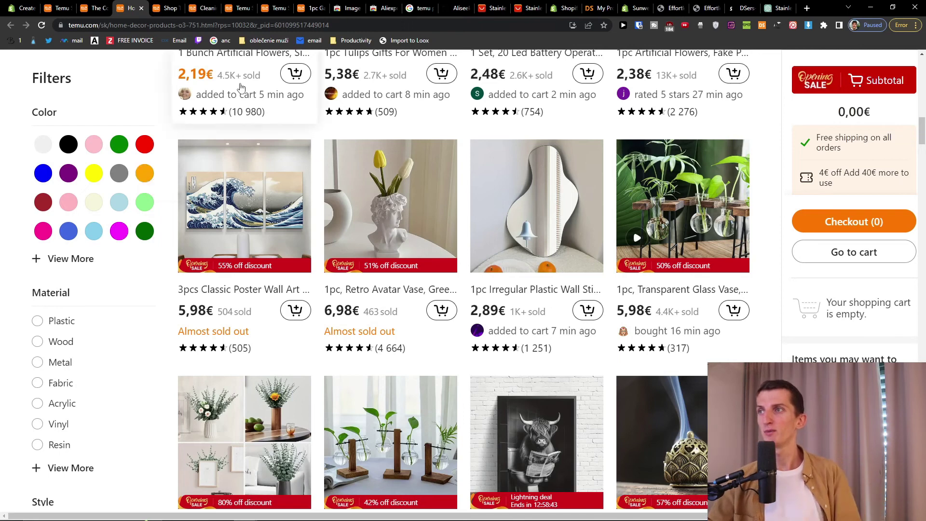
scroll(299, 208, "down", 5)
scroll(306, 208, "up", 2)
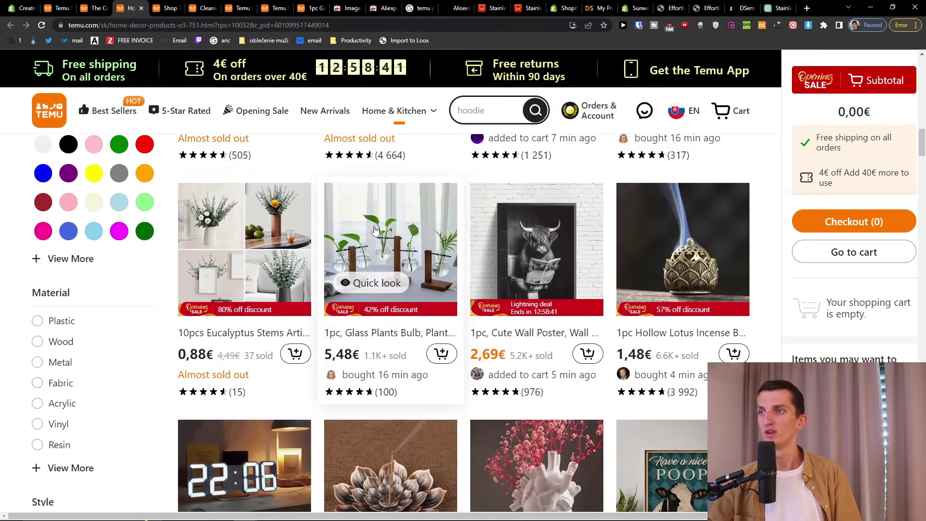
Open the glass plant bulb vase in a separate tab, scan further home decor items, and close the product's tab
middle_click(357, 198)
scroll(467, 276, "down", 3)
scroll(466, 276, "down", 2)
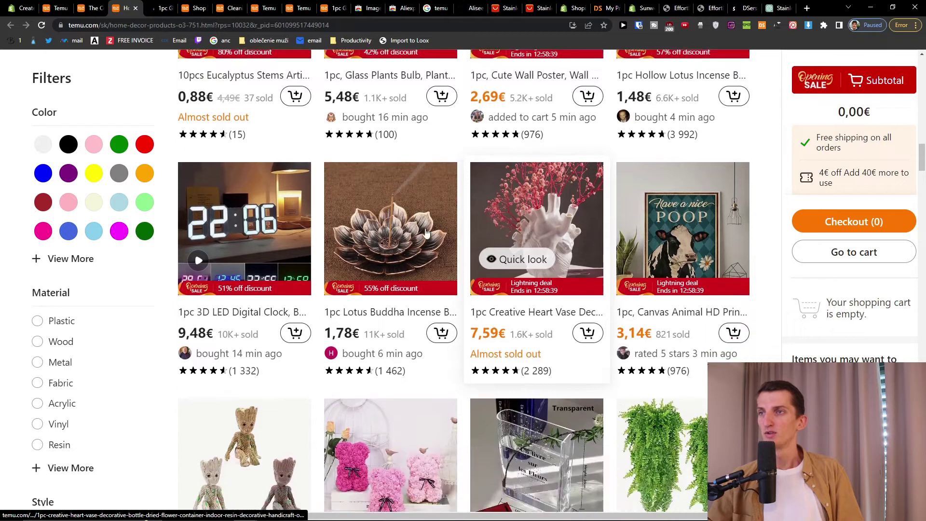
scroll(513, 248, "down", 3)
left_click(159, 7)
left_click(170, 8)
Browse the trending items in Temu's Home Storage & Organization category for potential products
left_click(159, 8)
scroll(614, 254, "down", 4)
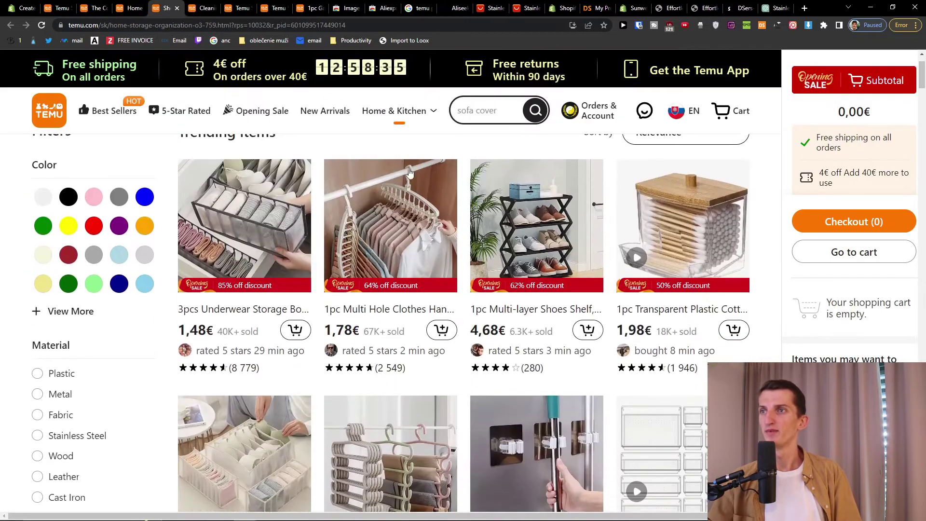
scroll(614, 255, "down", 8)
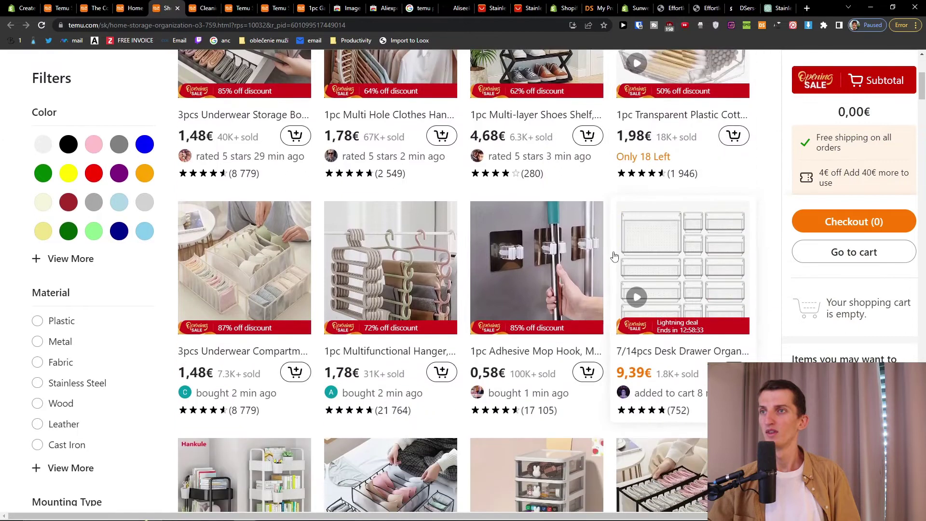
scroll(606, 254, "down", 5)
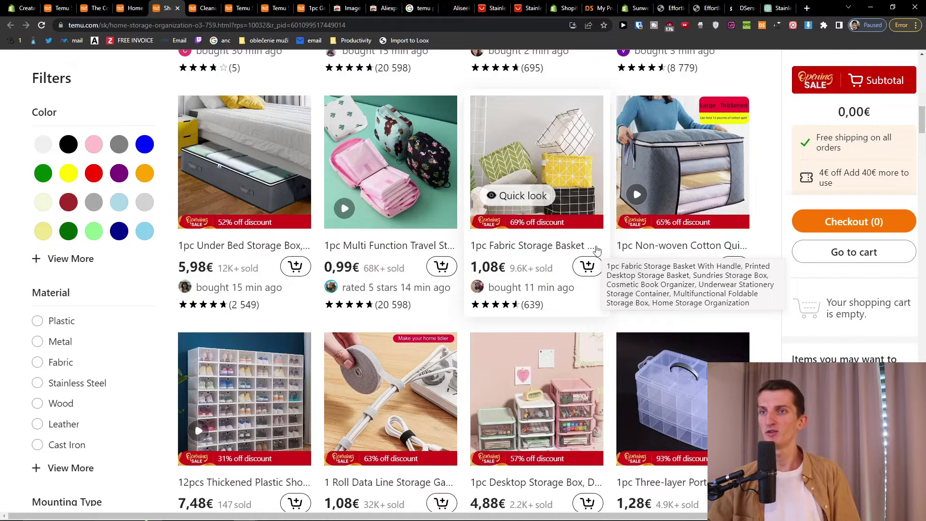
scroll(593, 241, "up", 9)
scroll(590, 232, "up", 1)
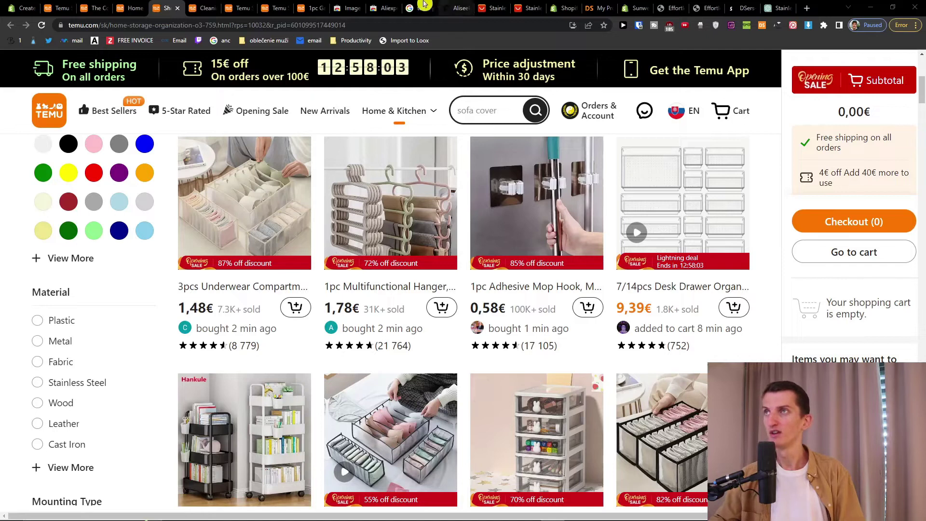
Review the Chrome Web Store pages of the Image Downloader and Aliexpress Search by image extensions
left_click(384, 8)
left_click(350, 5)
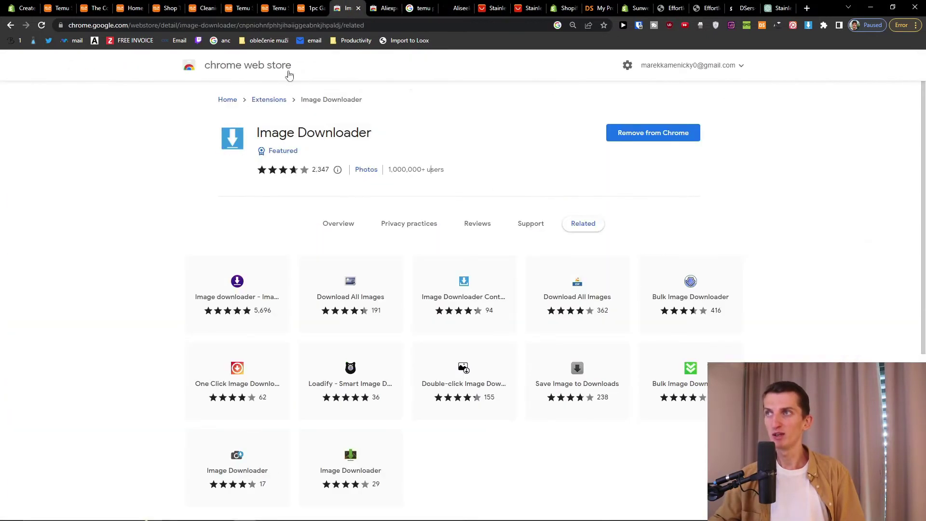
left_click(384, 8)
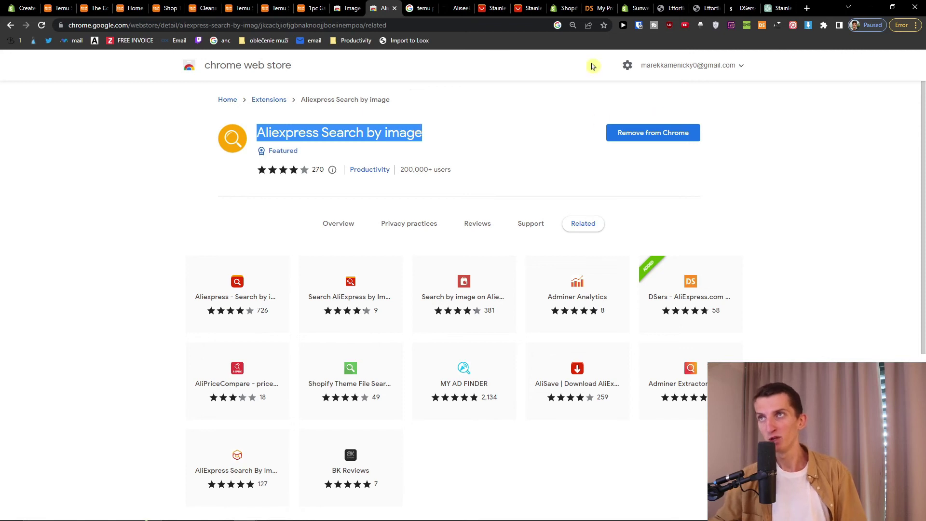
Review the AliExpress stainless steel garlic press listing and bring up the Shopify free trial page
left_click(487, 5)
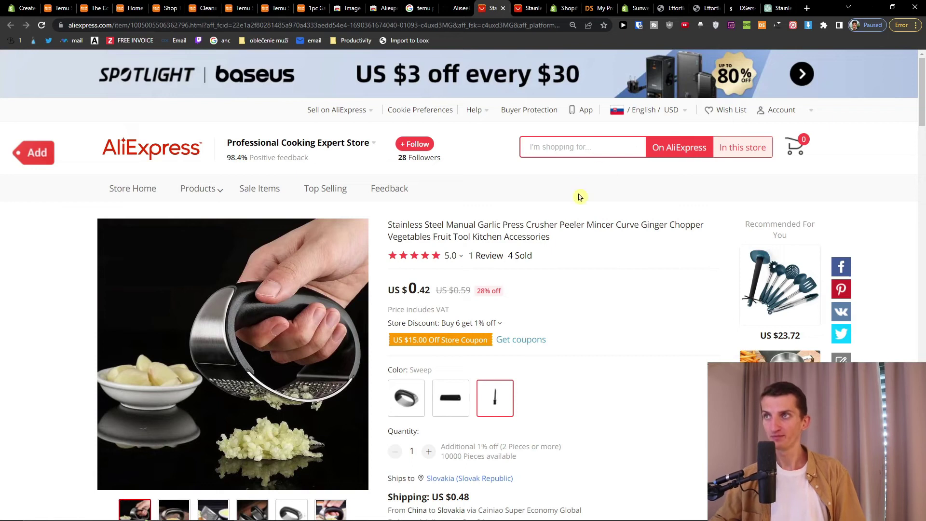
scroll(580, 197, "down", 3)
scroll(567, 232, "up", 2)
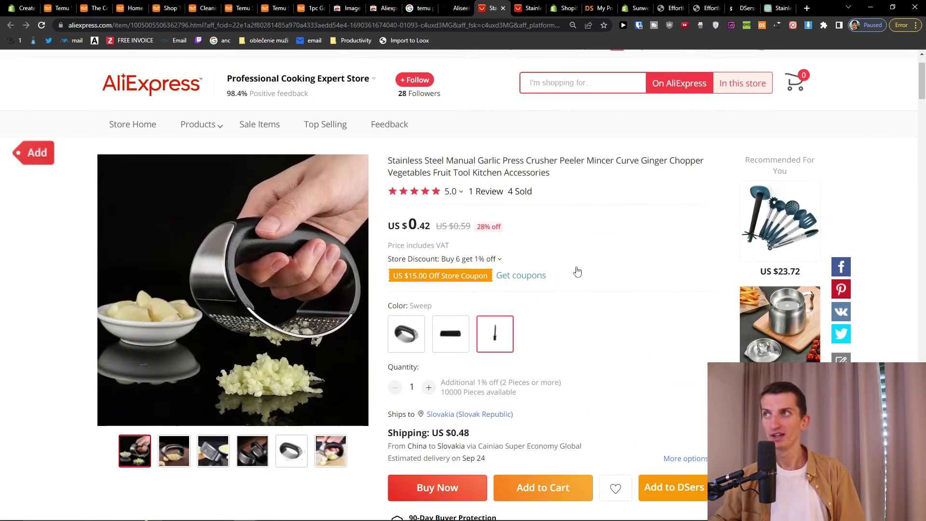
left_click(8, 4)
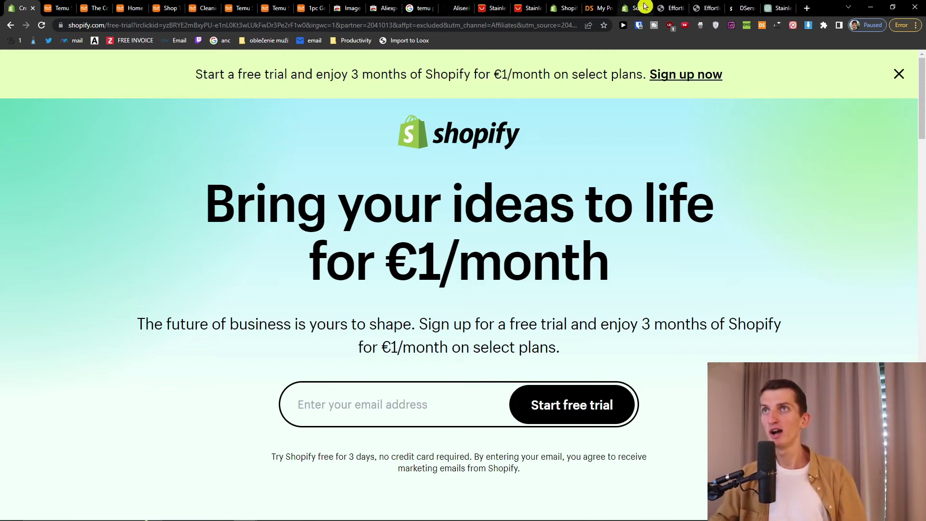
Switch to DSers and look through its open orders that are awaiting order placement
left_click(600, 8)
left_click(50, 219)
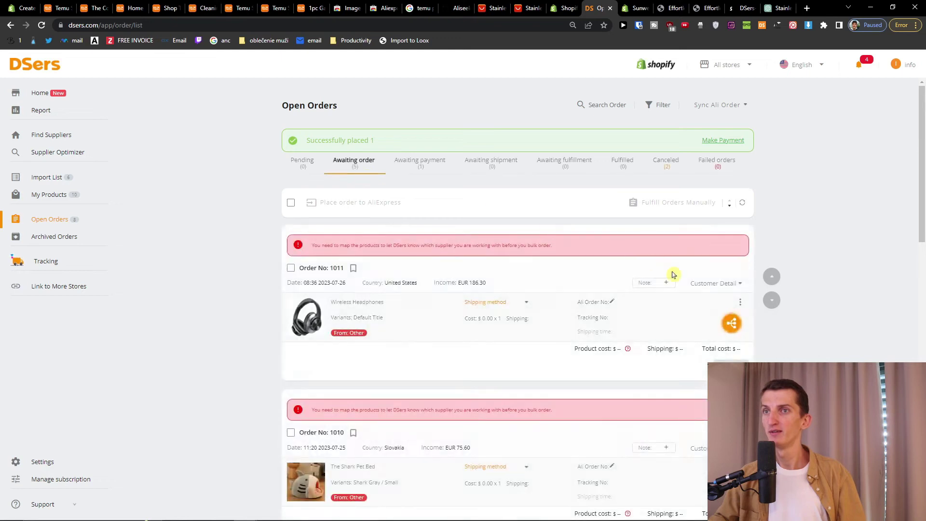
scroll(675, 299, "down", 5)
scroll(675, 334, "down", 3)
scroll(674, 338, "up", 15)
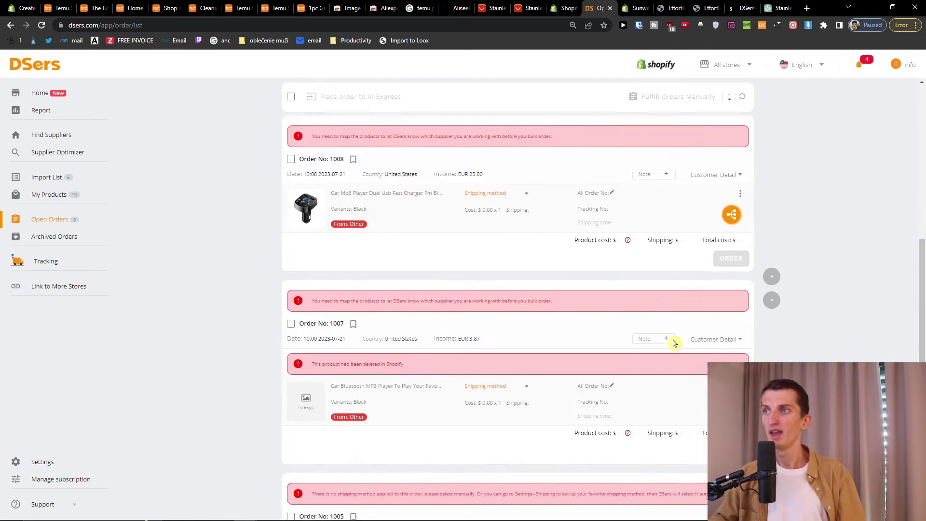
scroll(674, 346, "down", 10)
Check the shipping method options of the Solar Surveillance Camera order and the Car Mp3 Player order
left_click(487, 241)
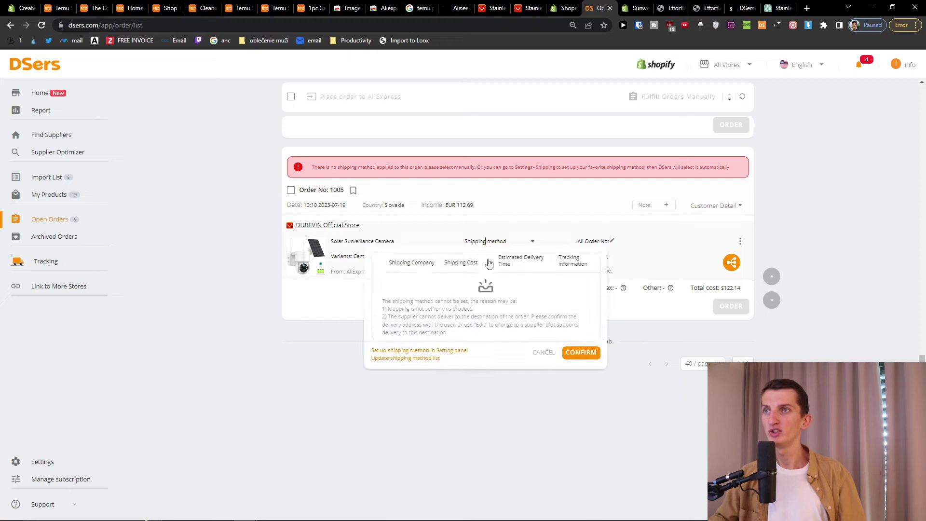
left_click(581, 352)
scroll(623, 336, "up", 5)
left_click(492, 315)
left_click(492, 315)
scroll(492, 220, "up", 2)
left_click(497, 189)
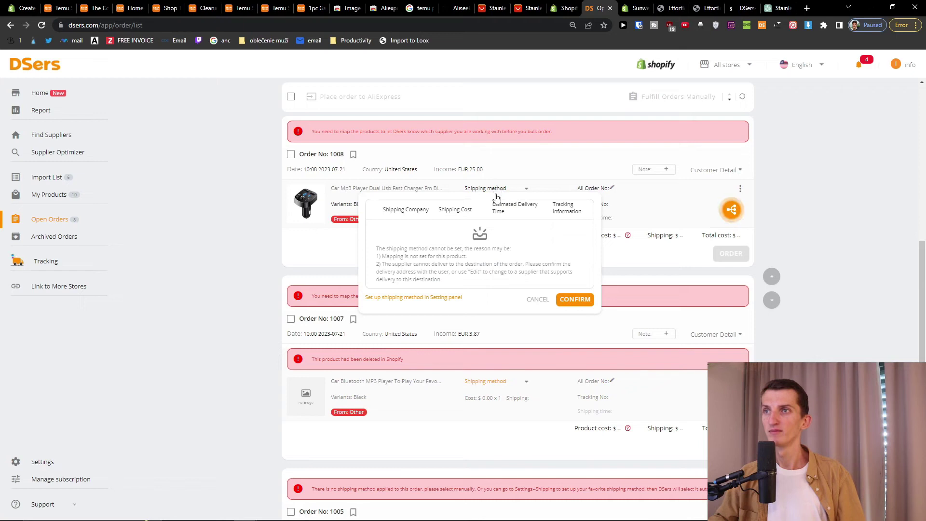
scroll(525, 277, "up", 8)
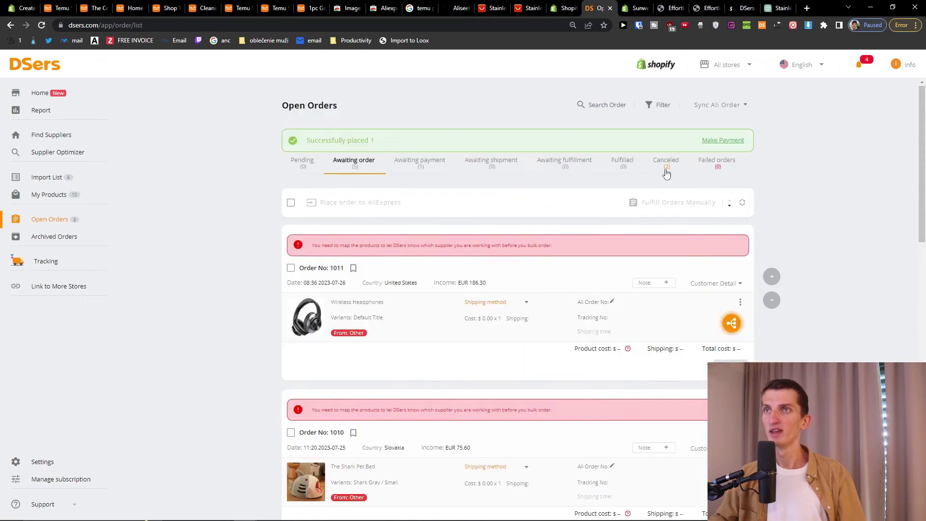
List the orders awaiting payment, inspect the spray nozzle product's AliExpress listing, and return to the DSers orders
left_click(435, 166)
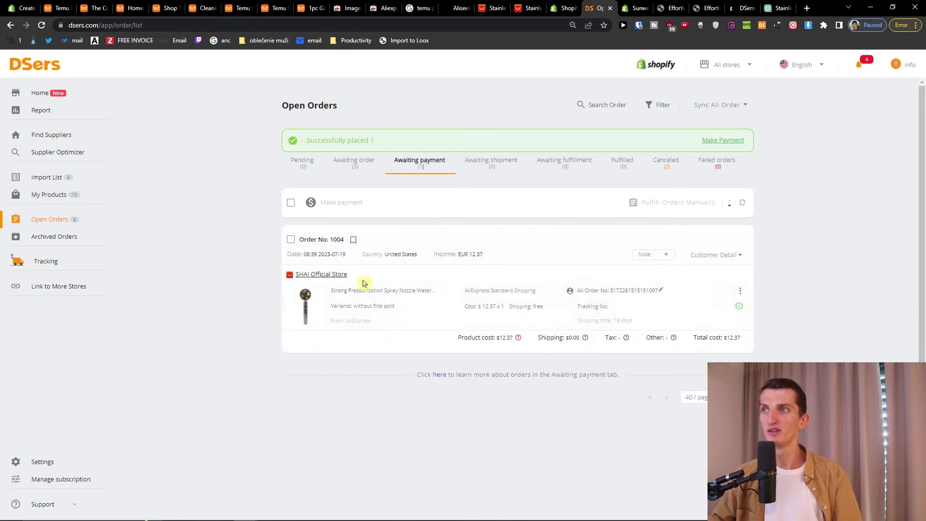
left_click(347, 292)
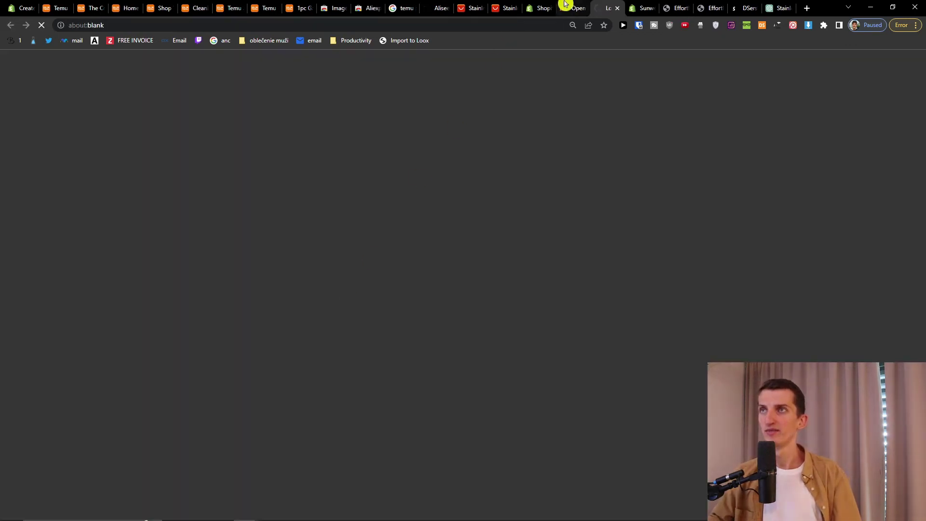
scroll(595, 258, "down", 3)
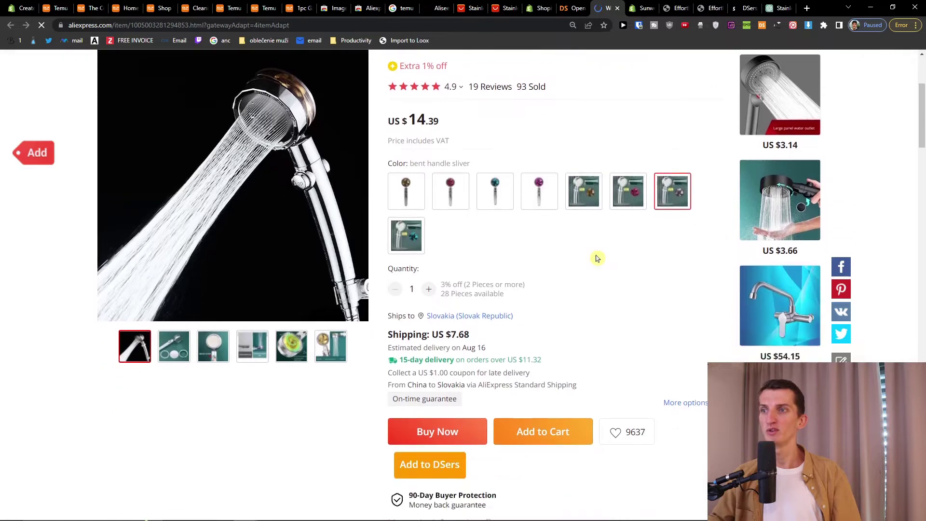
left_click(562, 4)
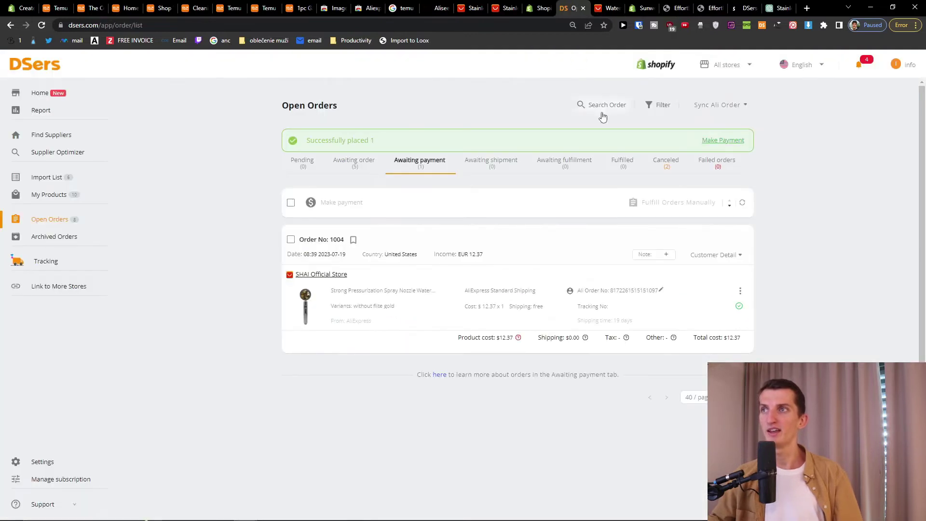